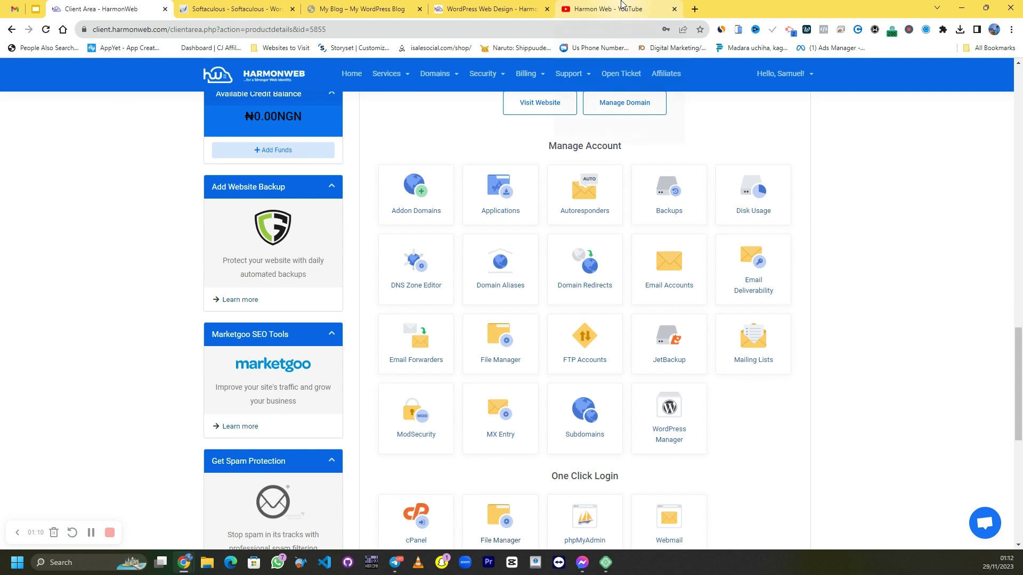
Step: Look over the Harmon Web YouTube channel, the hosting account's details and the Softaculous WordPress installation page
click(622, 5)
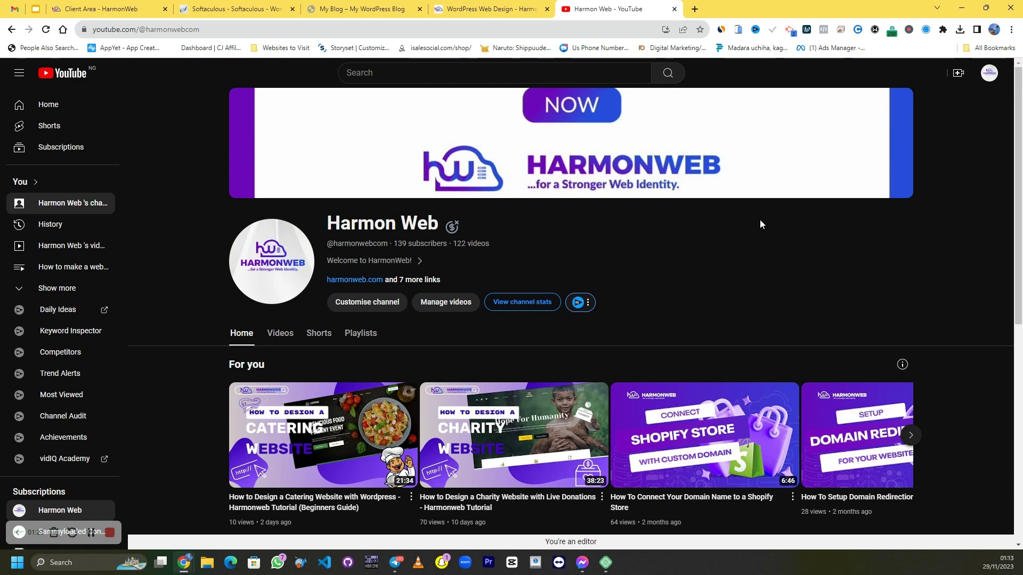
click(99, 8)
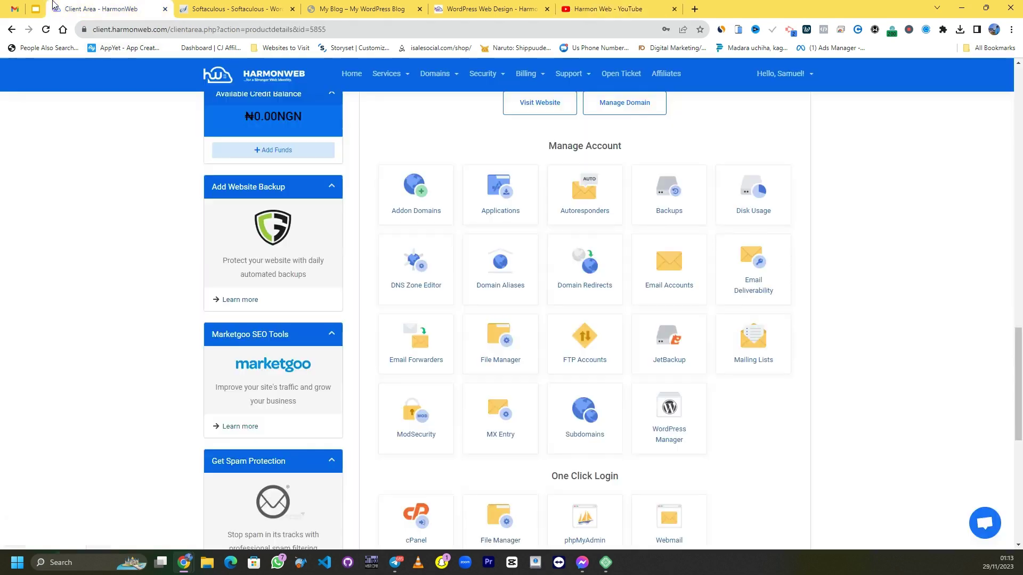
scroll(748, 281, up, 5)
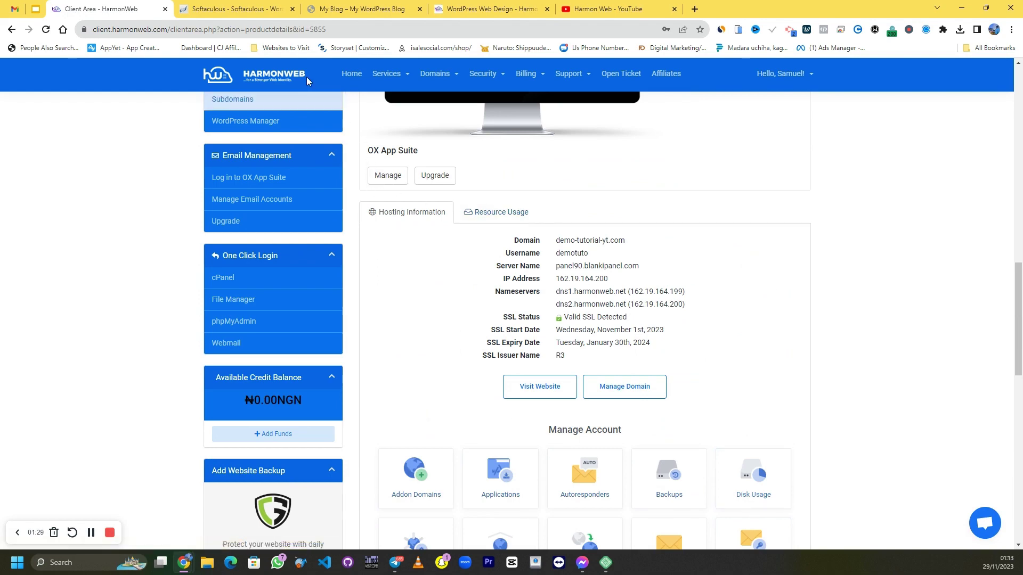
click(216, 6)
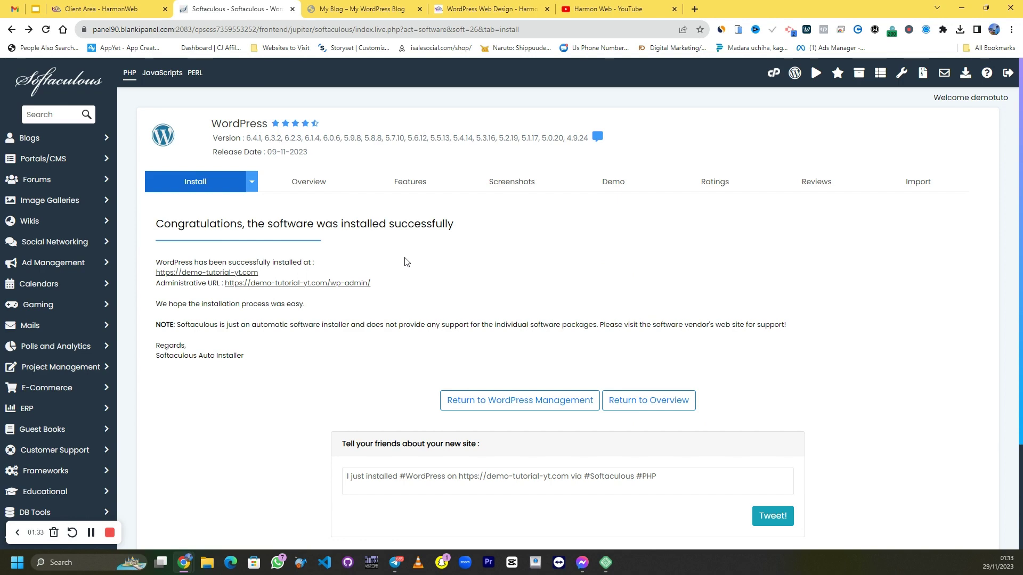
Step: View the new WordPress site's home page at demo-tutorial-yt.com and reload it
key(ctrl+Tab)
right_click(605, 244)
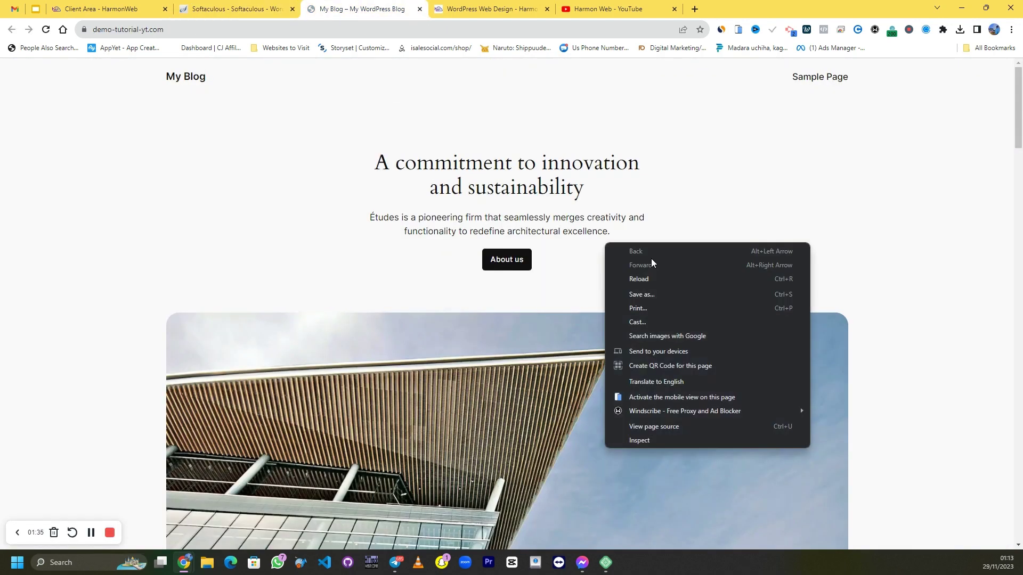
click(650, 272)
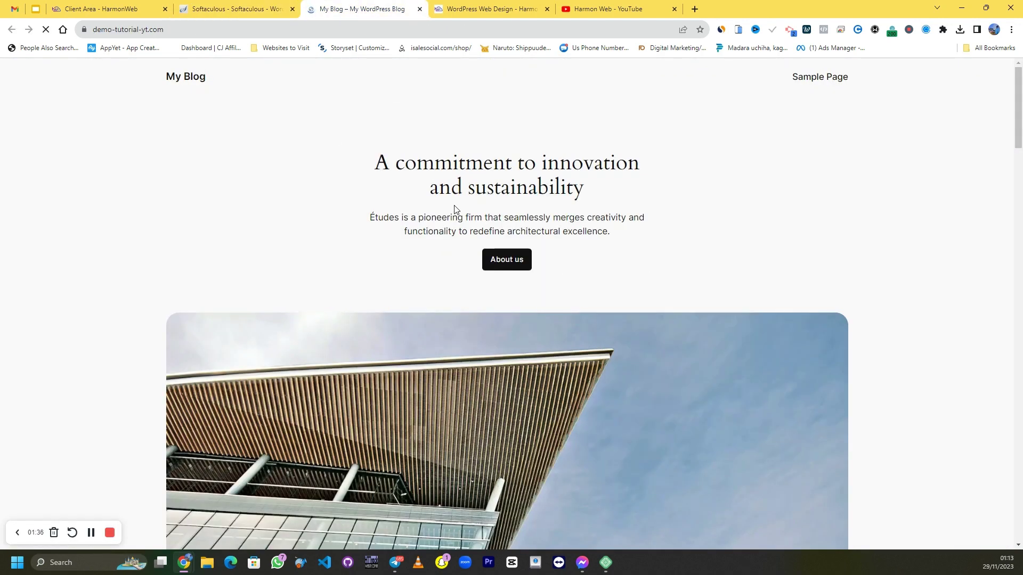
Step: Look through the videos and shorts on the Harmon Web YouTube channel's home page
click(605, 7)
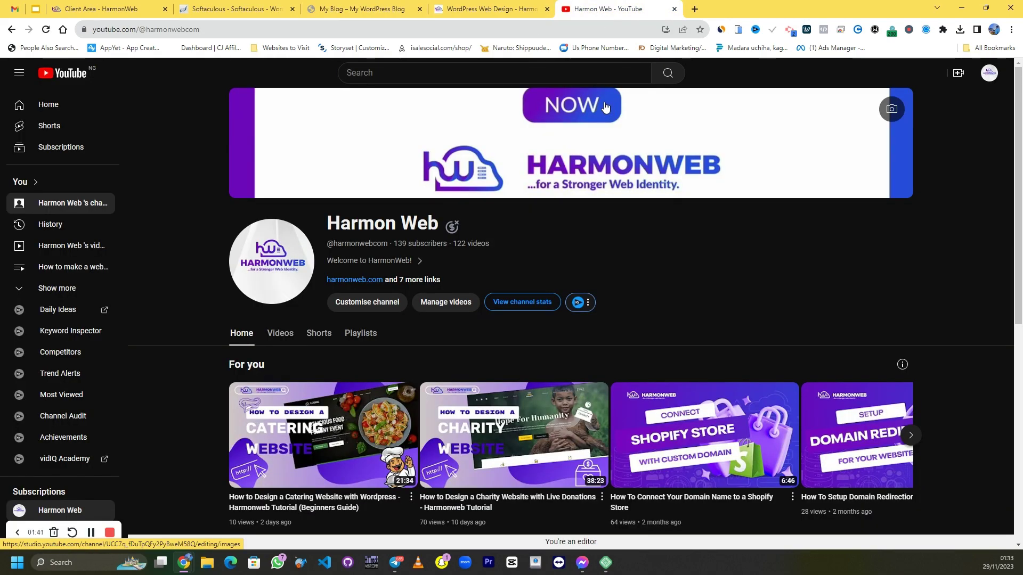
scroll(571, 325, down, 8)
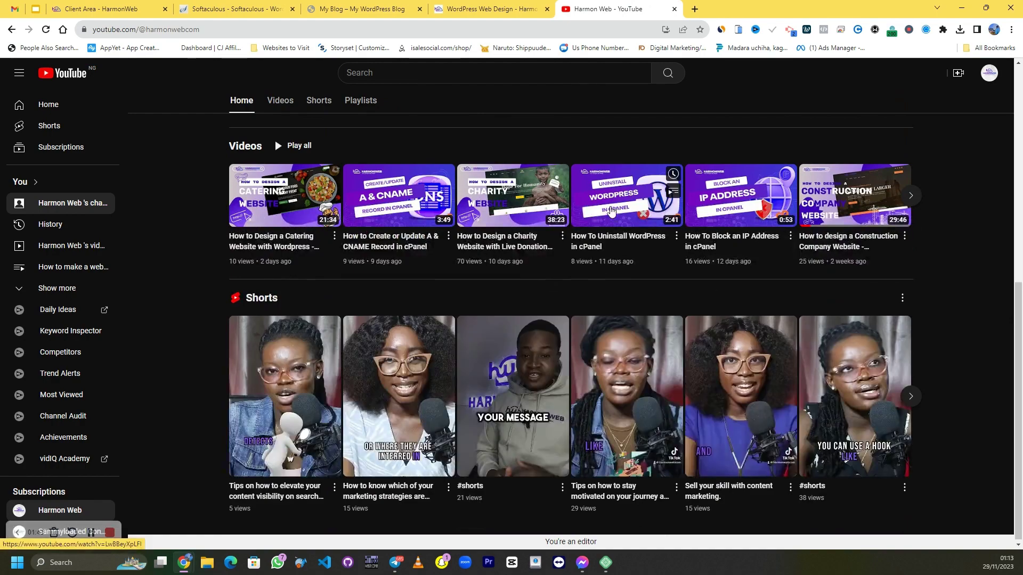
scroll(611, 211, up, 5)
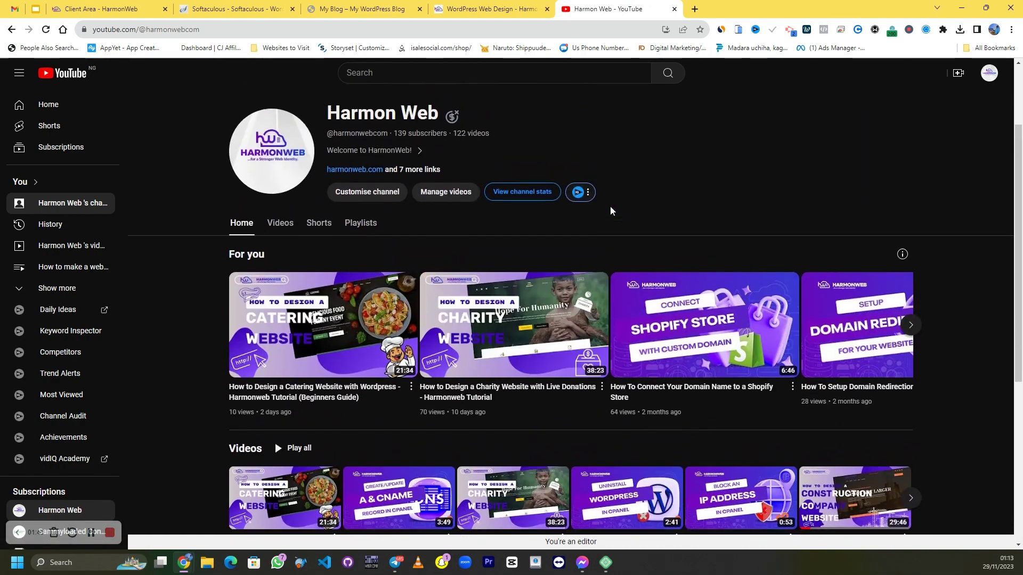
scroll(611, 211, up, 2)
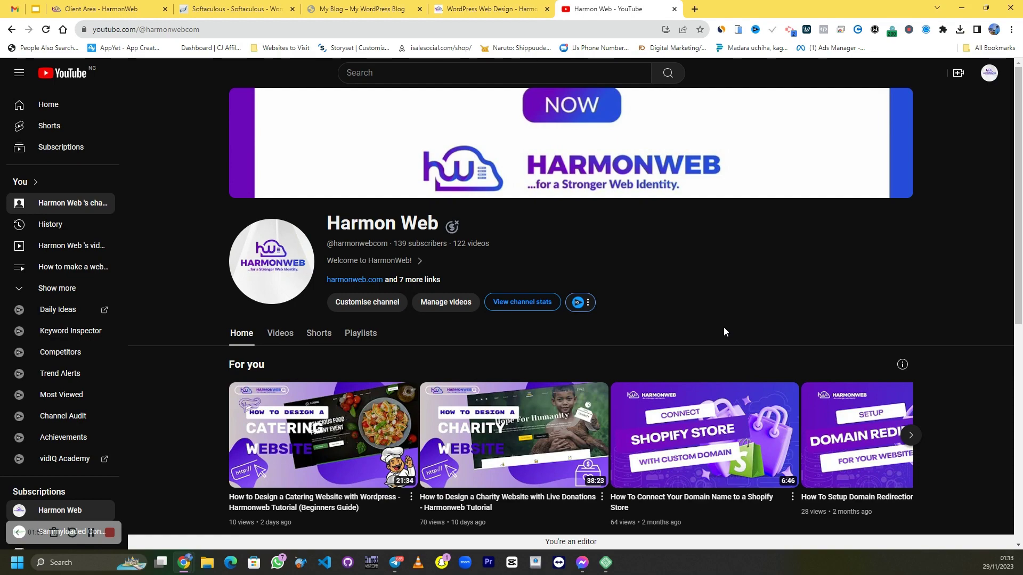
scroll(723, 327, down, 3)
scroll(723, 328, up, 3)
Step: Open the site's WordPress admin dashboard through the administrative URL on the Softaculous installation page
click(315, 5)
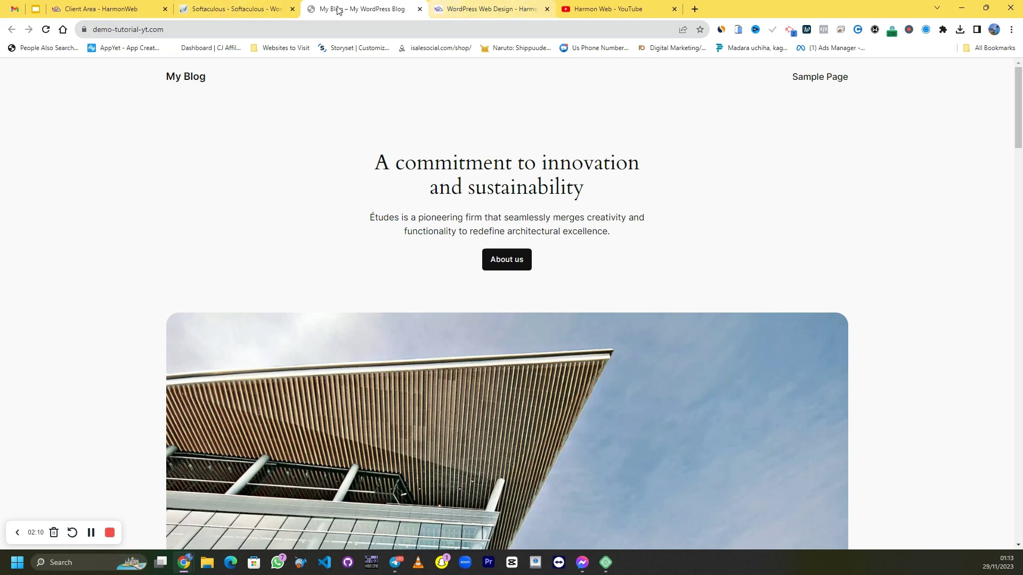
click(233, 4)
click(331, 284)
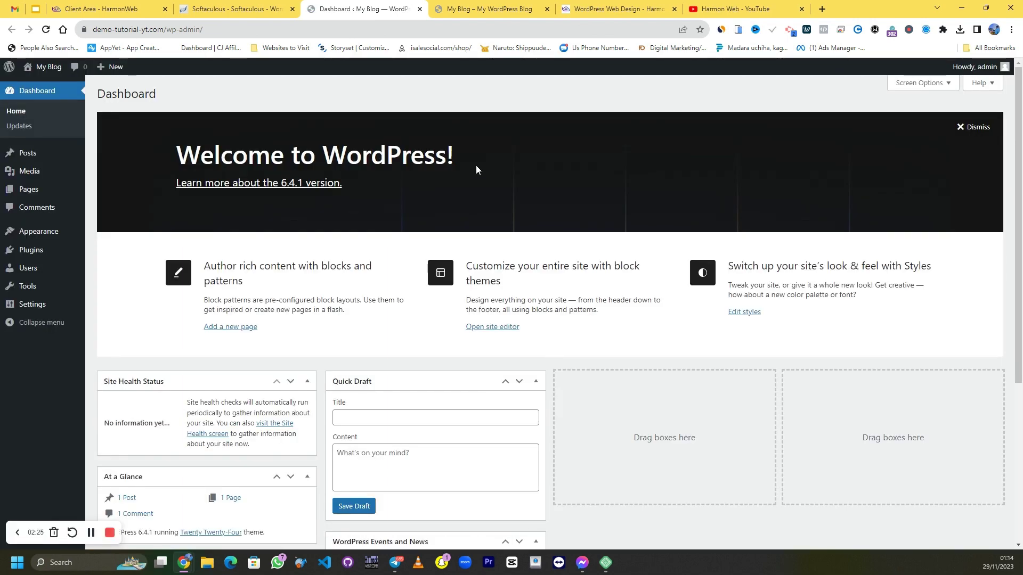
Step: Mark the Appearance entry with a red arrow on a full-screen capture of the dashboard and discard the capture
key(Print)
drag(0, 0, 1022, 574)
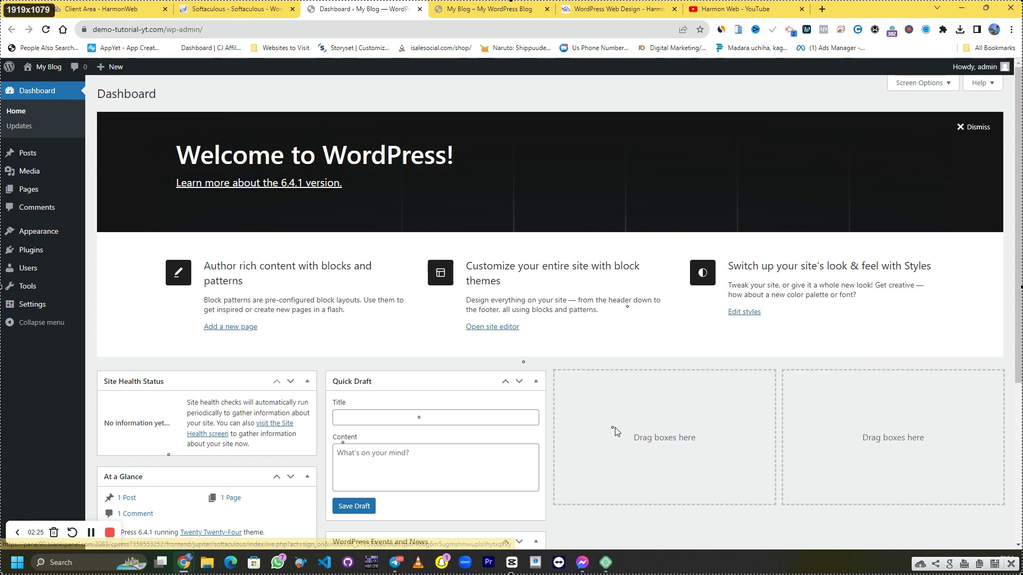
mouse_move(634, 427)
mouse_down()
mouse_move(589, 369)
mouse_move(84, 174)
mouse_move(72, 238)
mouse_up()
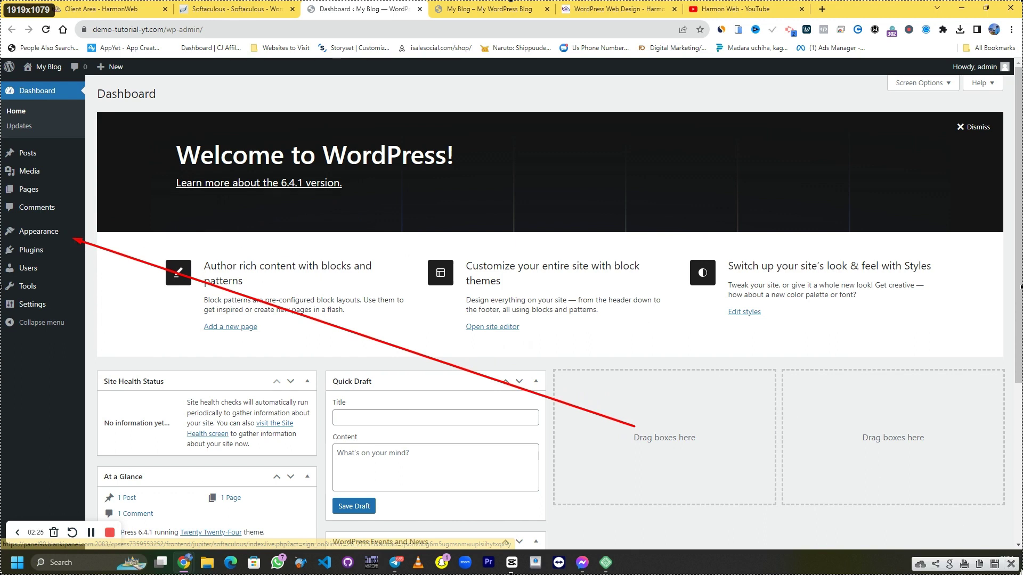
click(1011, 563)
Step: Mark the Appearance and Themes entries with red arrows on a partial screen capture and discard the capture
mouse_move(37, 231)
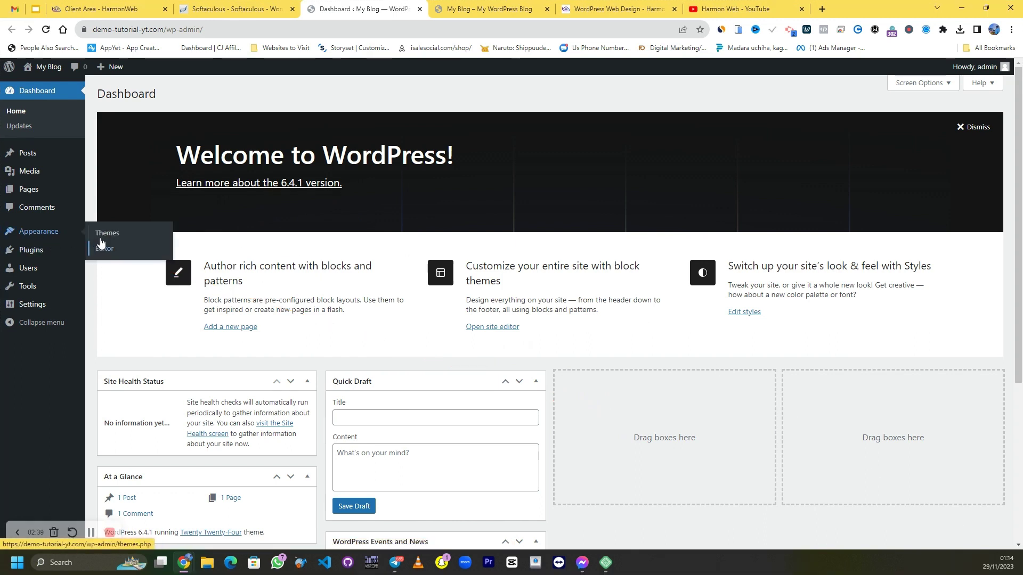
key(Print)
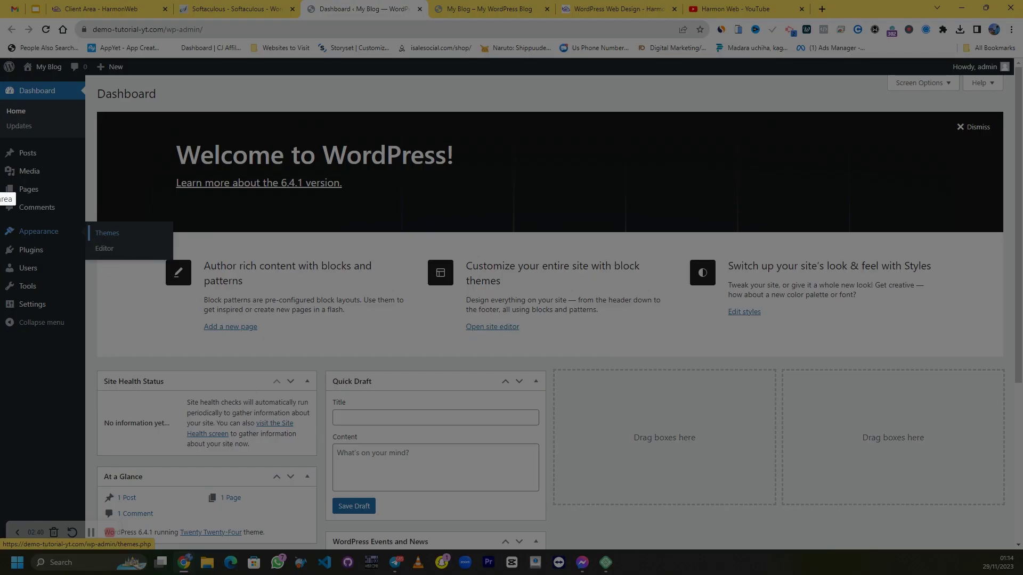
drag(1, 175, 346, 350)
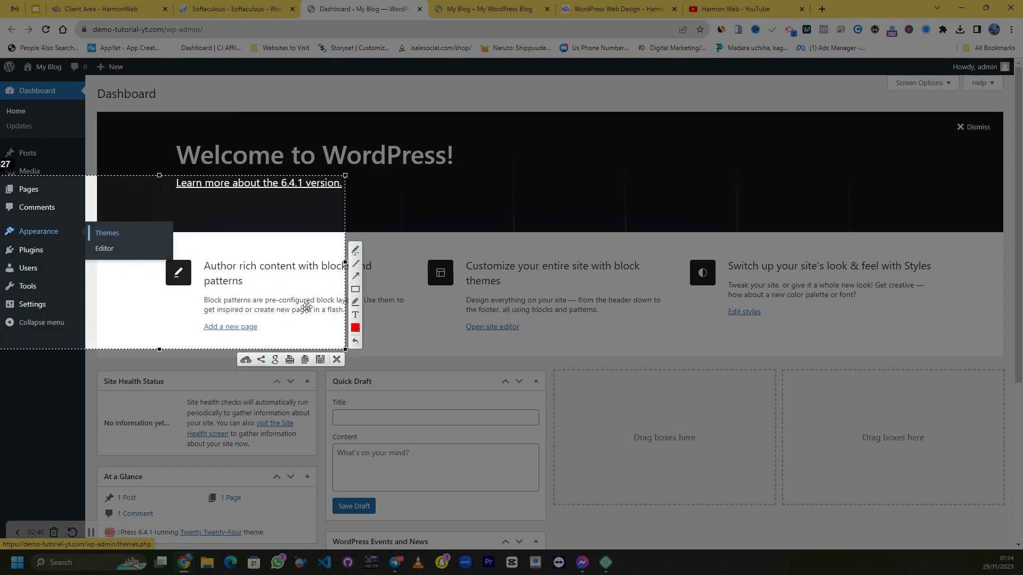
click(360, 274)
drag(176, 175, 52, 225)
mouse_move(199, 193)
mouse_down()
mouse_move(149, 203)
mouse_move(132, 233)
mouse_up()
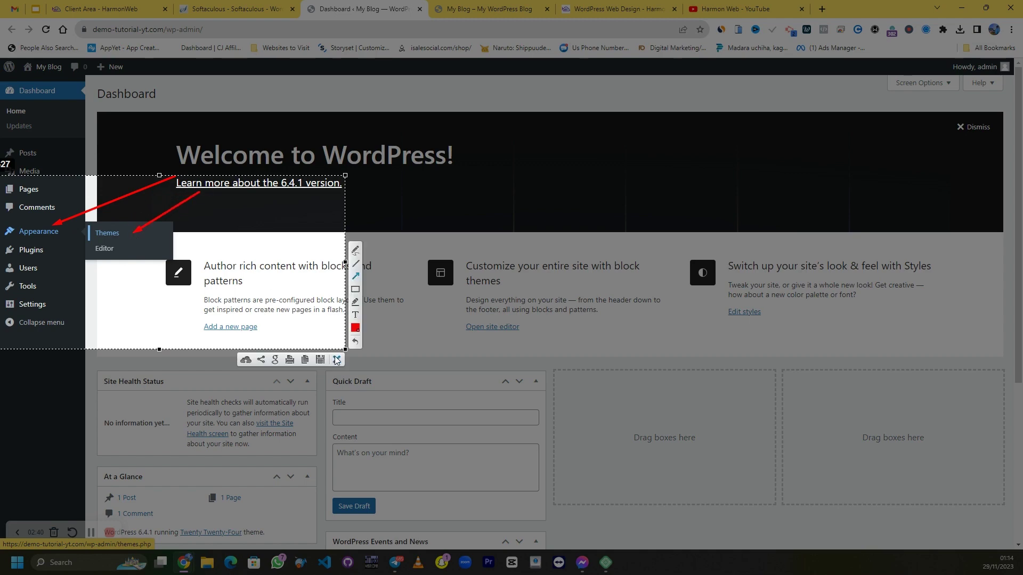
click(336, 360)
Step: Open the list of installed themes in the WordPress admin
mouse_move(75, 231)
click(108, 237)
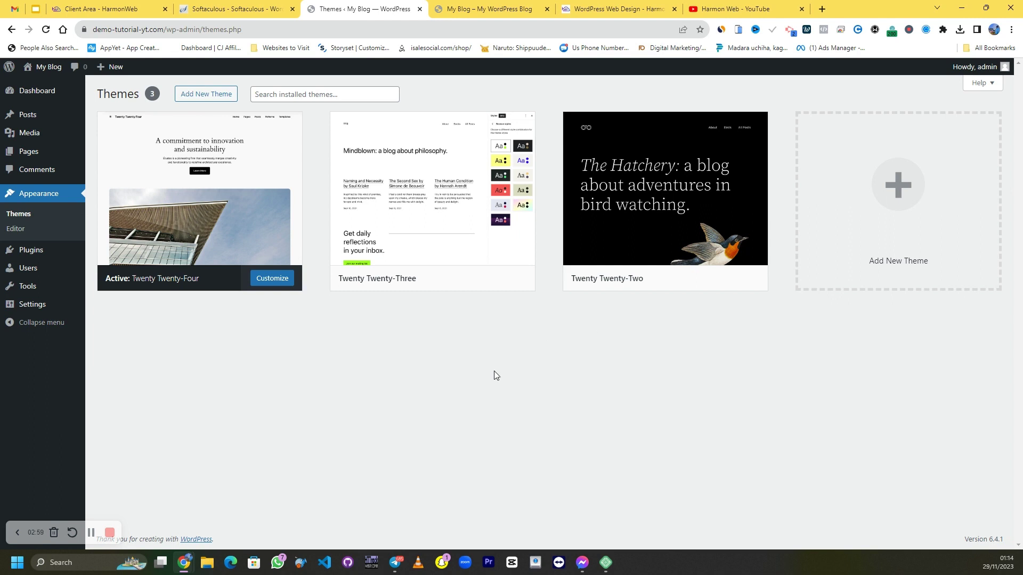
mouse_move(448, 257)
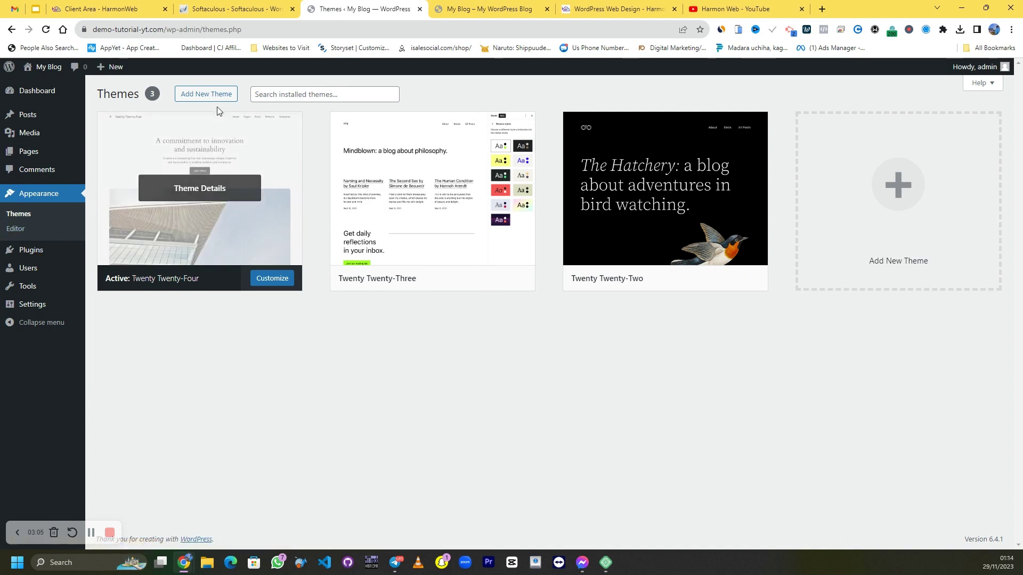
Step: Mark the Add New Theme option with a red arrow on a screen capture of the themes page and discard it
key(Print)
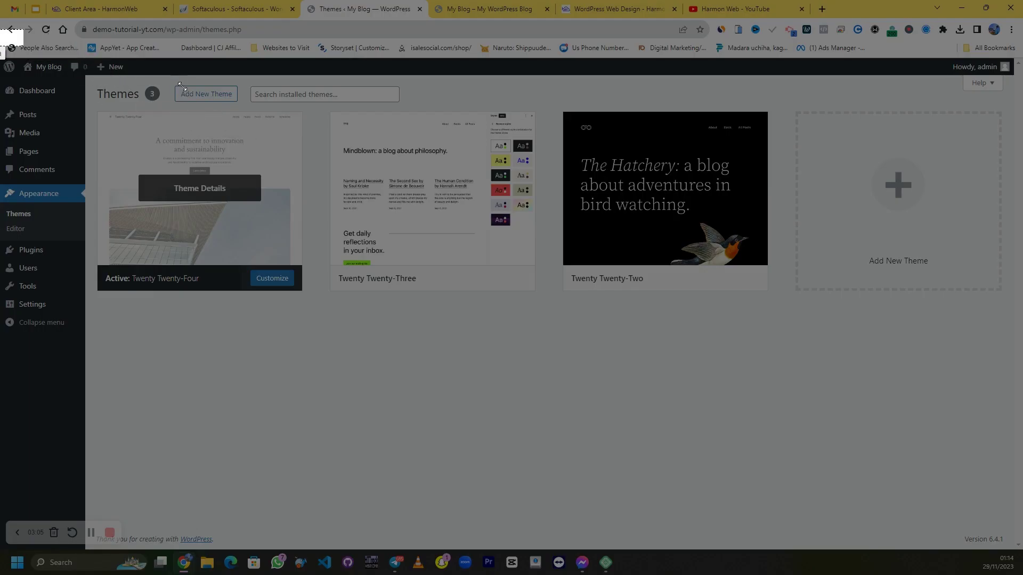
drag(1, 29, 1020, 569)
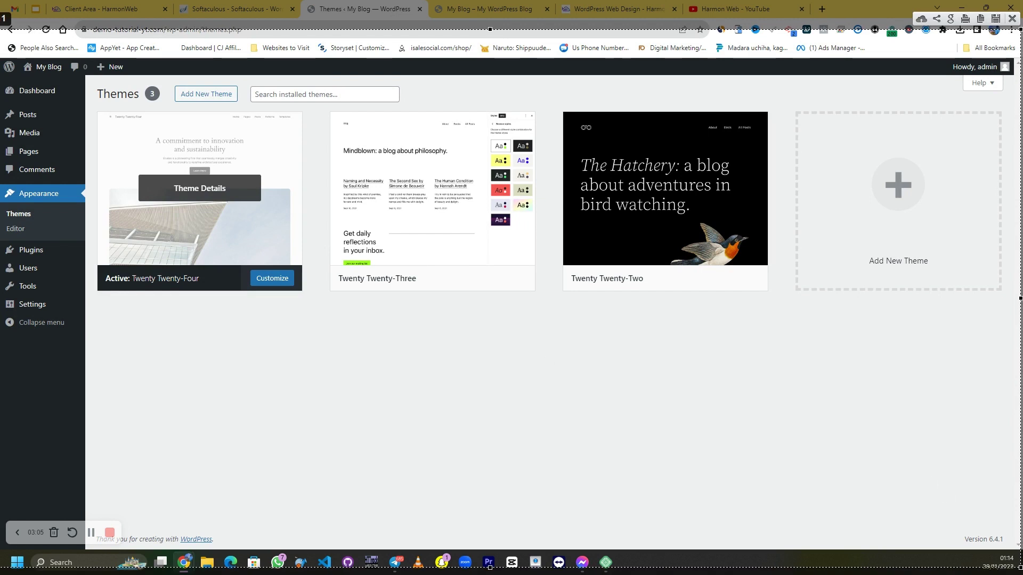
drag(1, 297, 82, 292)
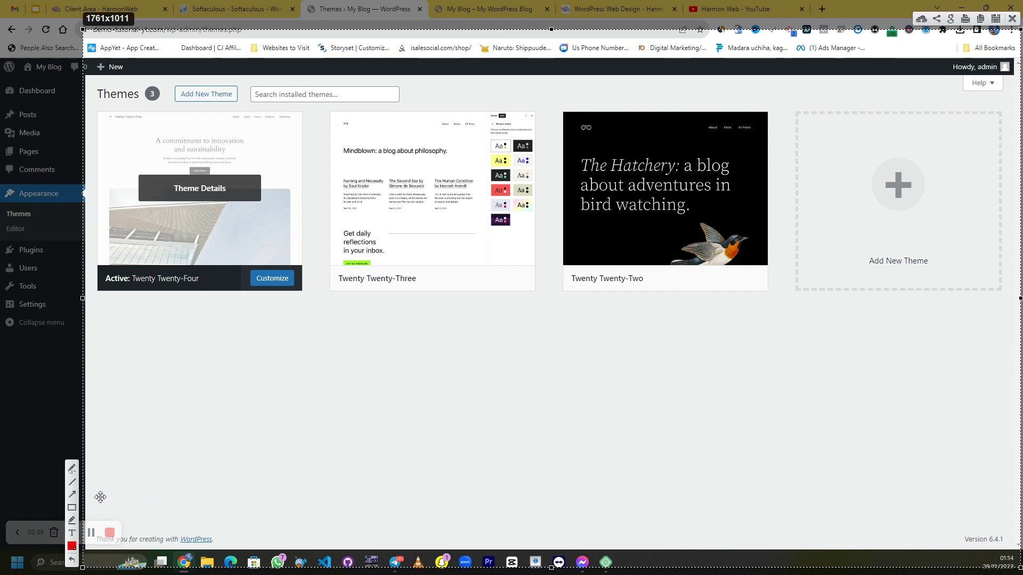
click(72, 494)
mouse_move(221, 517)
mouse_down()
mouse_move(197, 326)
mouse_move(181, 111)
mouse_move(190, 109)
mouse_up()
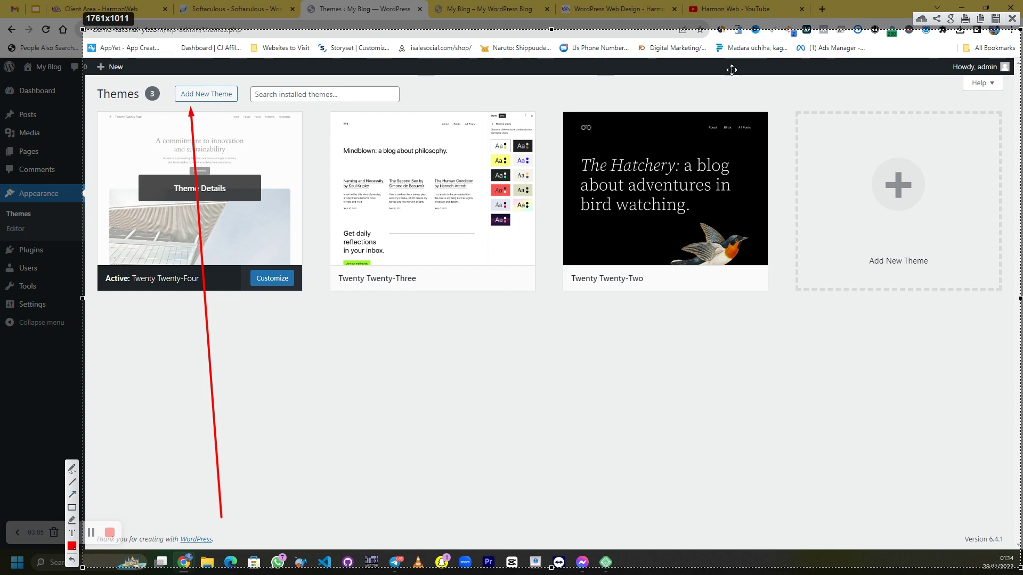
click(1012, 19)
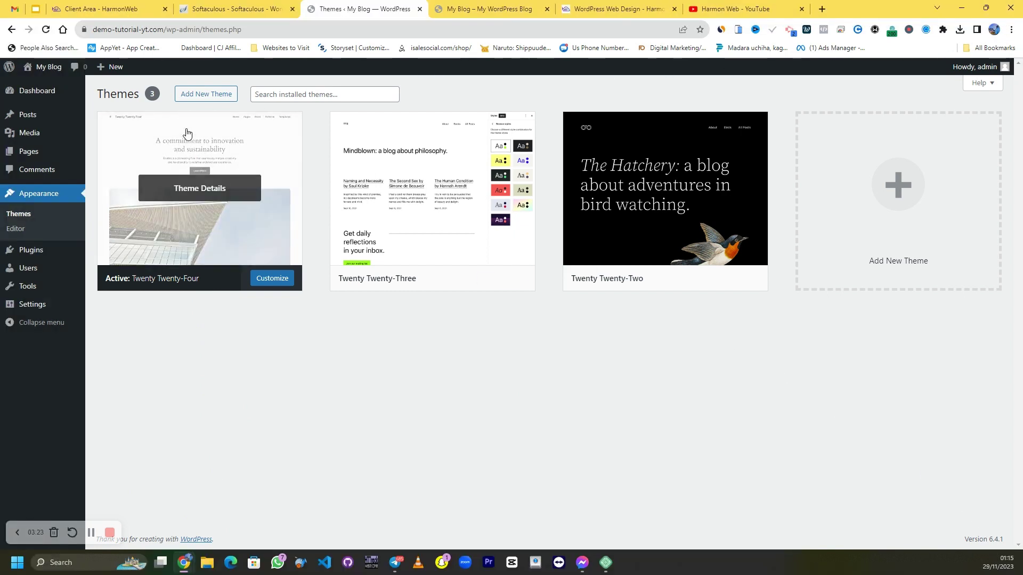
Step: Start adding a new theme and browse the popular themes down to the Blocksy theme
click(192, 98)
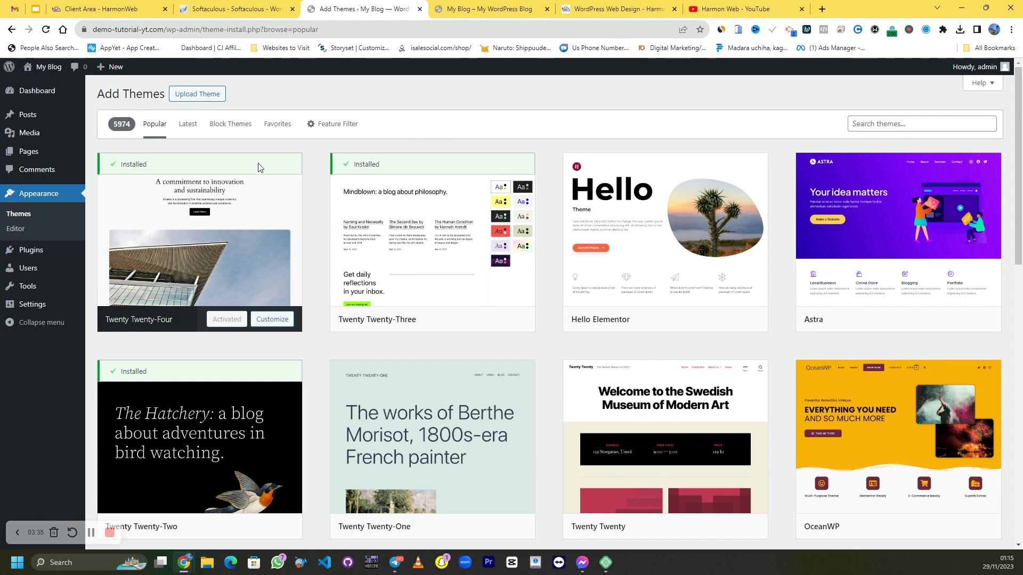
drag(112, 126, 133, 133)
scroll(869, 136, down, 8)
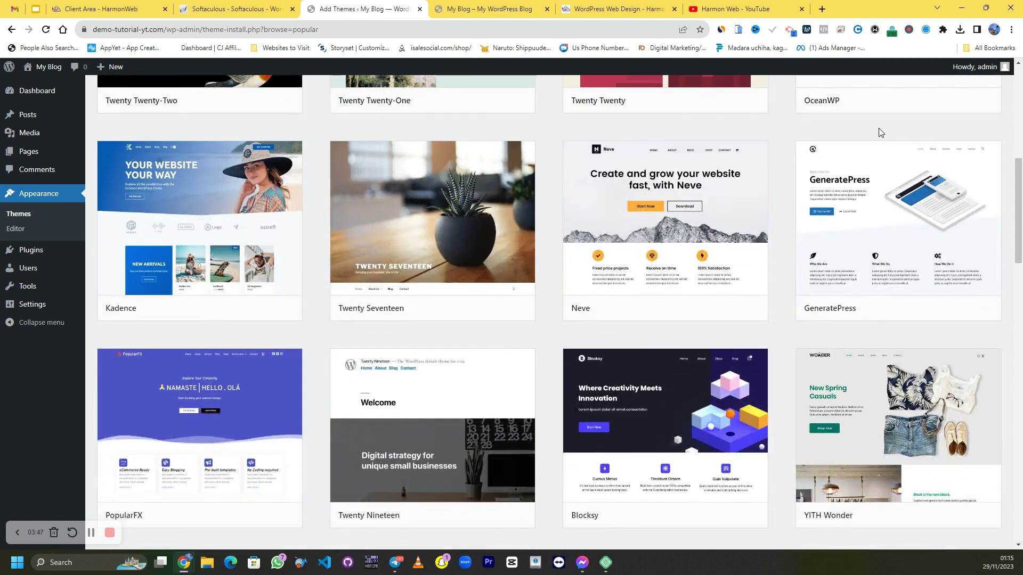
scroll(878, 128, down, 4)
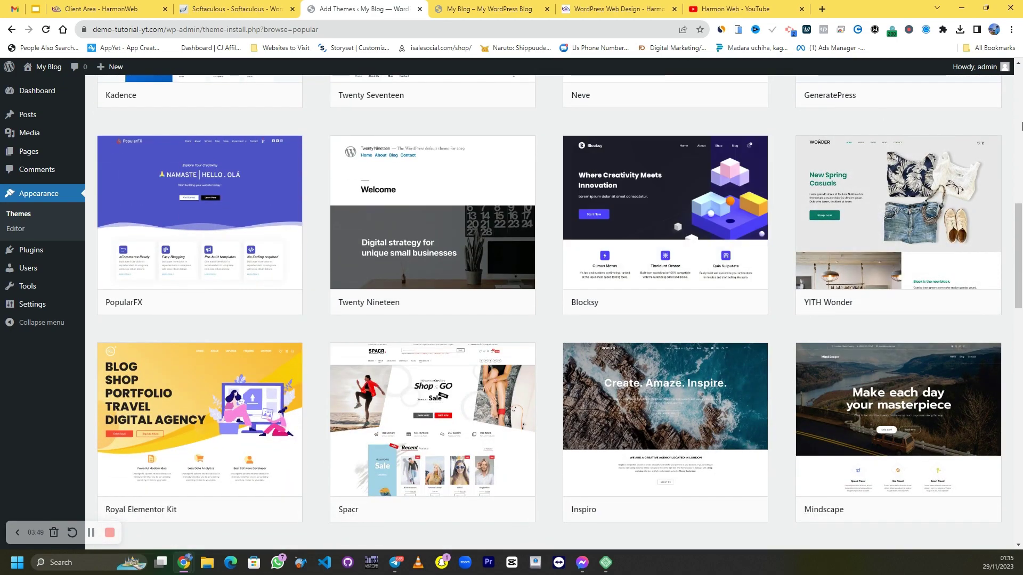
Step: Mark the Blocksy theme's name with a red arrow on a screen capture of the theme list and discard it
key(Print)
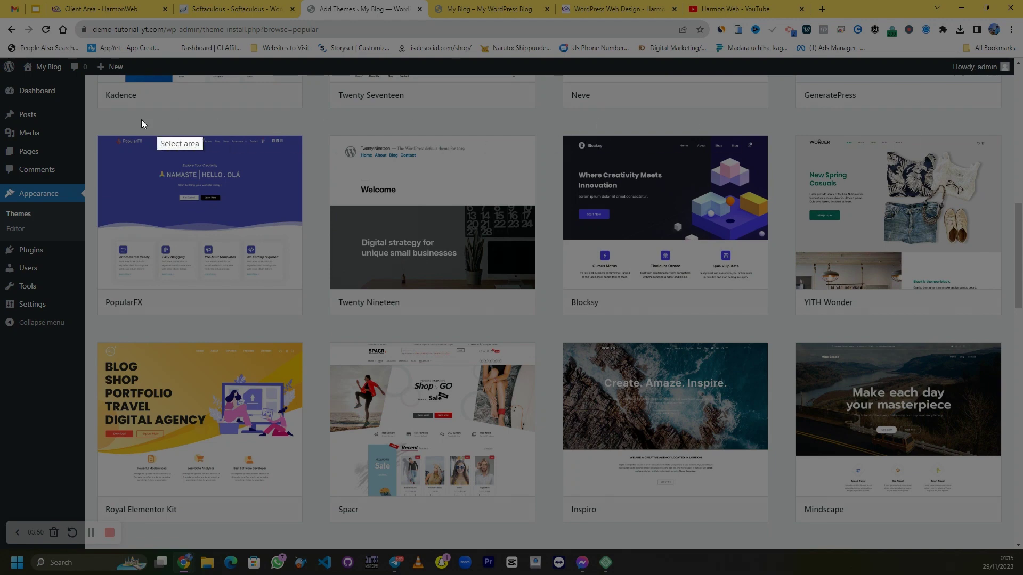
mouse_move(15, 58)
mouse_down()
mouse_move(1019, 453)
mouse_move(1019, 472)
mouse_up()
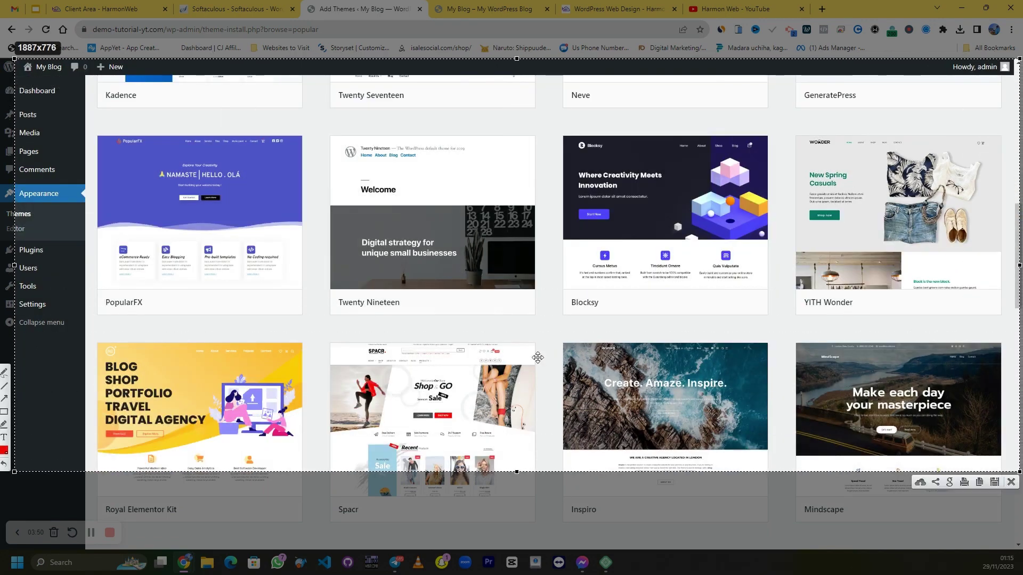
click(5, 399)
drag(315, 341, 569, 305)
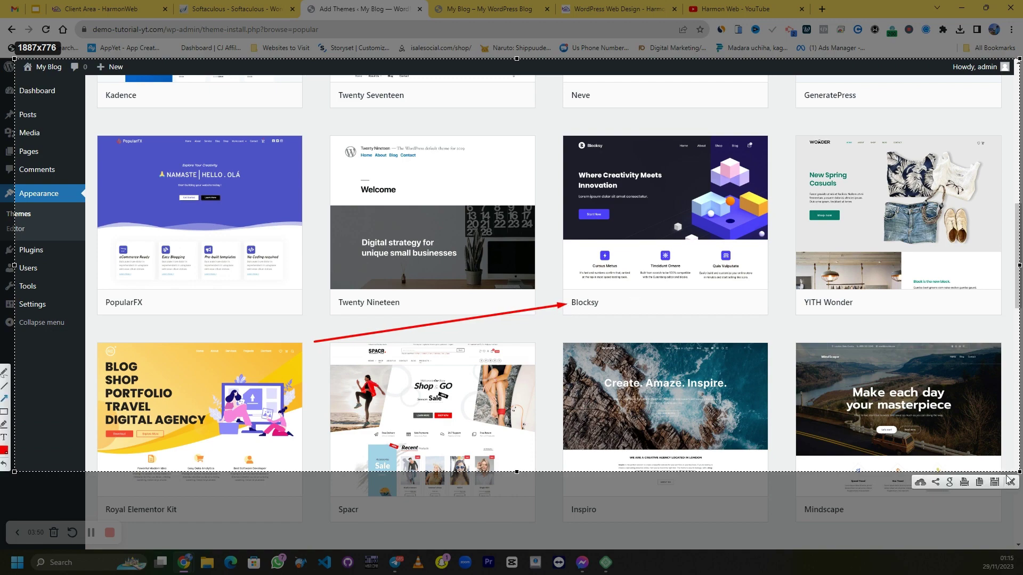
click(1013, 482)
Step: Install the Blocksy theme from the popular themes
scroll(881, 191, up, 6)
scroll(880, 191, up, 5)
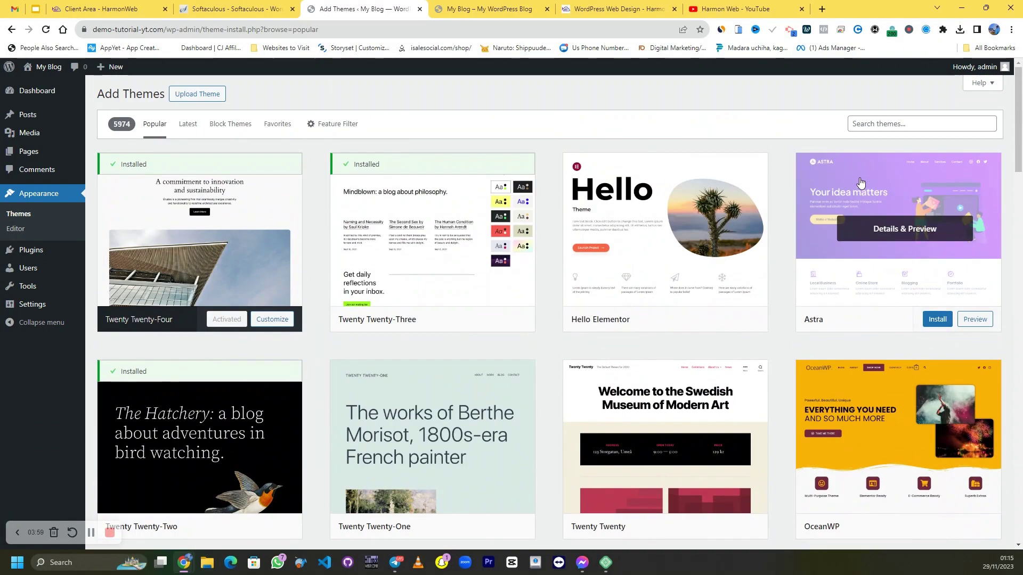
click(872, 126)
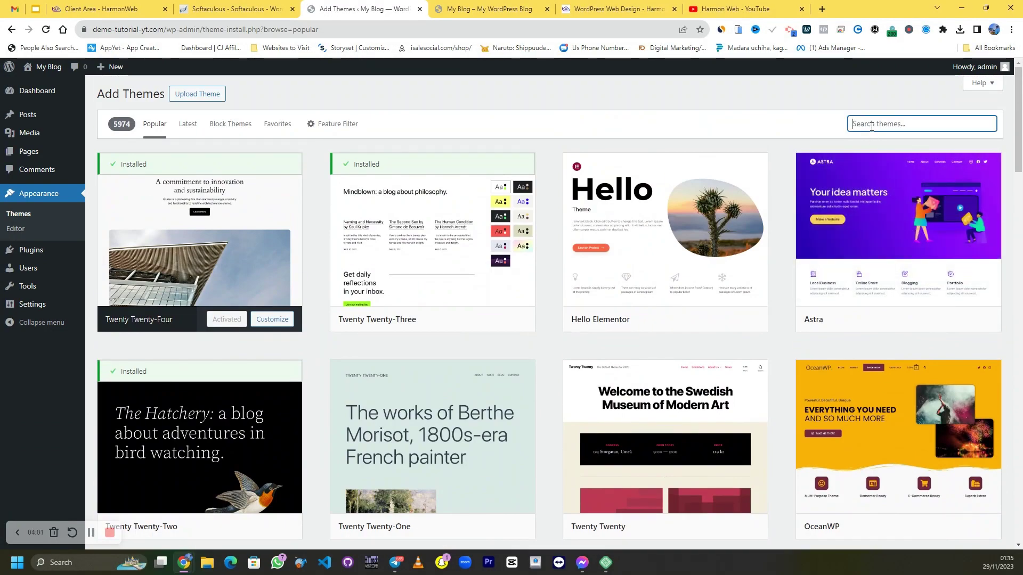
scroll(872, 124, down, 10)
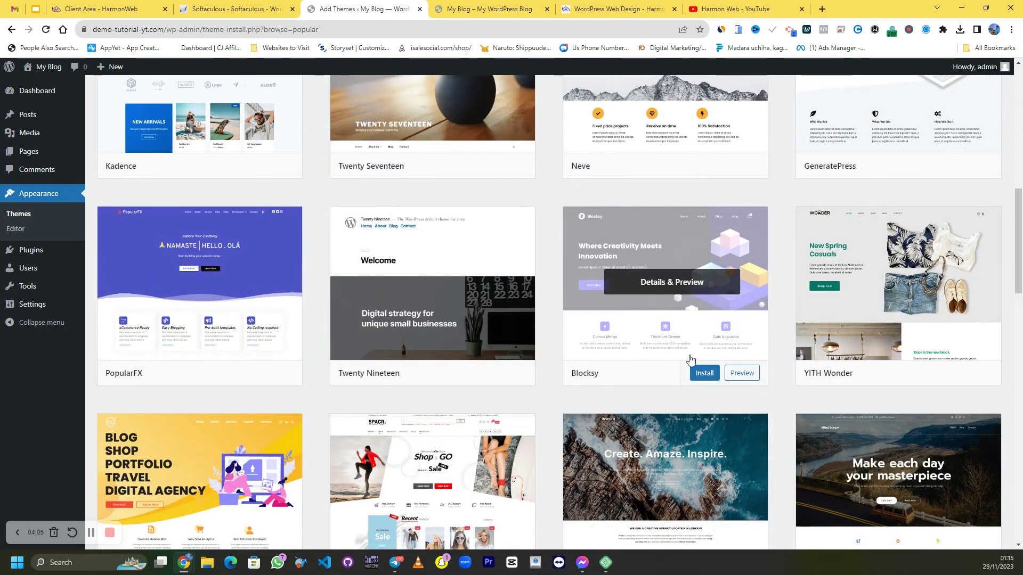
click(708, 379)
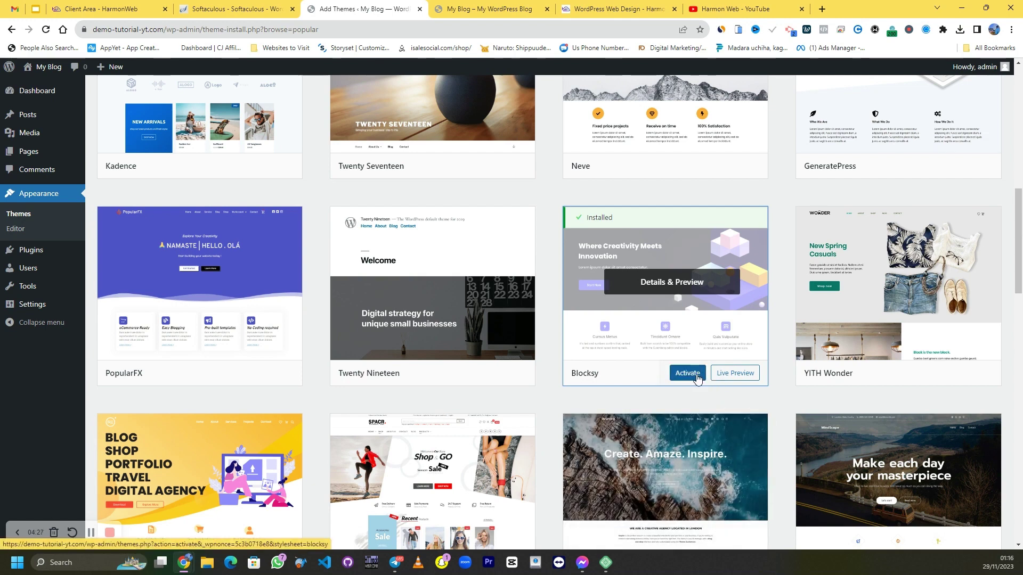
Step: Activate the Blocksy theme and reload the blog's front page to show it with the new theme
click(687, 373)
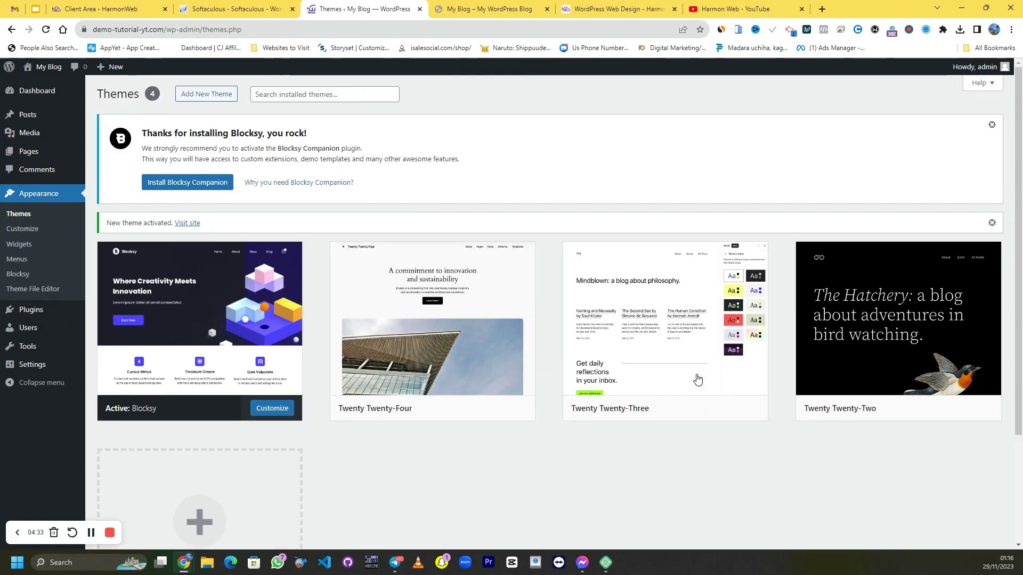
click(482, 9)
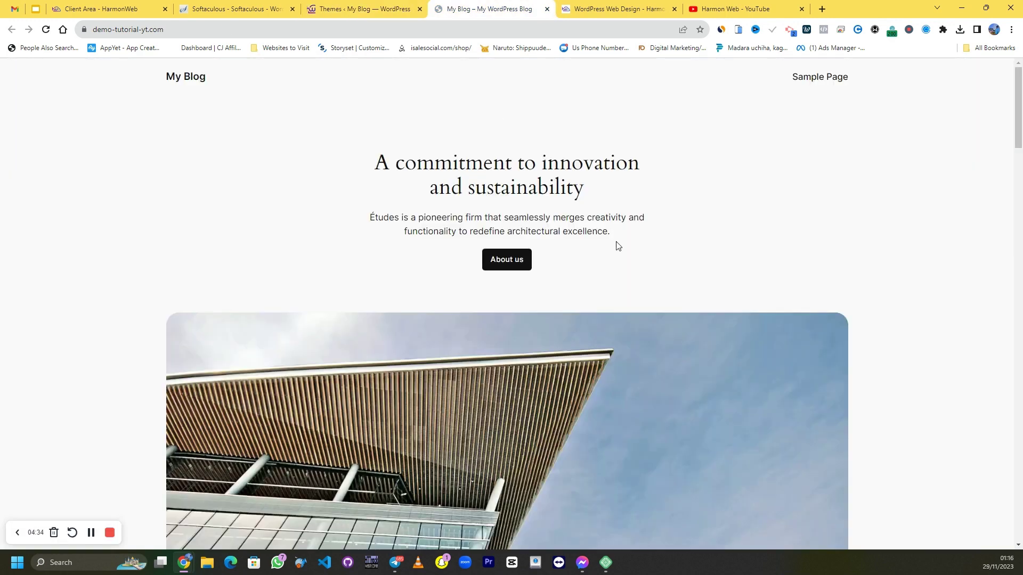
right_click(679, 193)
click(713, 226)
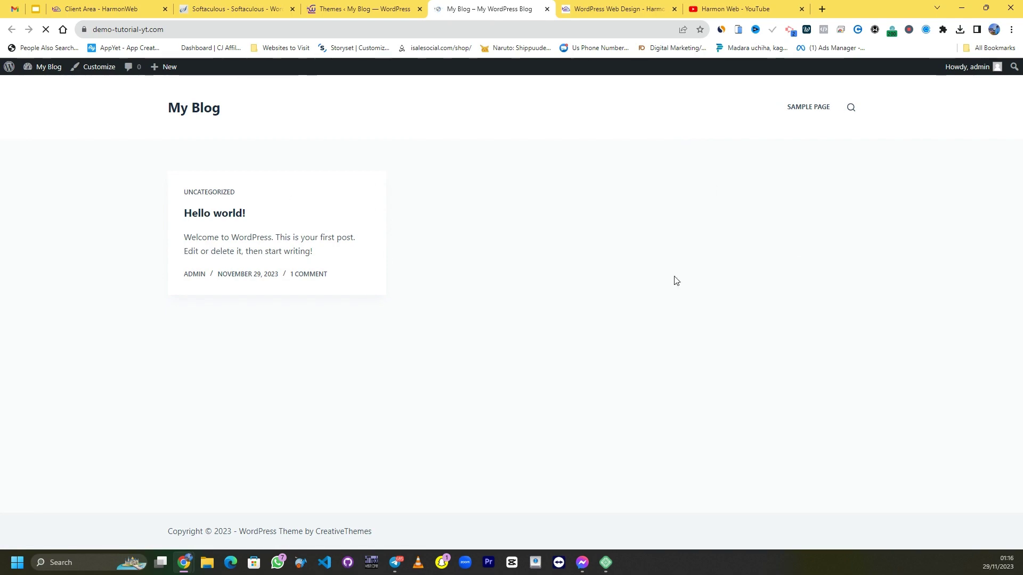
Step: Check the installed themes list against the blog's front page, finishing at the notice above the themes list
click(366, 9)
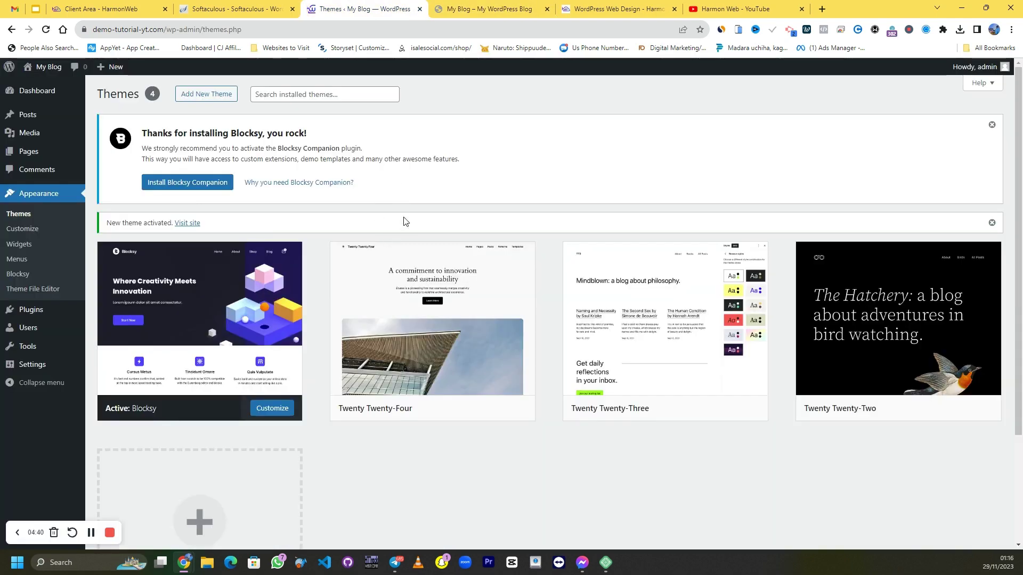
scroll(427, 182, down, 3)
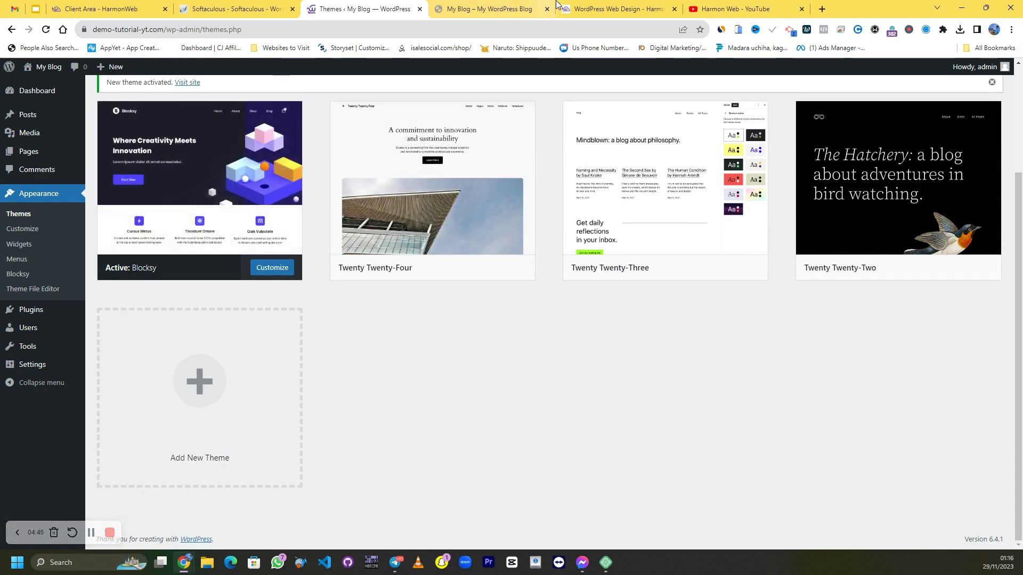
click(526, 9)
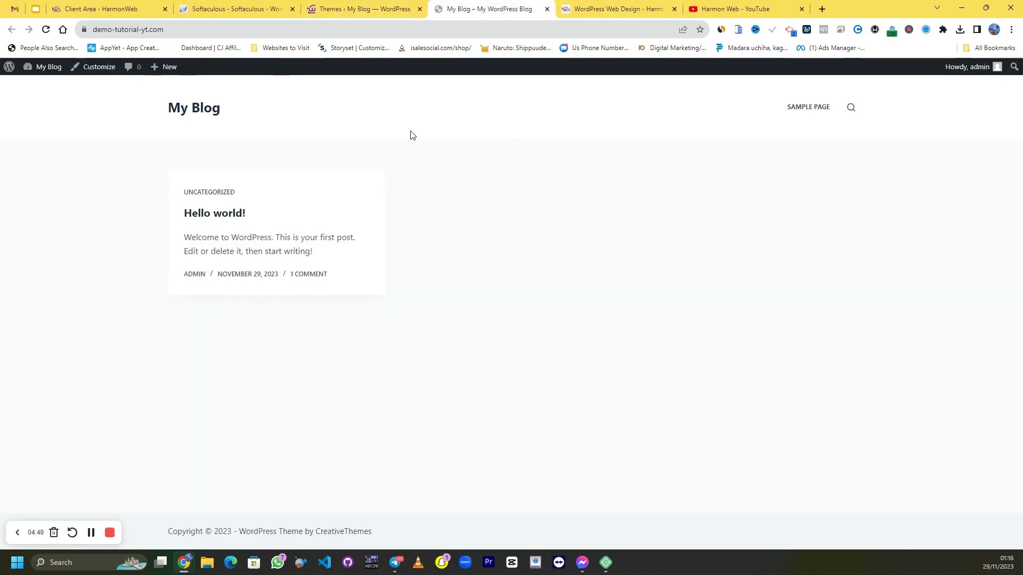
click(357, 9)
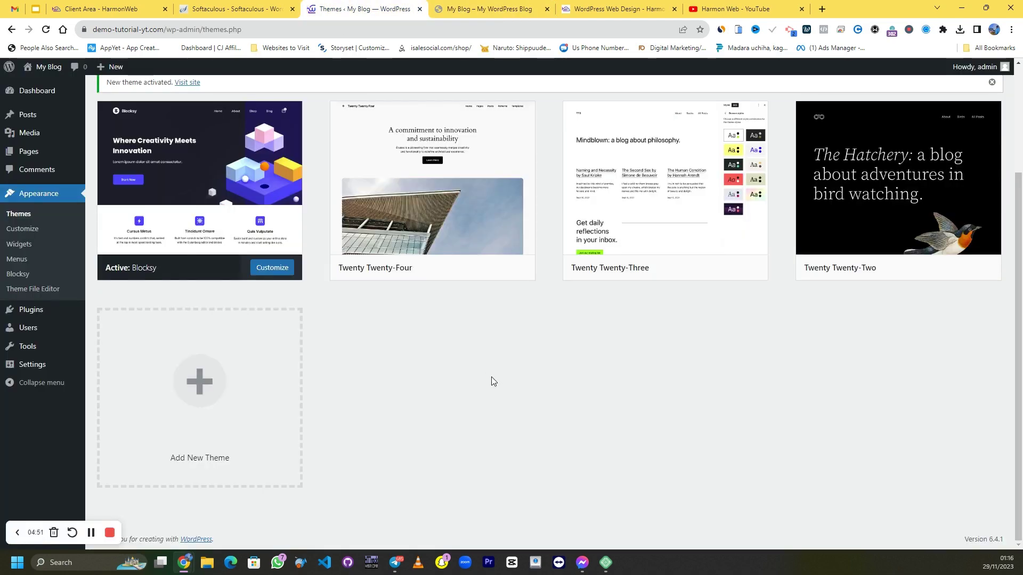
scroll(493, 382, up, 3)
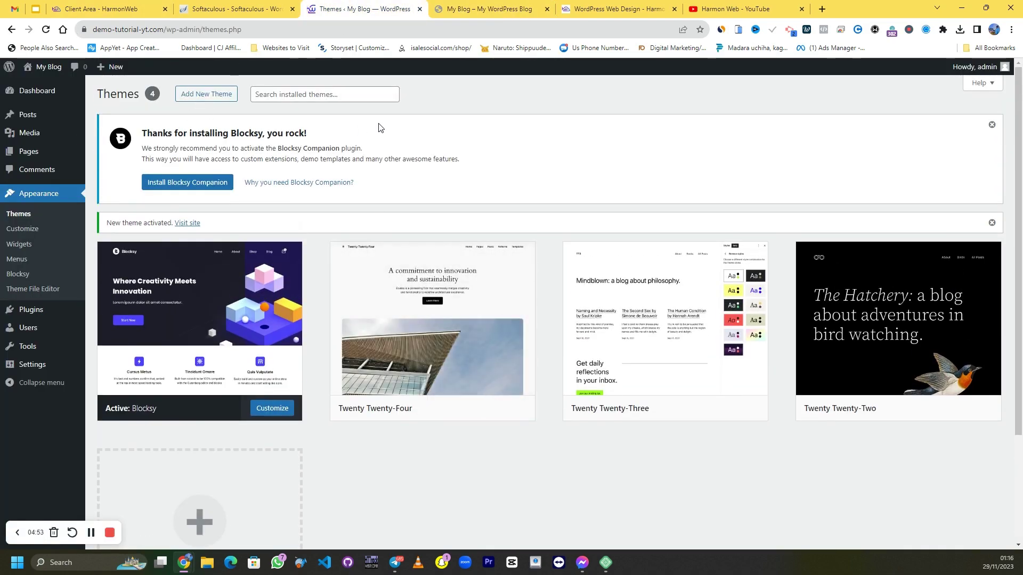
Step: Outline the Blocksy notice and its Install Blocksy Companion option with red rectangles on a screen capture and discard it
key(Print)
mouse_move(91, 79)
mouse_down()
mouse_move(716, 265)
mouse_move(1021, 254)
mouse_move(1011, 238)
mouse_up()
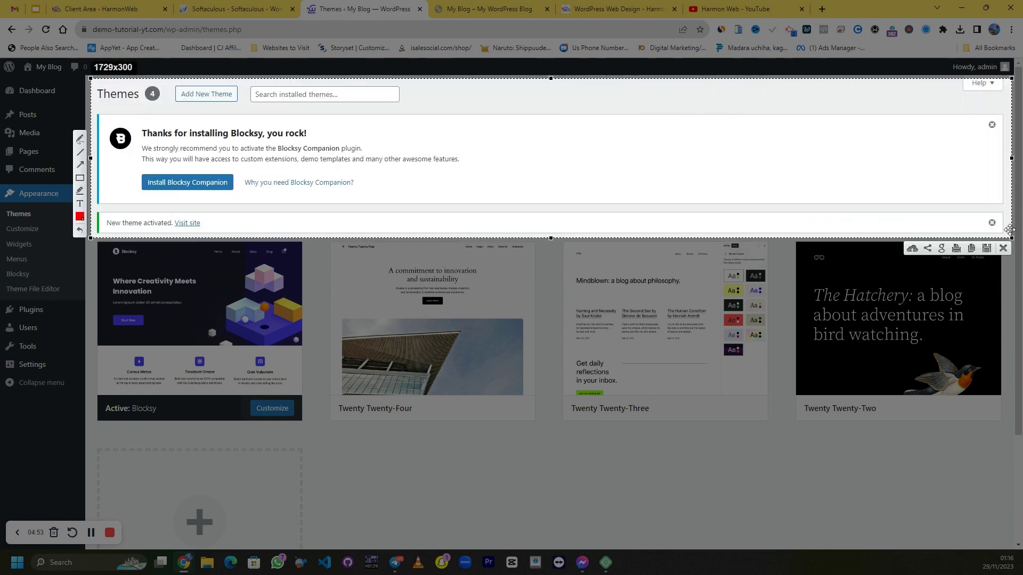
click(80, 179)
mouse_move(100, 116)
mouse_down()
mouse_move(391, 213)
mouse_move(459, 223)
mouse_move(485, 211)
mouse_up()
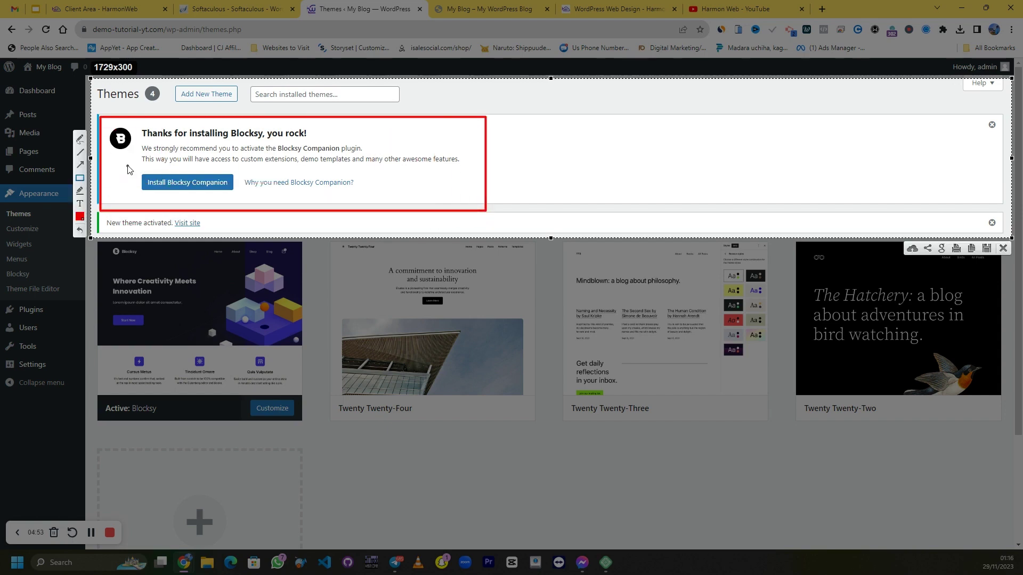
mouse_move(127, 162)
mouse_down()
mouse_move(145, 190)
mouse_move(253, 210)
mouse_move(244, 197)
mouse_up()
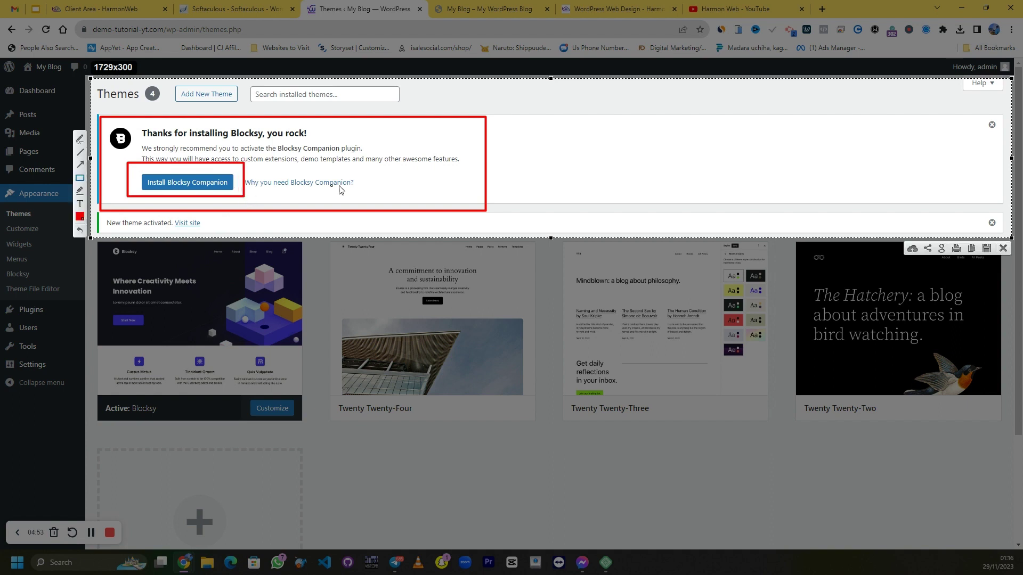
click(1003, 249)
Step: Install the Blocksy Companion plugin recommended in the theme's notice
click(173, 183)
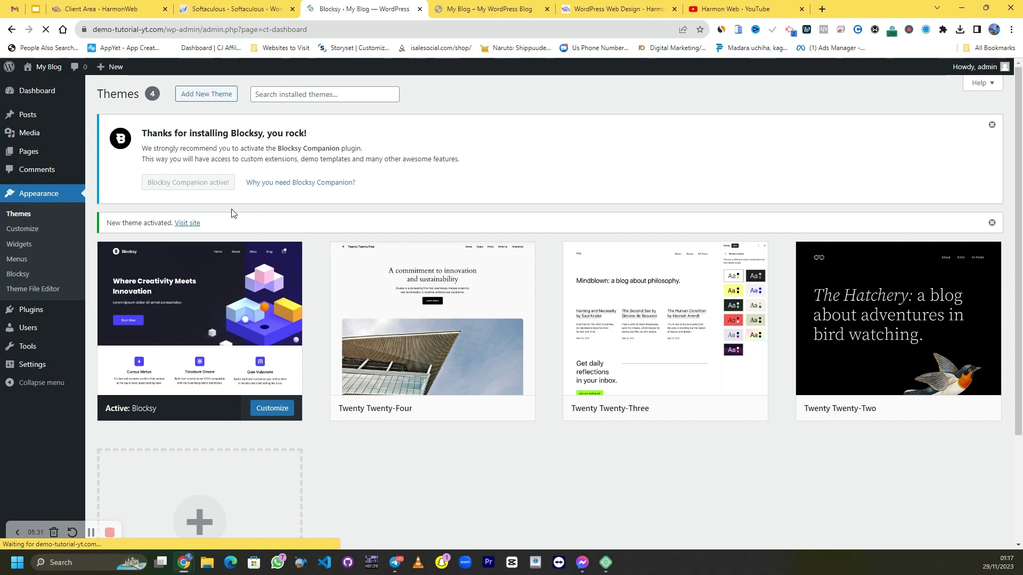
Step: Point red arrows at the Blocksy Companion status label on a screen capture of the themes page
key(Print)
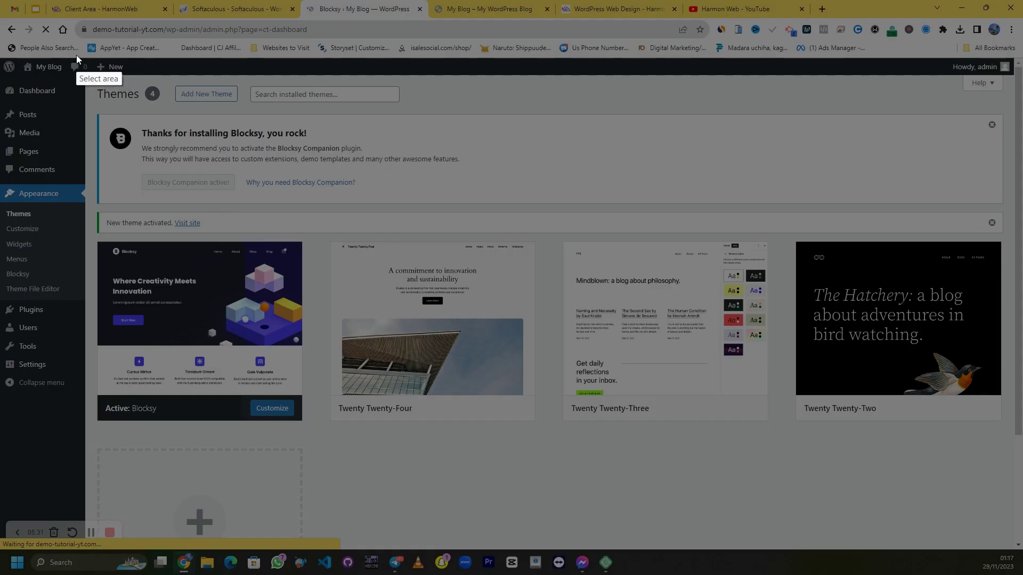
drag(1, 54, 1020, 574)
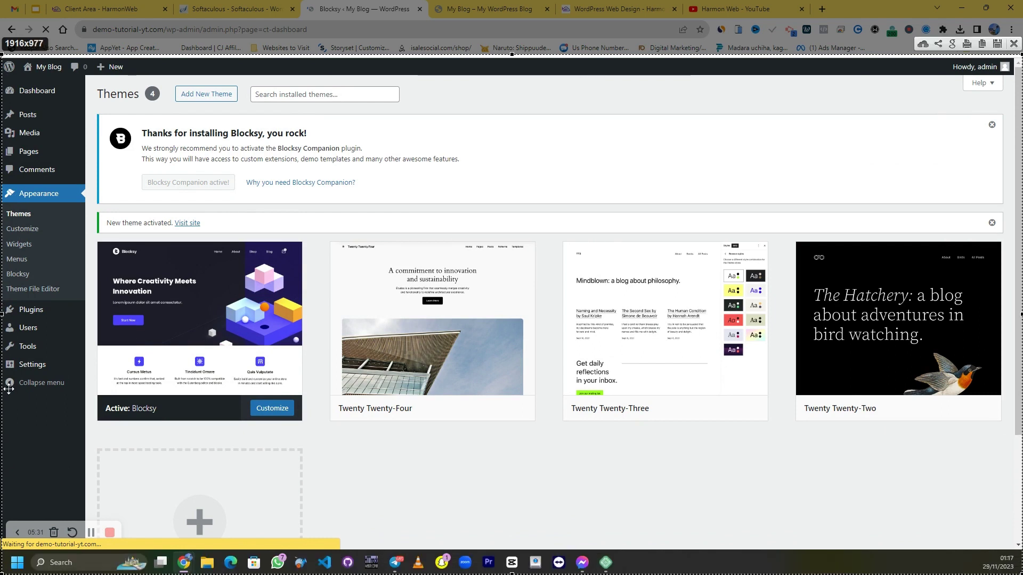
mouse_move(189, 470)
mouse_down()
mouse_move(216, 256)
mouse_move(185, 194)
mouse_up()
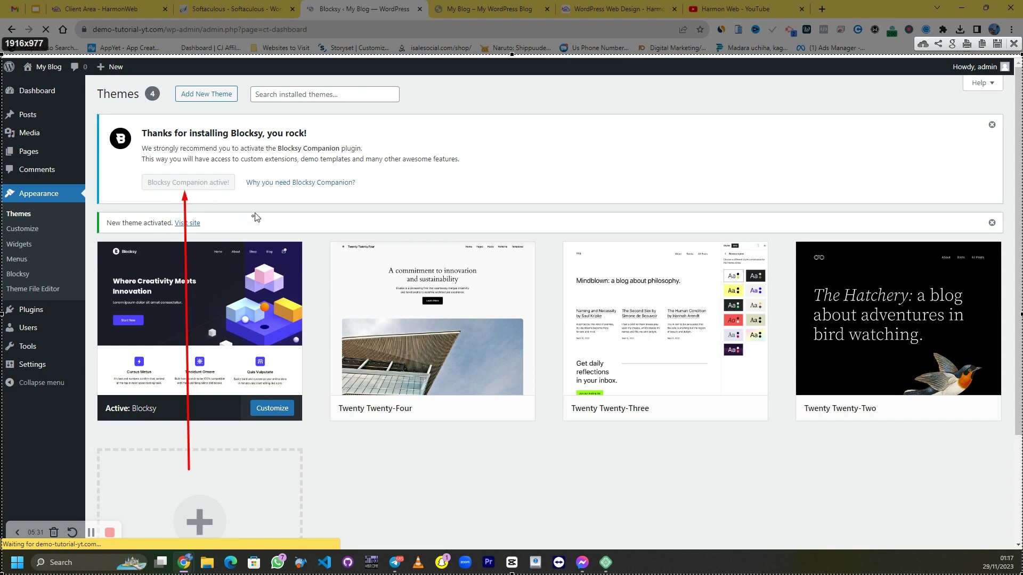
mouse_move(377, 387)
mouse_down()
mouse_move(247, 187)
mouse_move(212, 198)
mouse_up()
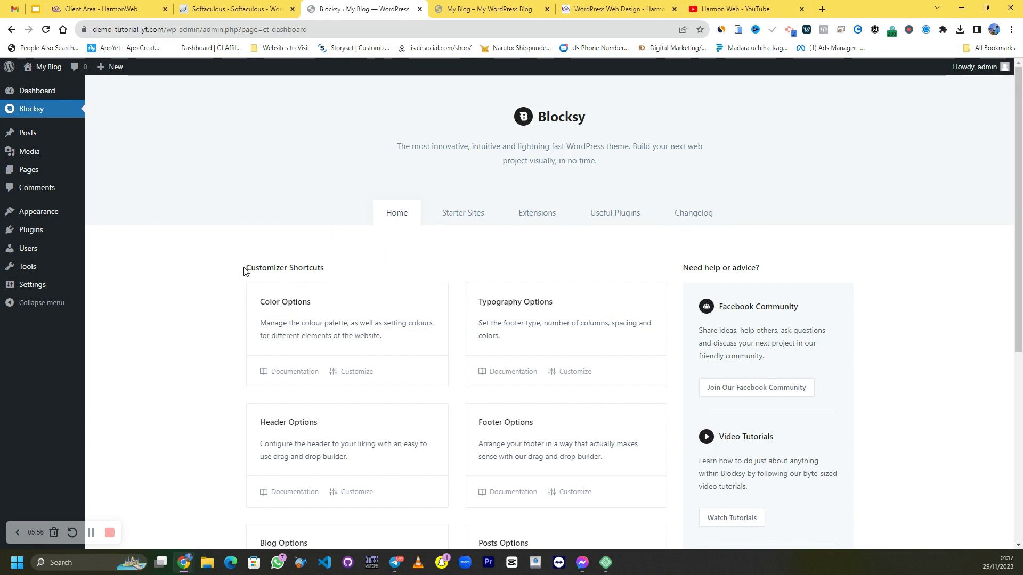
Step: Examine the Customizer Shortcuts section on the Blocksy home page
drag(244, 268, 331, 270)
scroll(367, 262, down, 1)
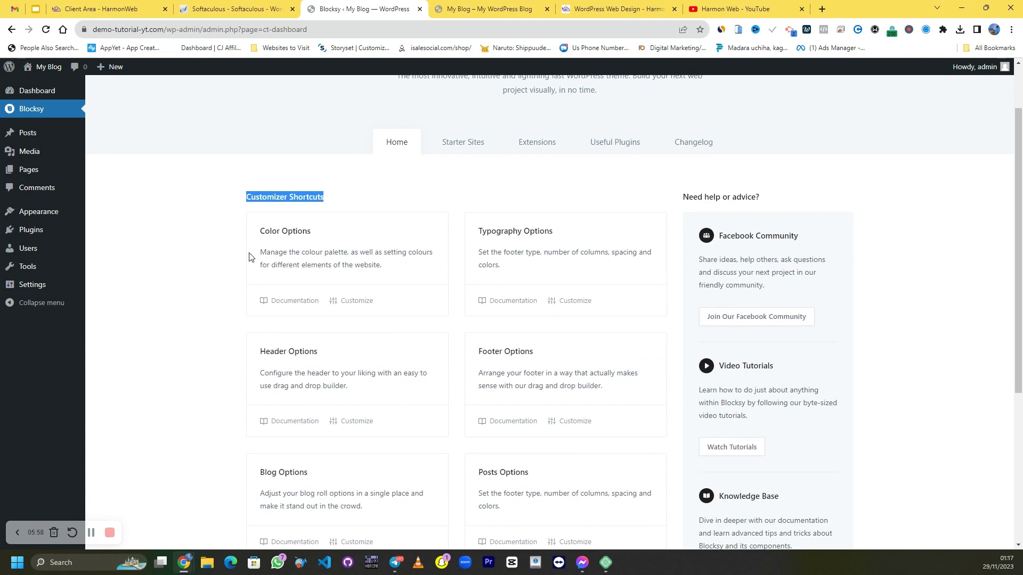
click(263, 233)
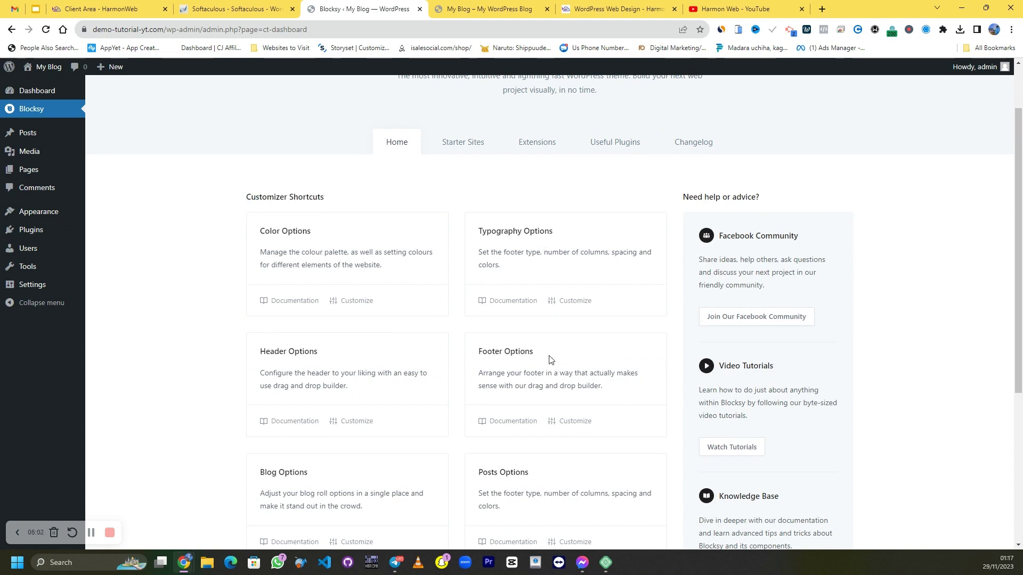
Step: Highlight the footer copyright line and the header text on the blog's front page, and return to the Blocksy page
click(470, 7)
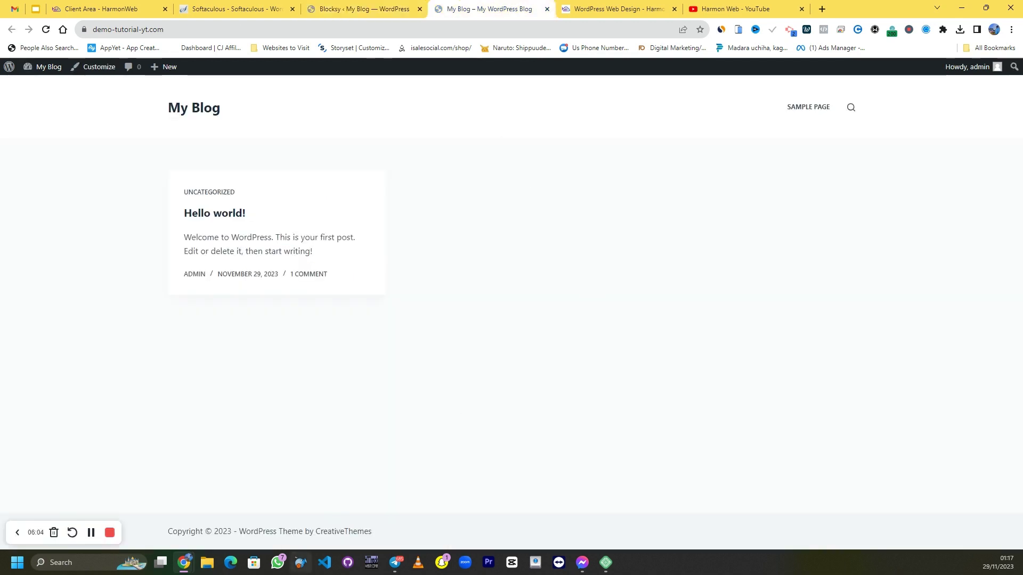
drag(386, 531, 217, 531)
mouse_move(340, 2)
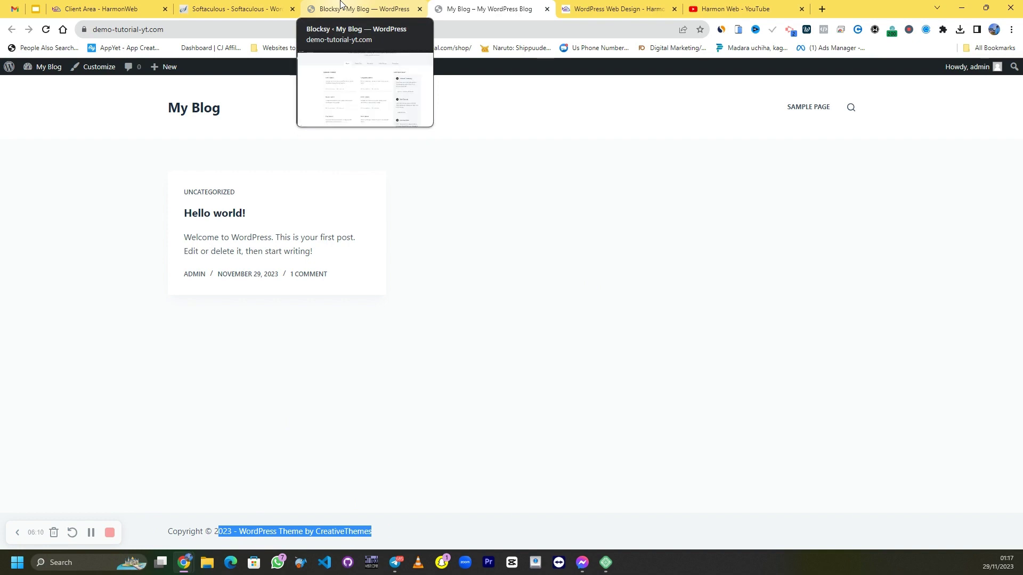
click(341, 2)
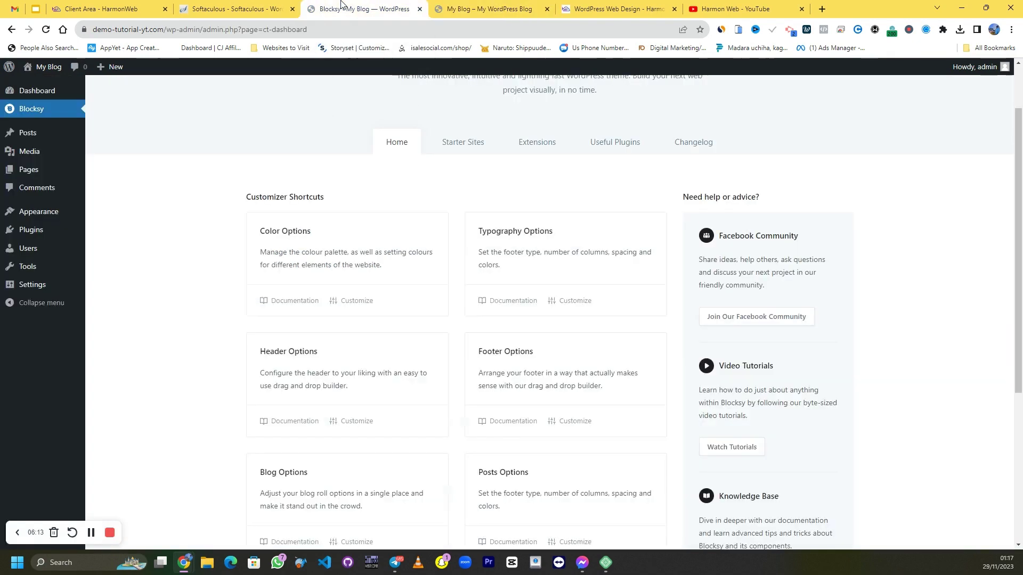
click(453, 8)
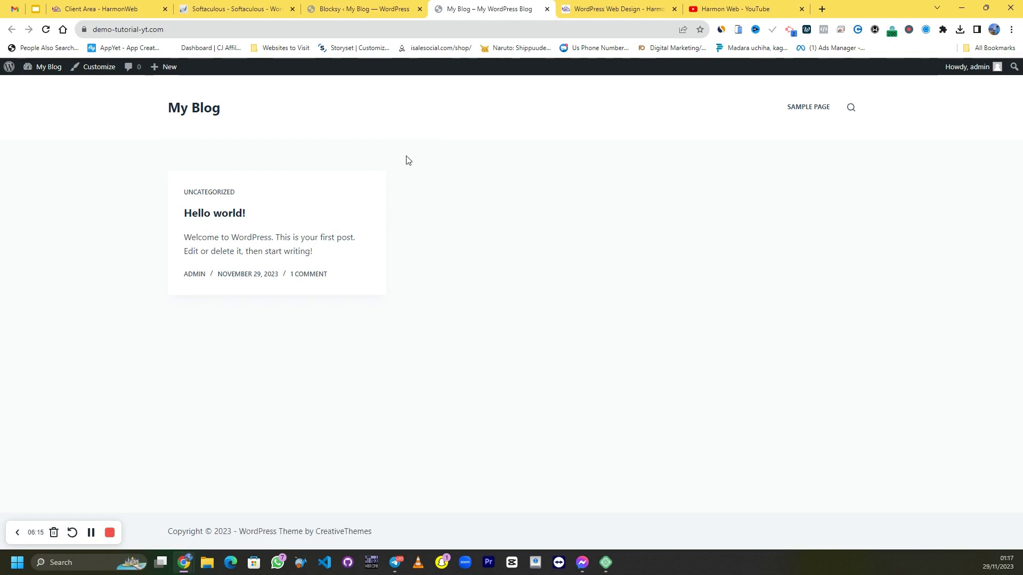
drag(407, 160, 166, 105)
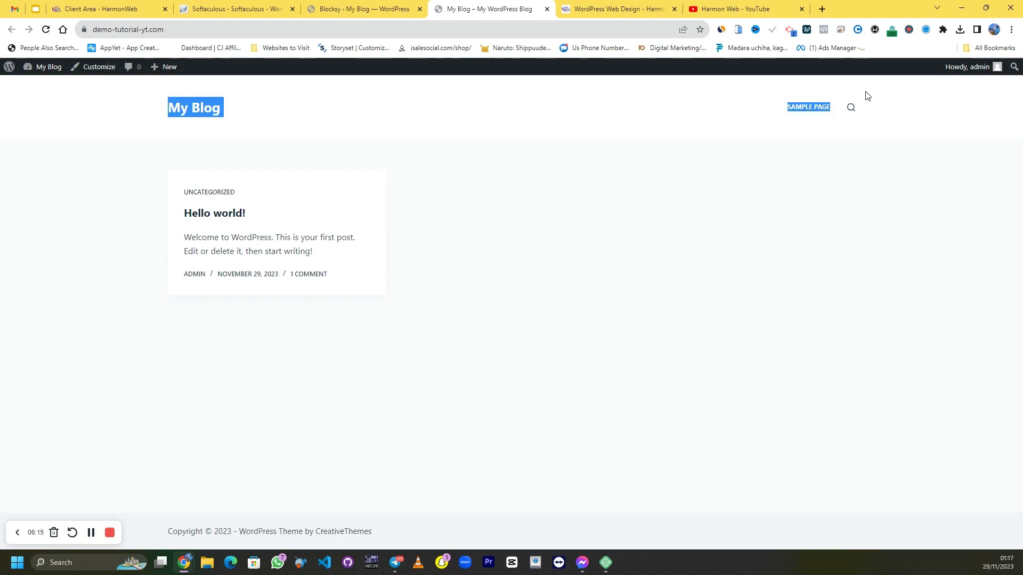
click(379, 7)
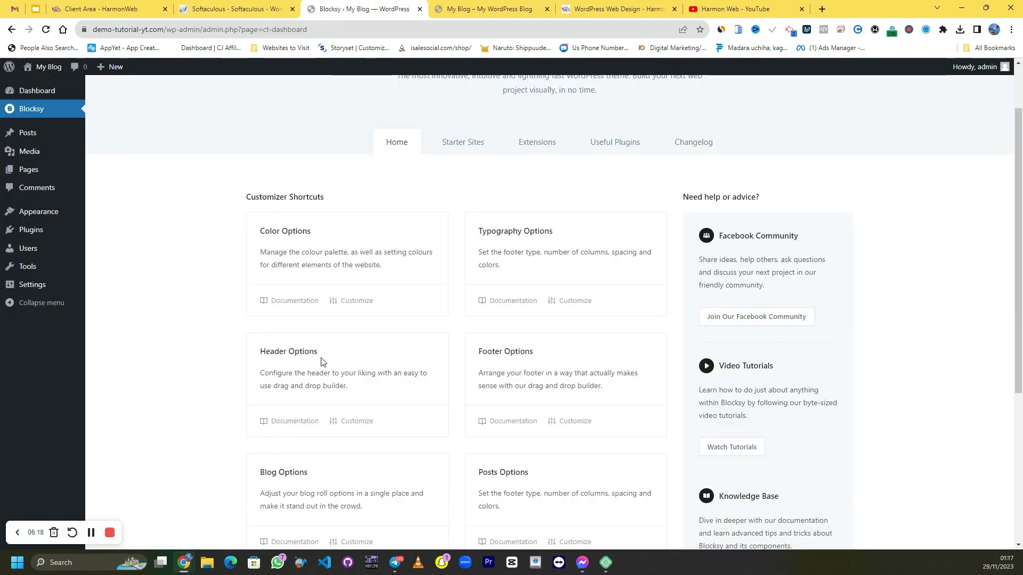
Step: Look through the remaining customizer shortcuts down to the page and sidebar options
scroll(360, 446, down, 4)
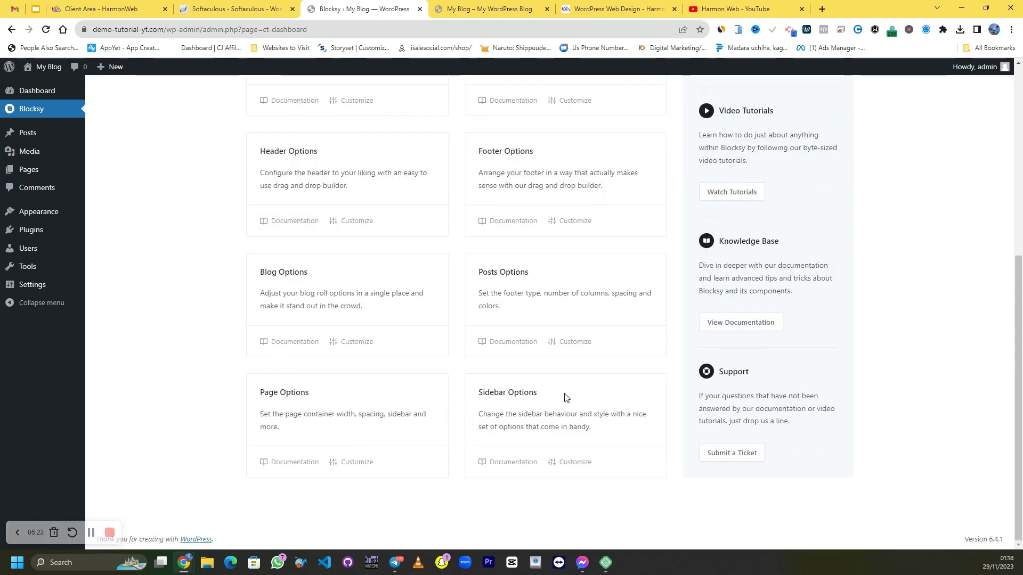
scroll(566, 398, up, 3)
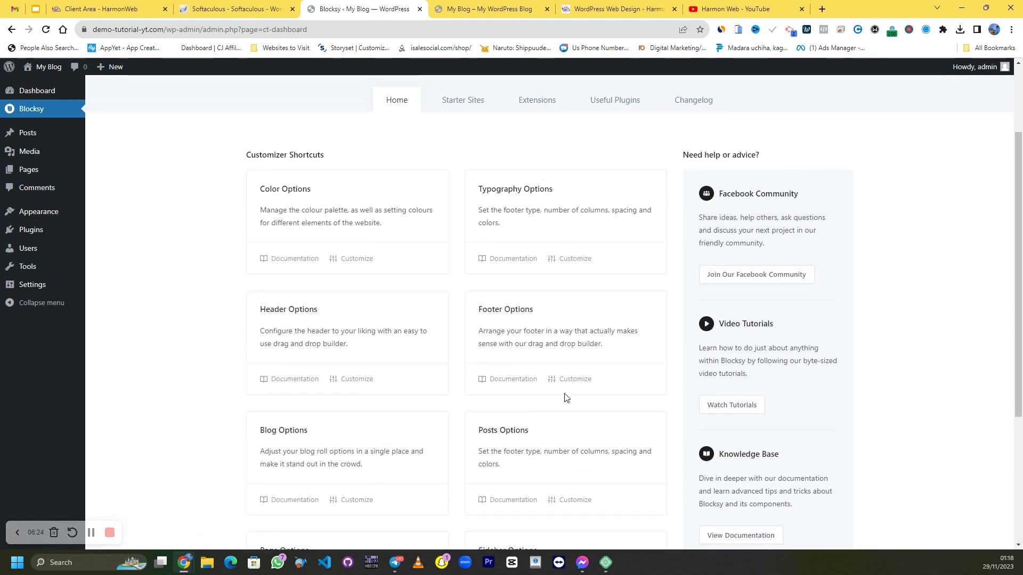
scroll(586, 388, up, 2)
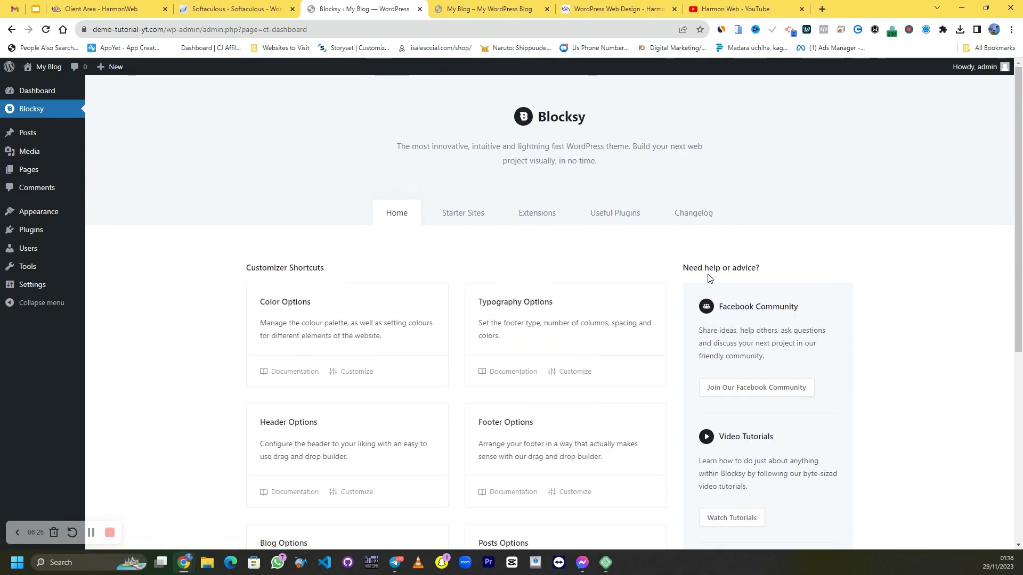
Step: Mark the Starter Sites section with a red arrow on a screen capture of the Blocksy page and discard it
key(Print)
drag(311, 135, 781, 271)
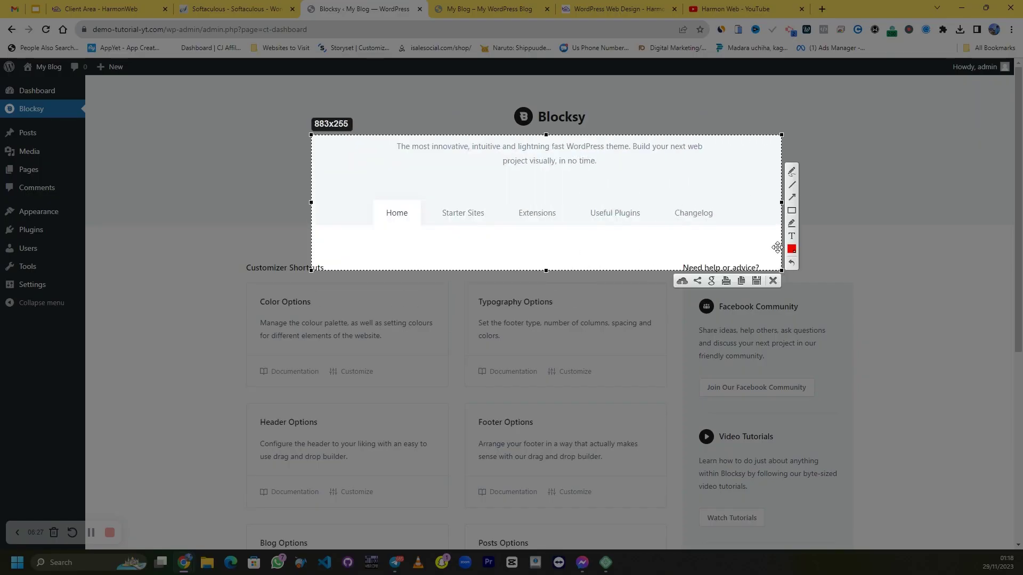
click(792, 197)
drag(549, 181, 480, 204)
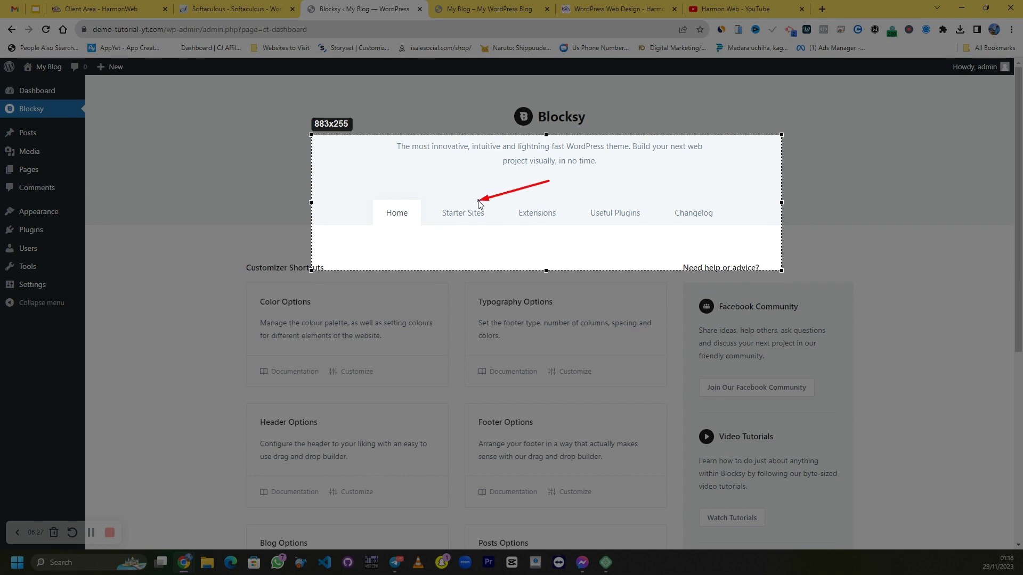
click(772, 280)
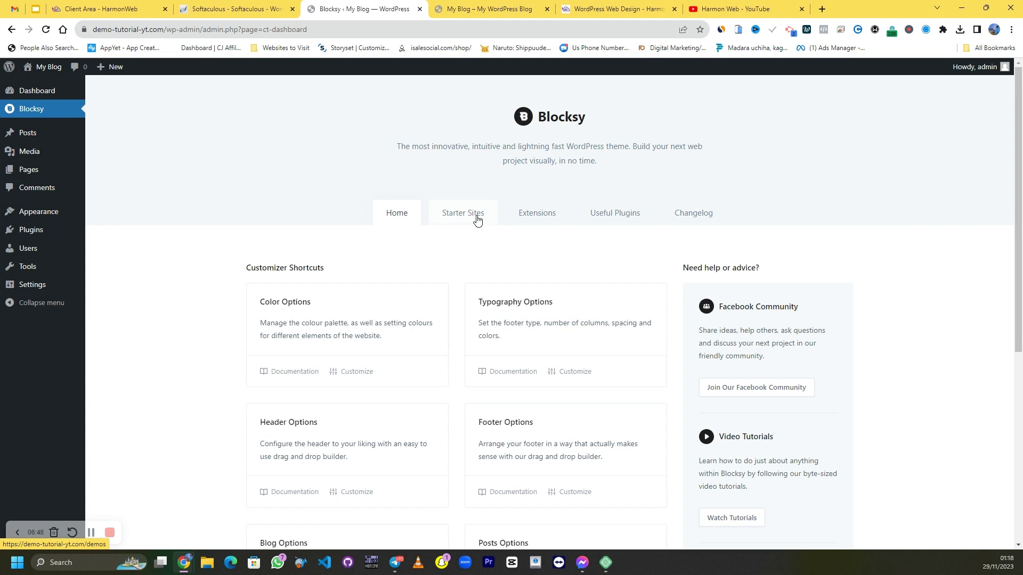
Step: Open the Starter Sites section of Blocksy
click(478, 218)
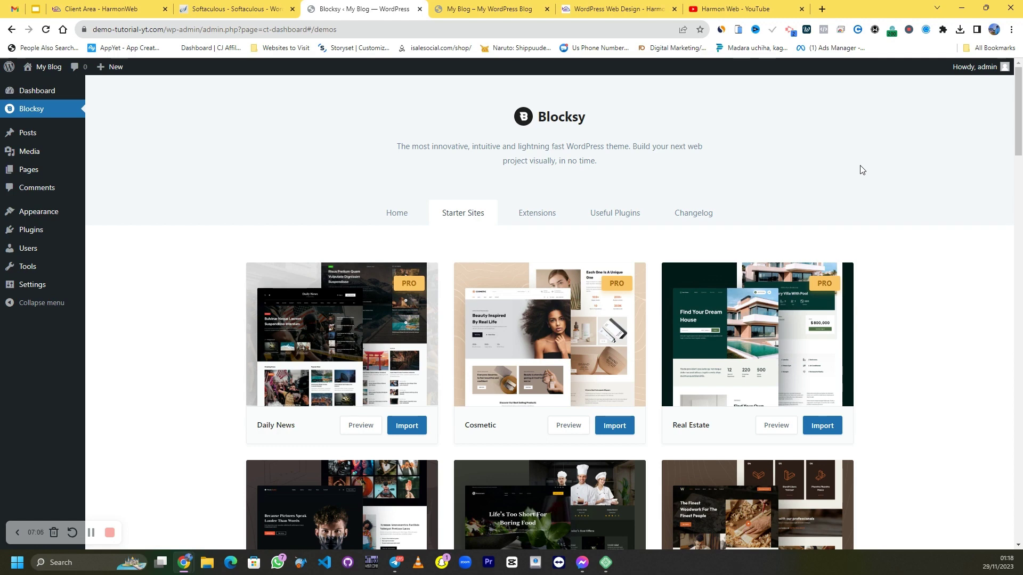
Step: Capture the first row of starter sites and point red arrows at the PRO badges of Real Estate, Cosmetic and Daily News
key(Print)
drag(168, 165, 920, 459)
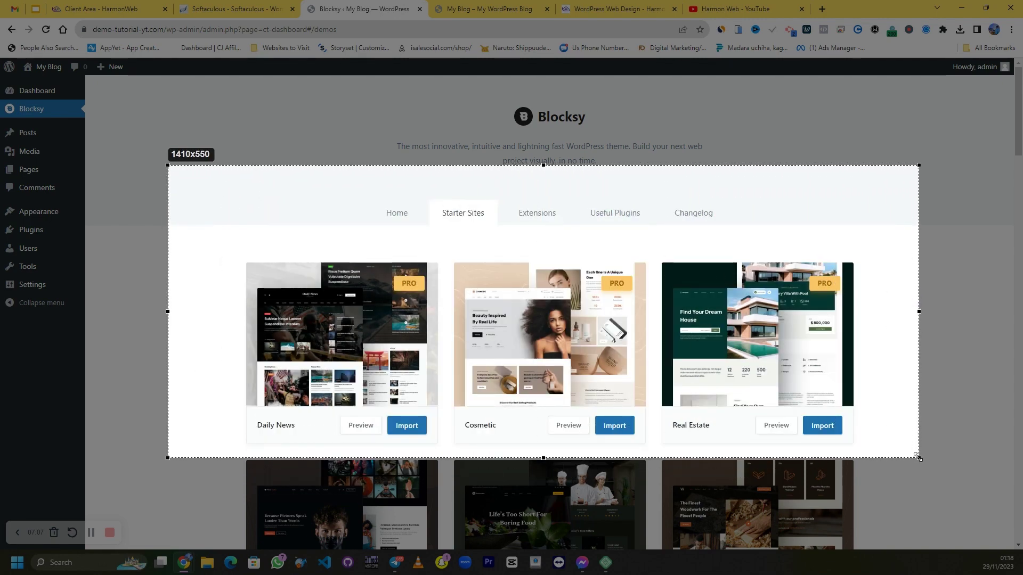
drag(918, 457, 917, 456)
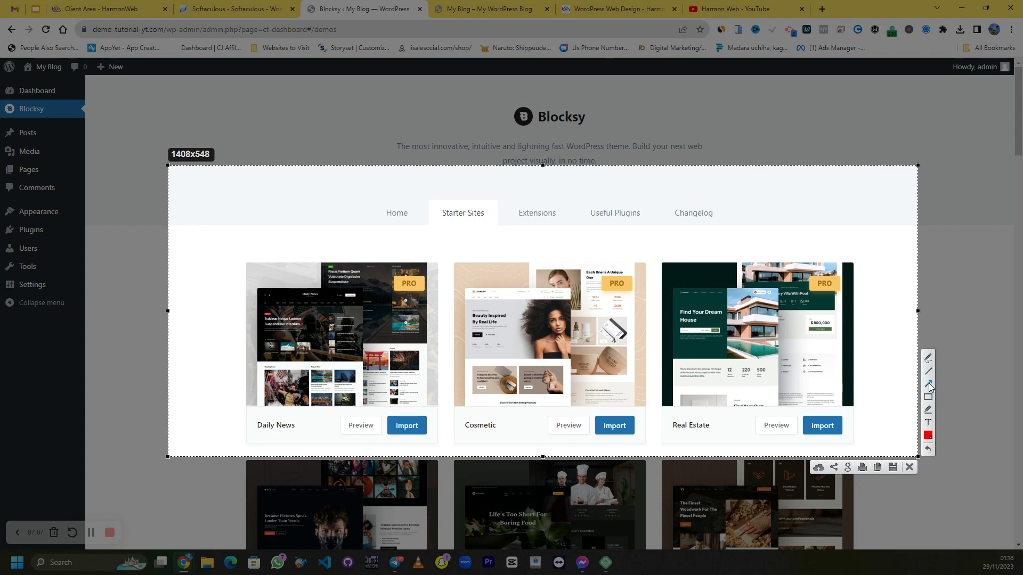
click(928, 383)
drag(878, 185, 833, 276)
drag(622, 233, 618, 271)
drag(433, 230, 412, 273)
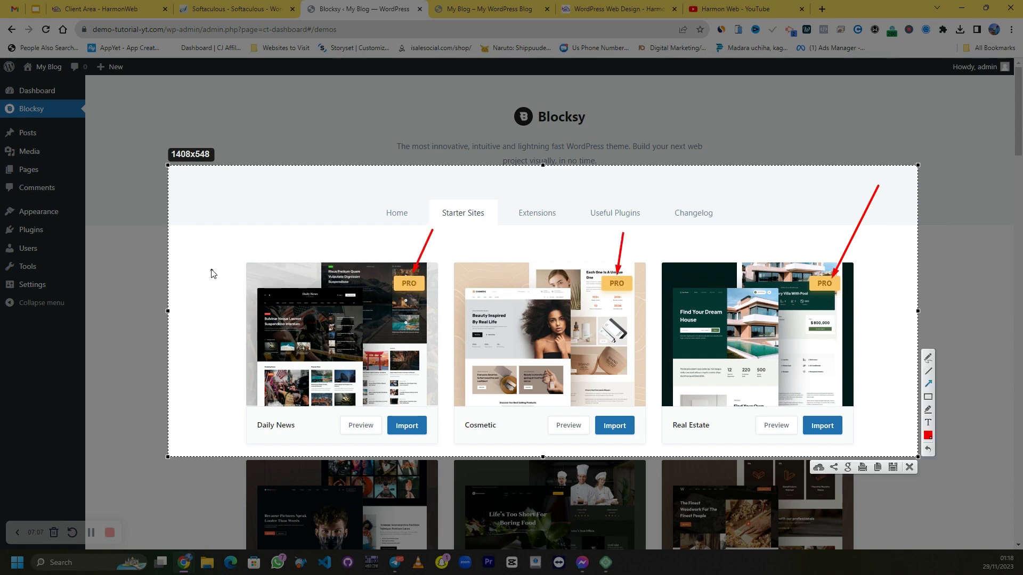
Step: Add four more red arrows to the capture, pointing at the Daily News, Cosmetic and Real Estate preview images
drag(206, 243, 265, 294)
drag(362, 255, 397, 277)
drag(477, 256, 506, 290)
drag(811, 215, 773, 269)
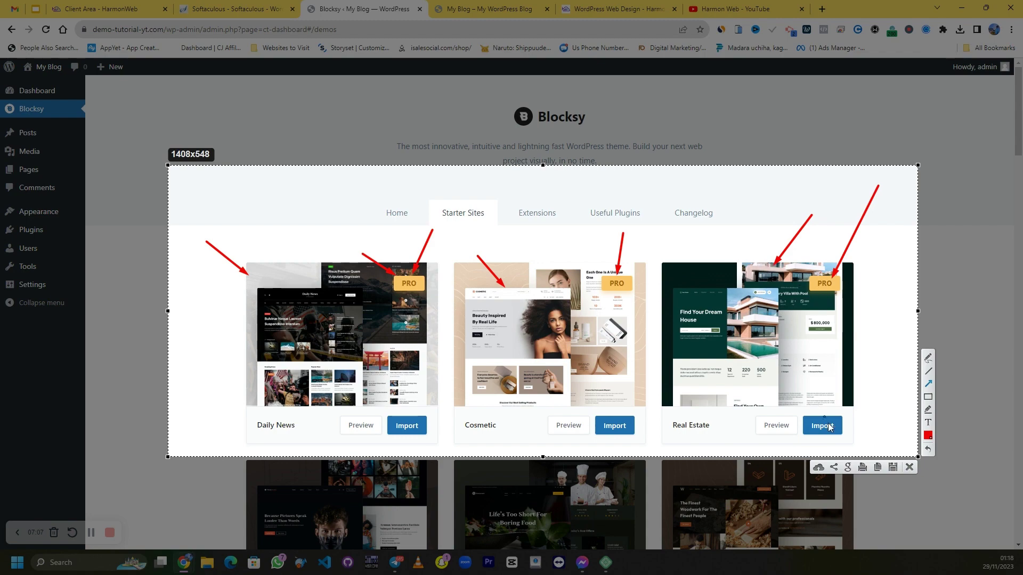
Step: Discard the annotated capture and browse the remaining Blocksy starter sites for one without a PRO badge
click(909, 468)
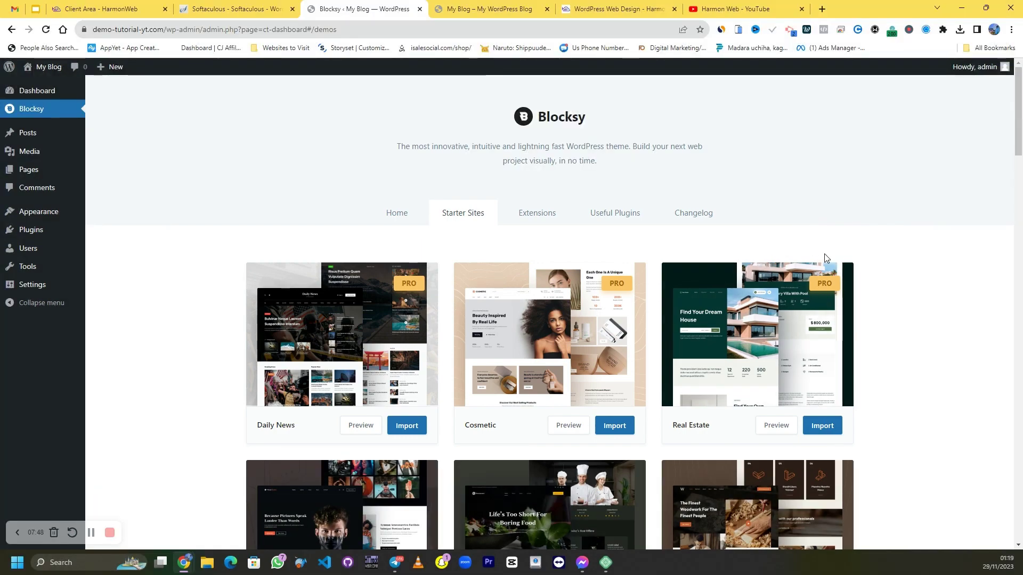
scroll(880, 201, down, 12)
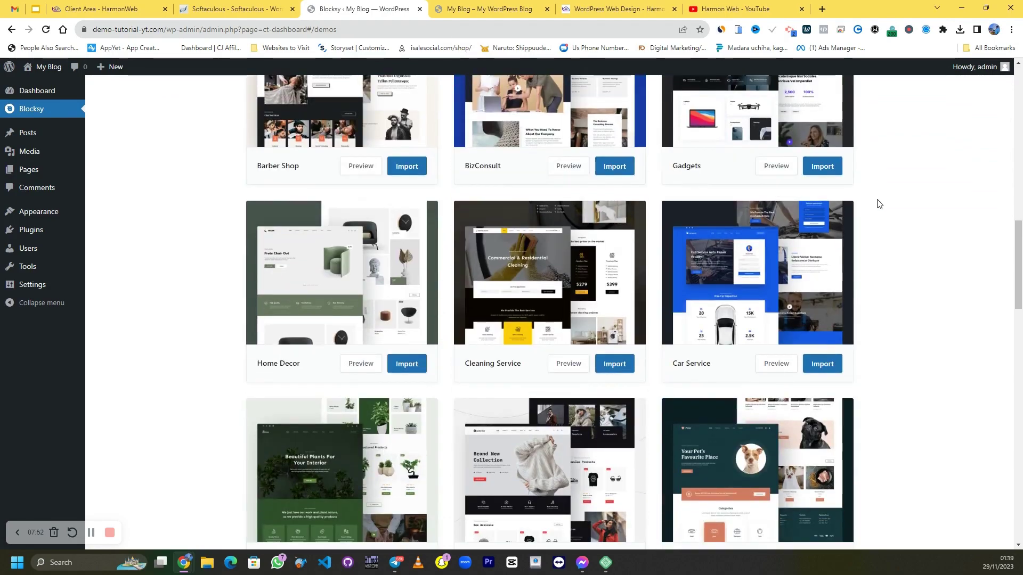
scroll(879, 204, down, 10)
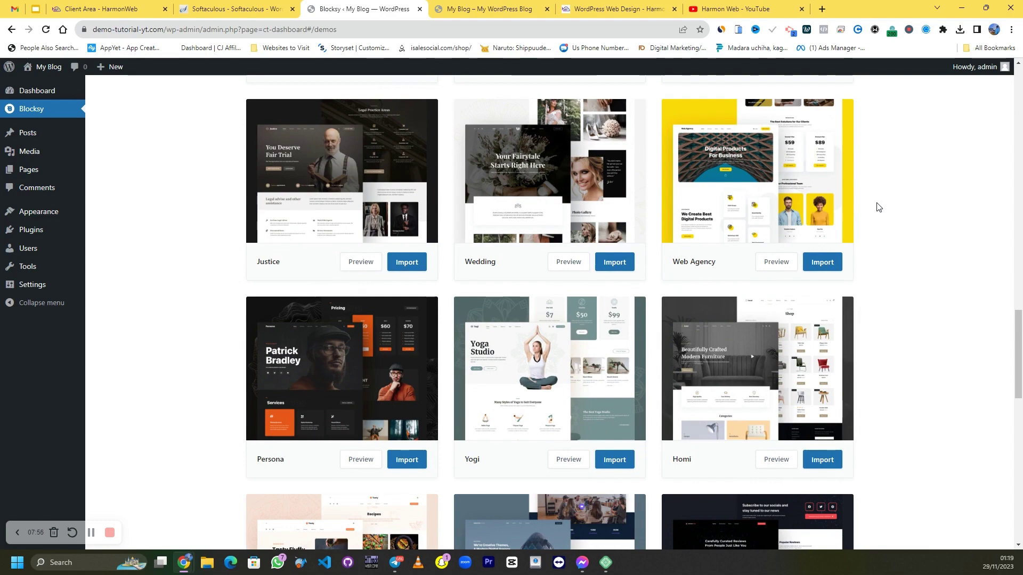
scroll(879, 207, down, 5)
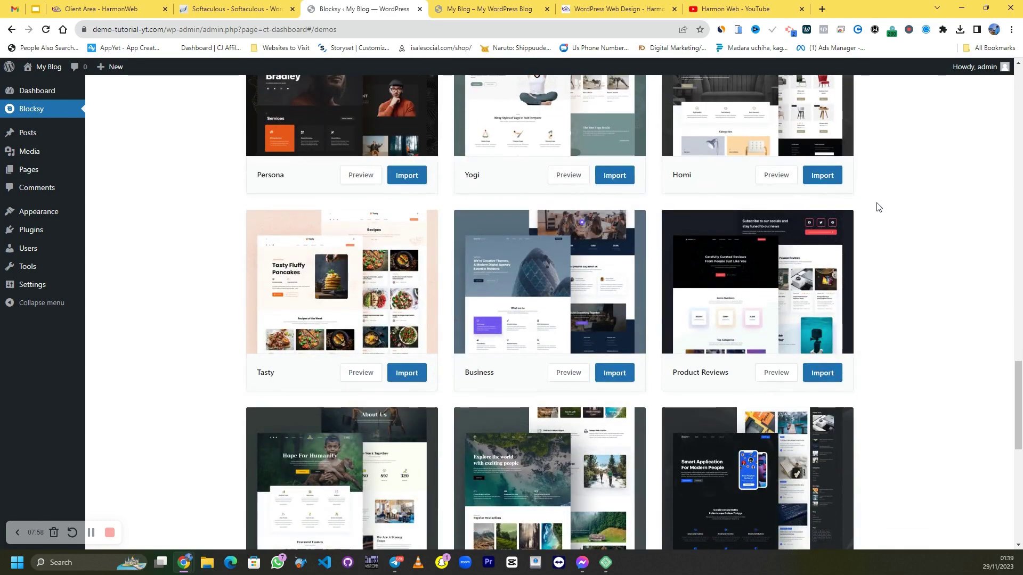
scroll(879, 207, down, 5)
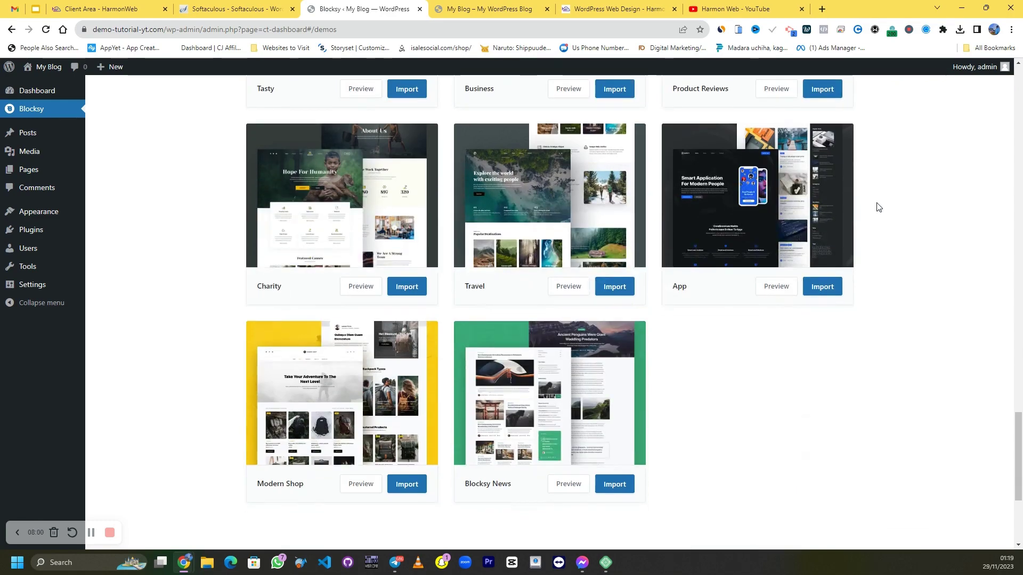
scroll(879, 207, up, 4)
scroll(878, 207, up, 10)
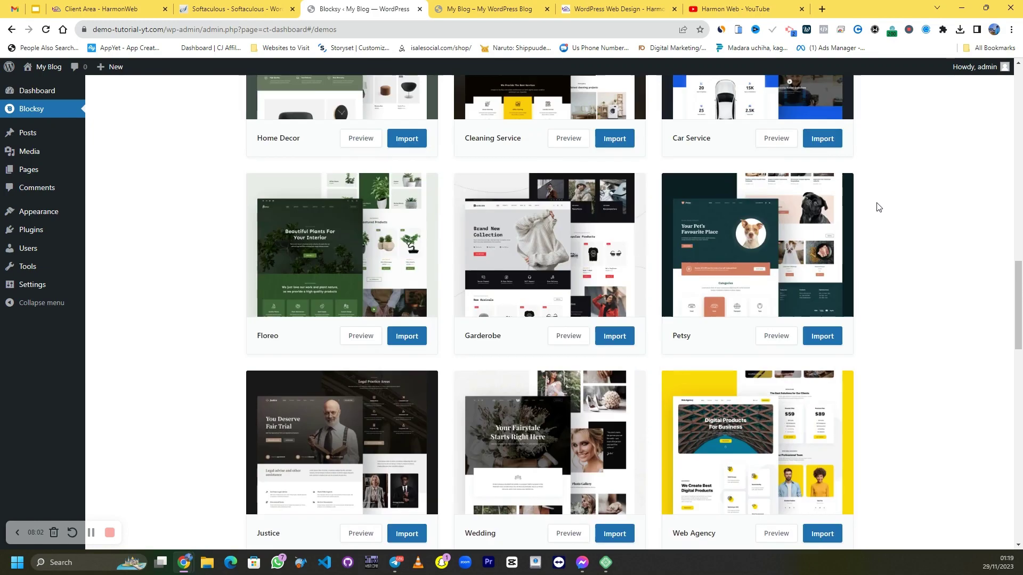
scroll(878, 207, down, 4)
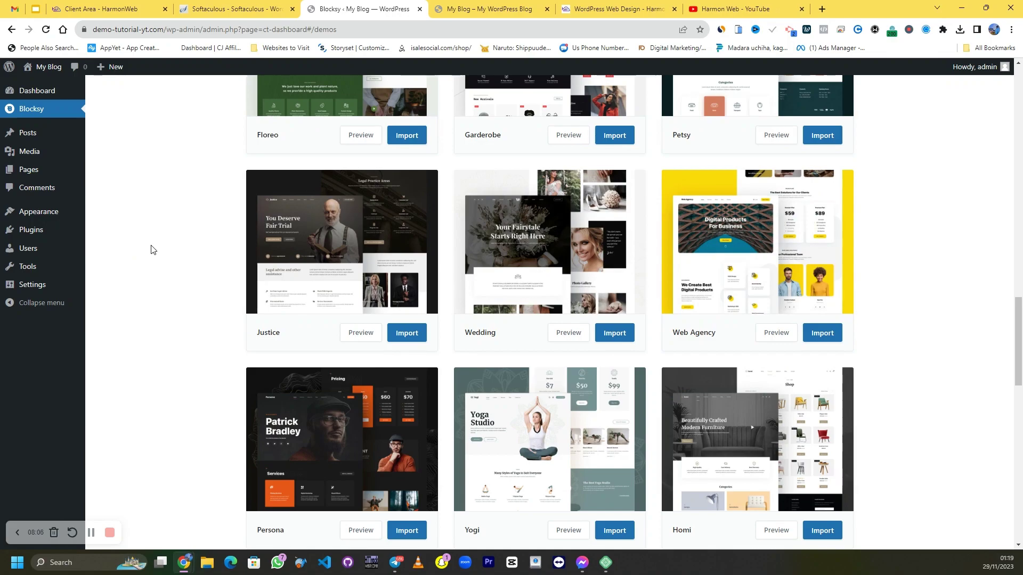
Step: Mark the Justice starter site with a red arrow on a screen capture of its surrounding rows and discard the capture
key(Print)
drag(118, 136, 896, 553)
click(911, 481)
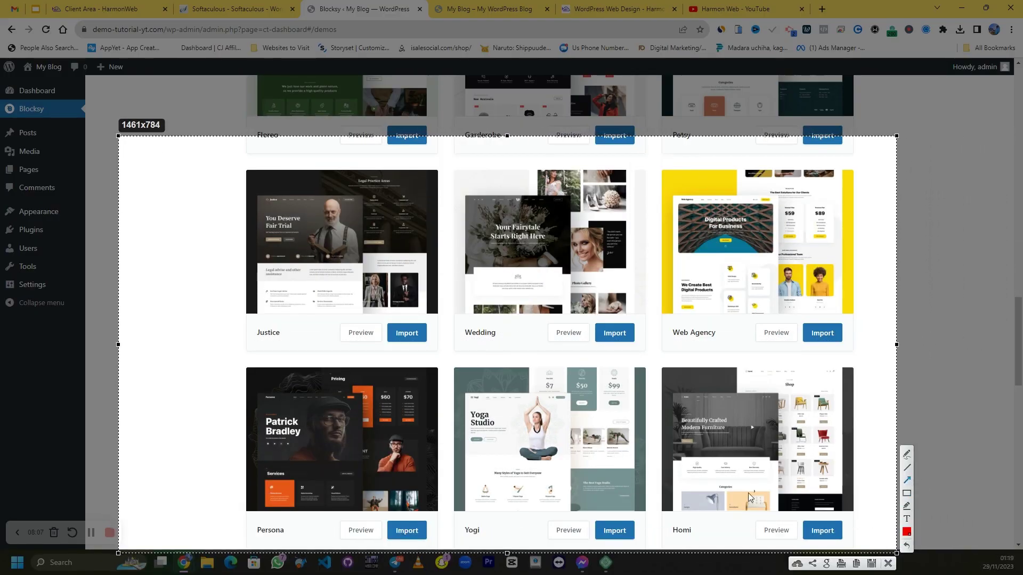
drag(693, 528, 291, 335)
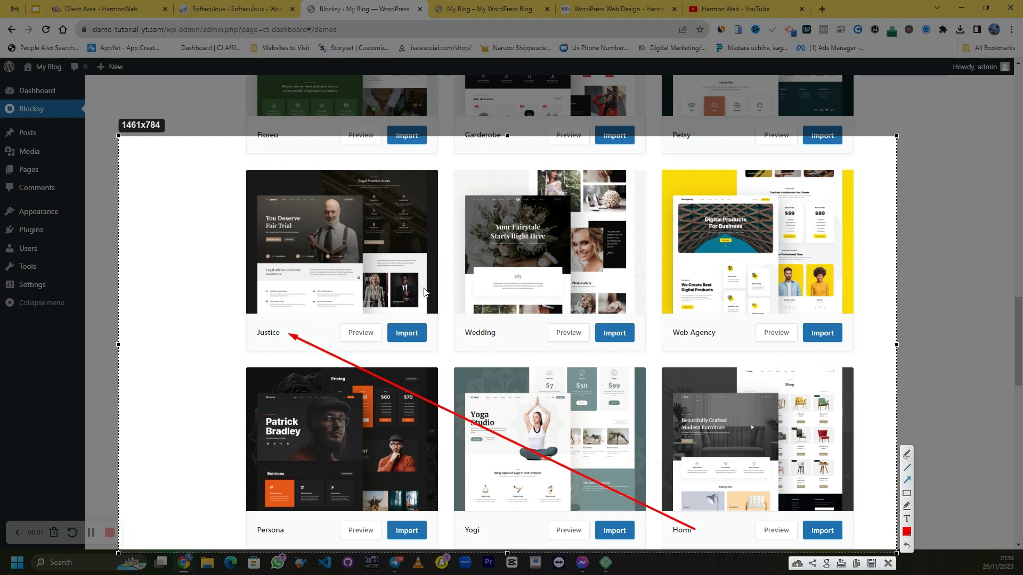
click(888, 563)
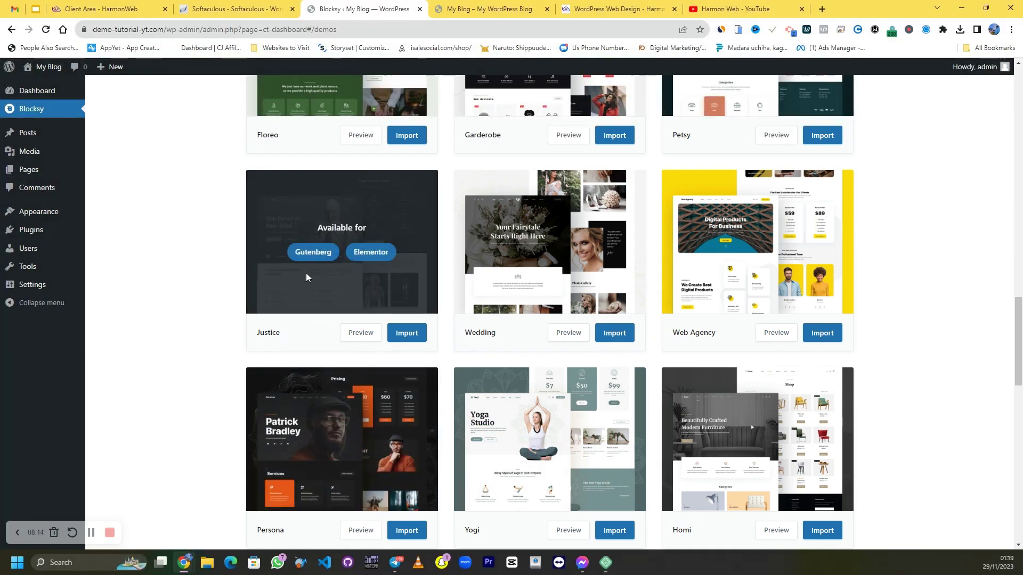
Step: Start importing the Justice starter site and continue past the Install Child Theme page
click(405, 334)
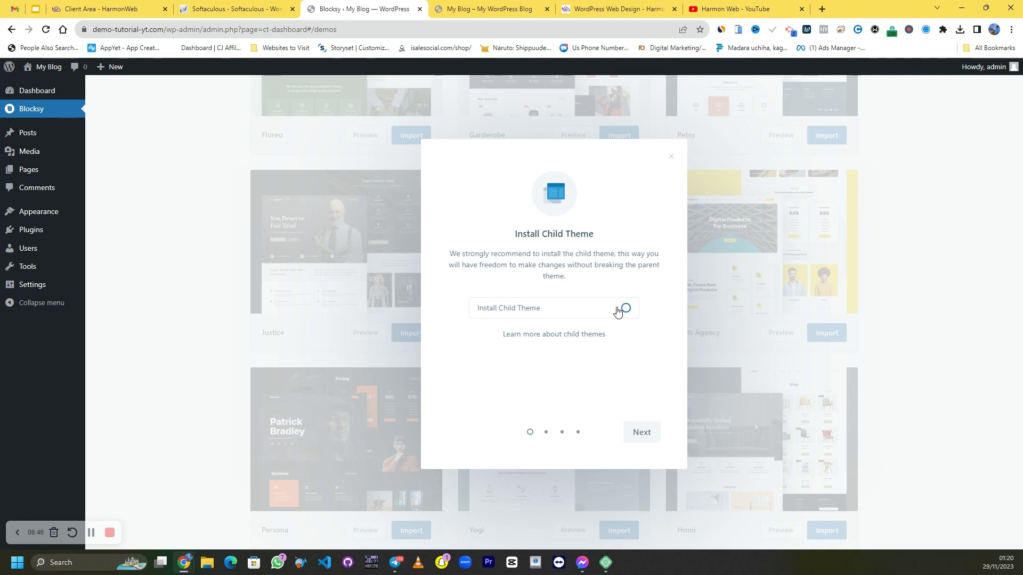
click(561, 315)
click(583, 307)
click(640, 438)
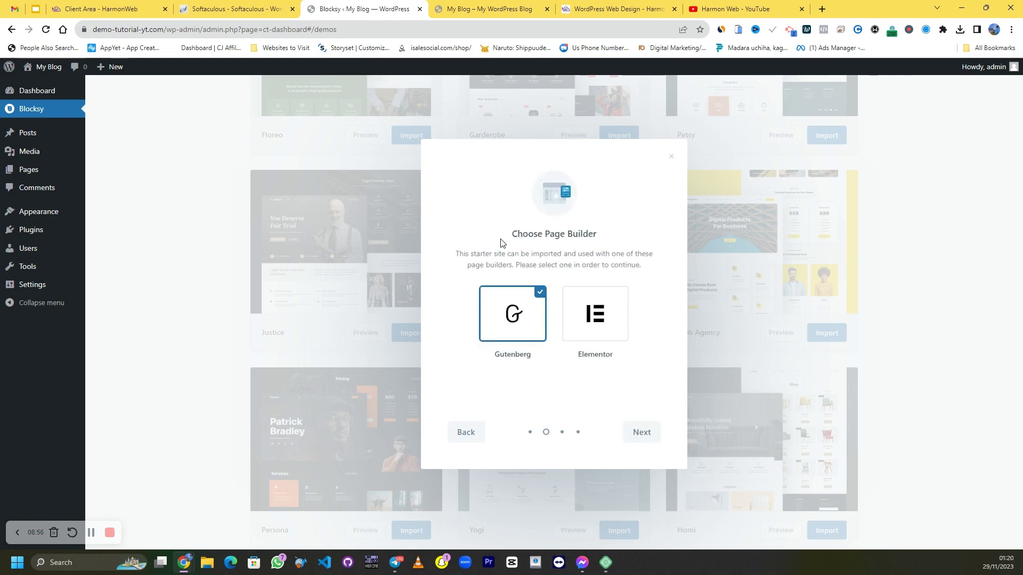
Step: Choose Elementor as the page builder for the Justice starter site and continue
drag(508, 242, 605, 233)
click(608, 228)
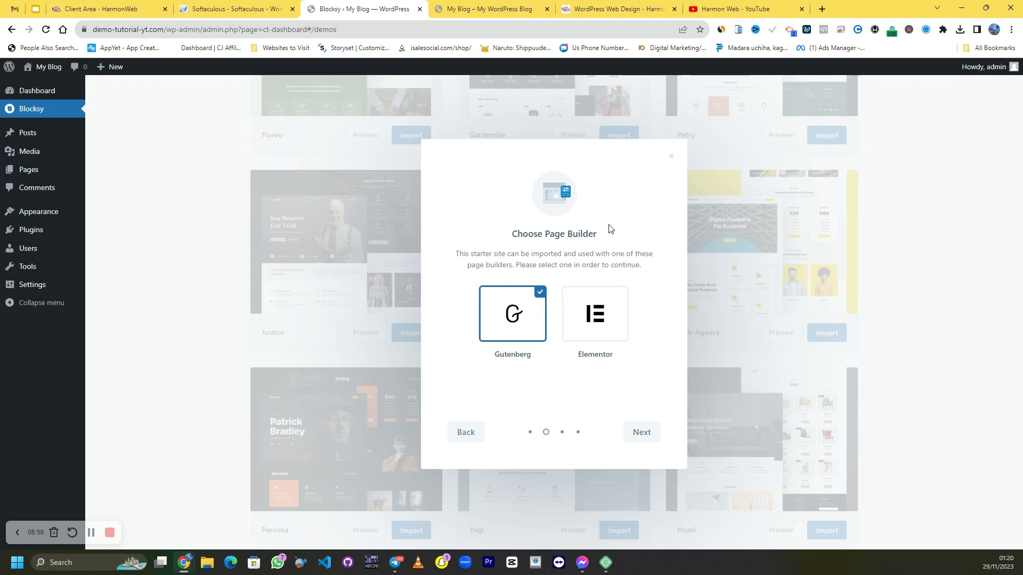
click(599, 308)
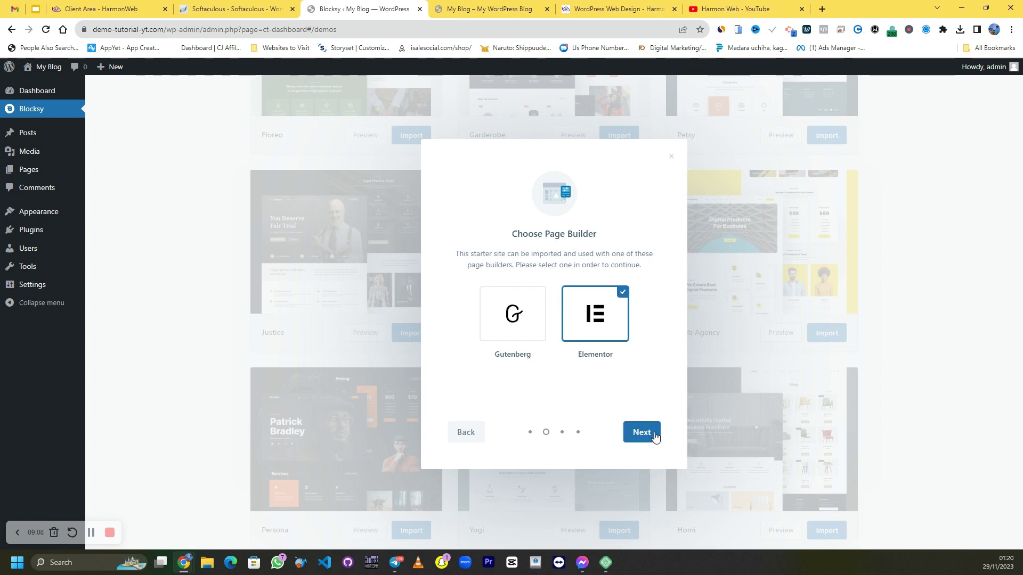
click(654, 436)
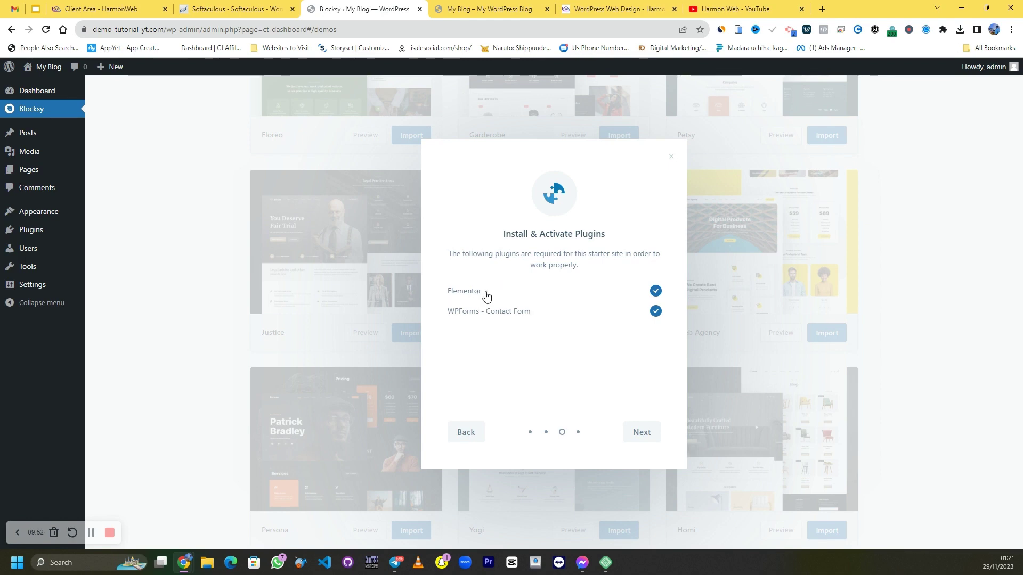
Step: Install the starter site with the Elementor and WPForms plugins, options, widgets, content and Clean Install selected
click(637, 432)
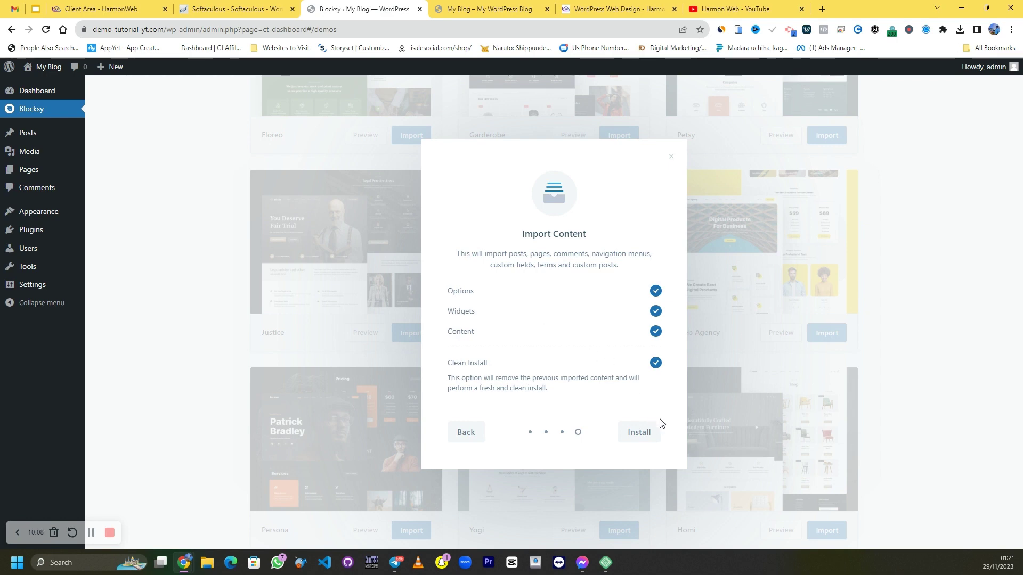
click(632, 435)
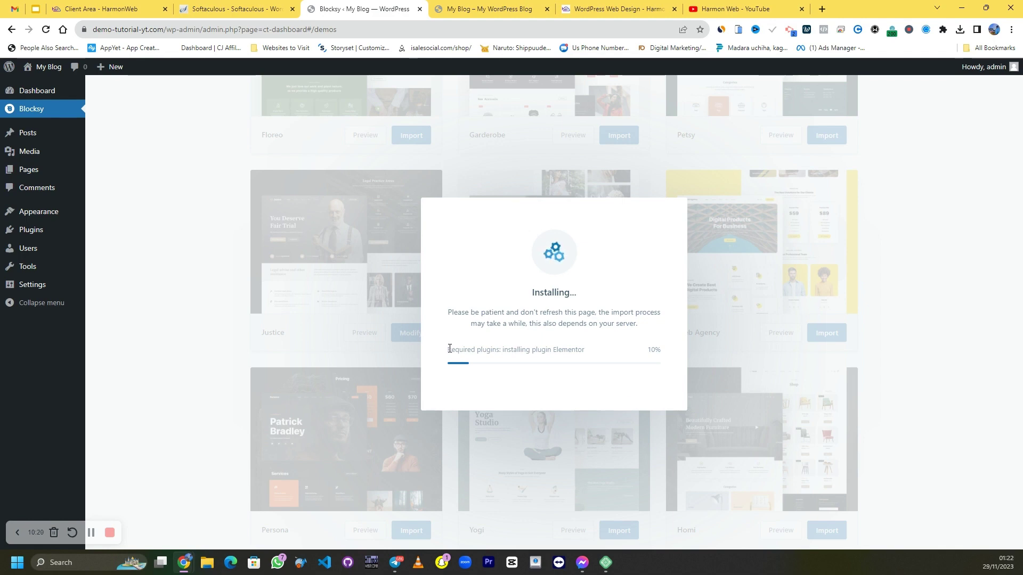
drag(450, 349, 600, 353)
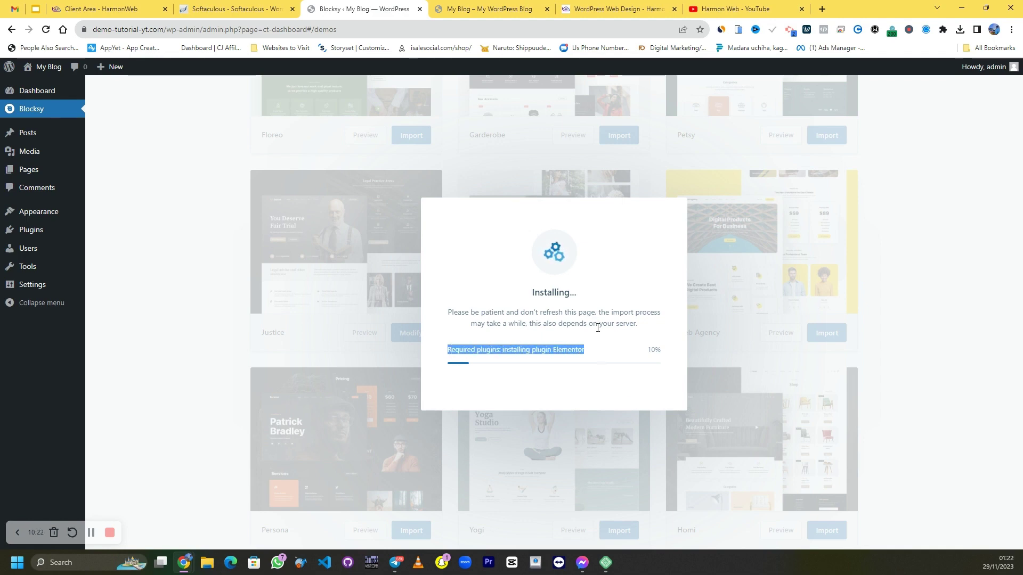
click(598, 327)
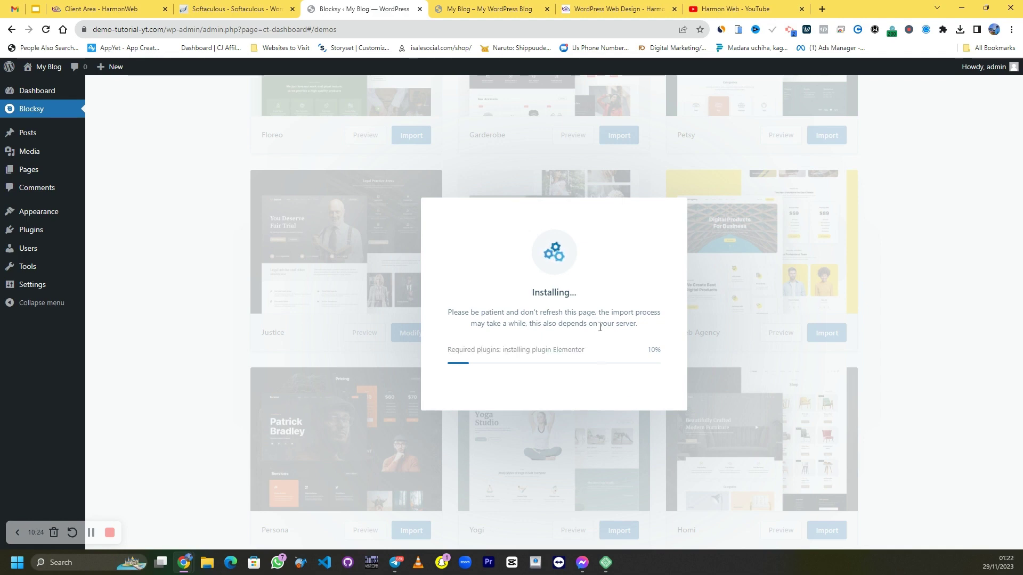
Step: Reload the live blog's home page during the import and compare it with the Blocksy import dialog
click(452, 9)
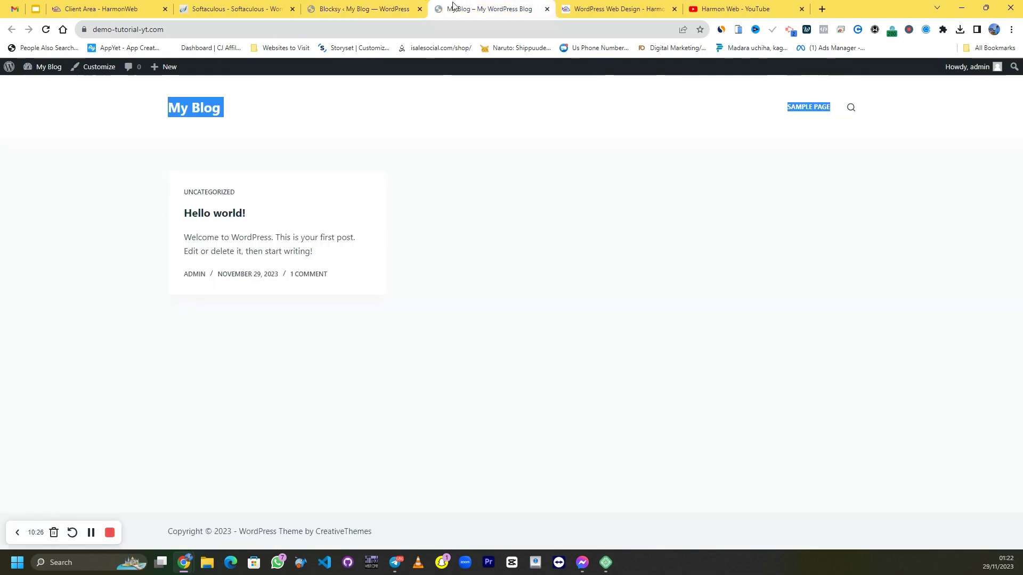
right_click(487, 278)
click(543, 310)
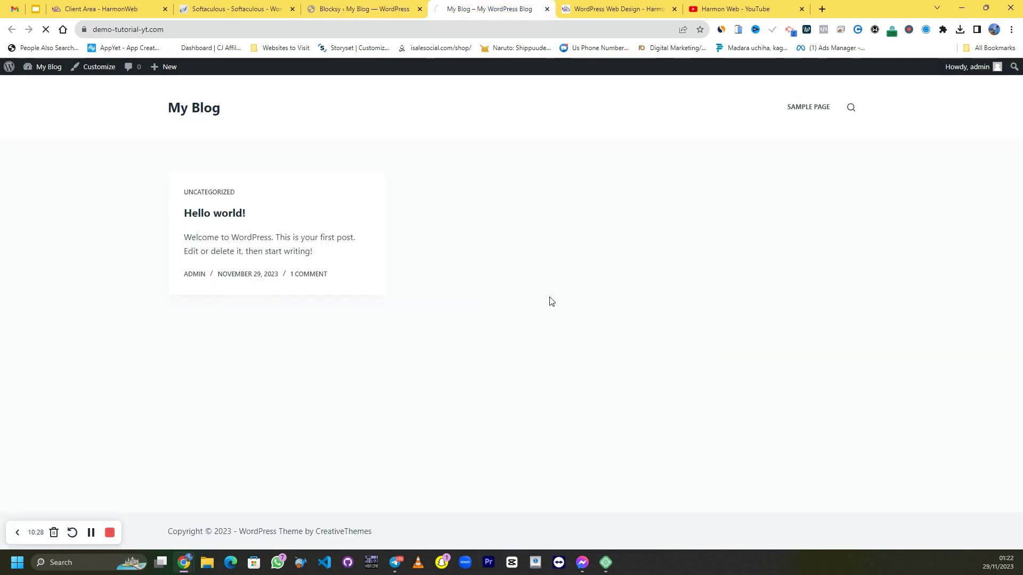
click(378, 2)
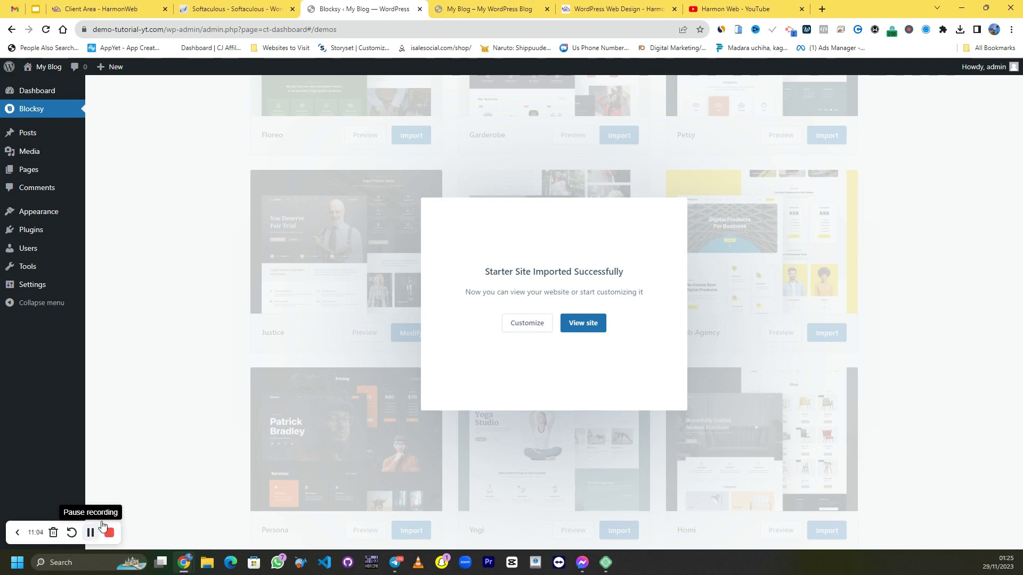
click(489, 8)
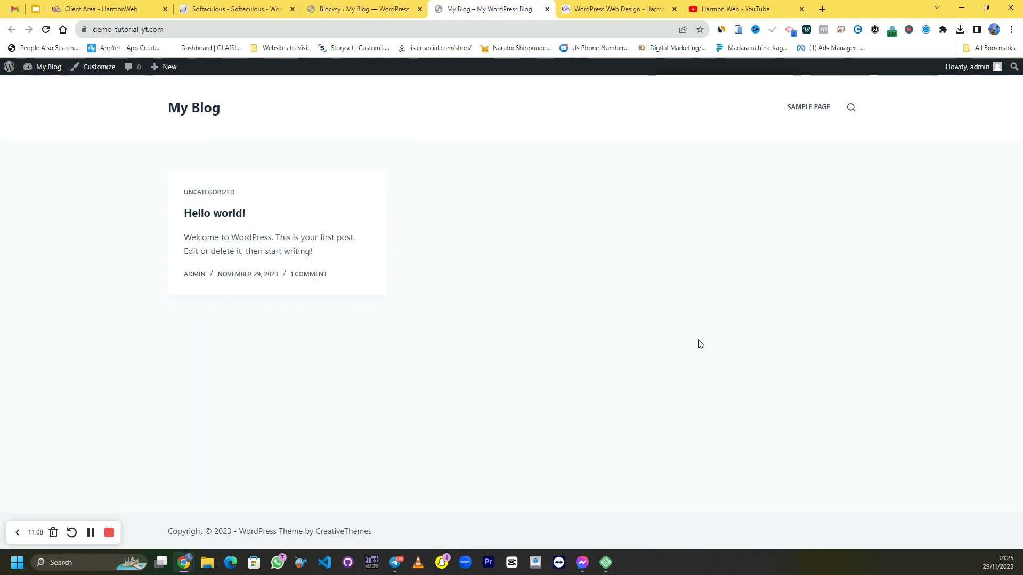
click(372, 6)
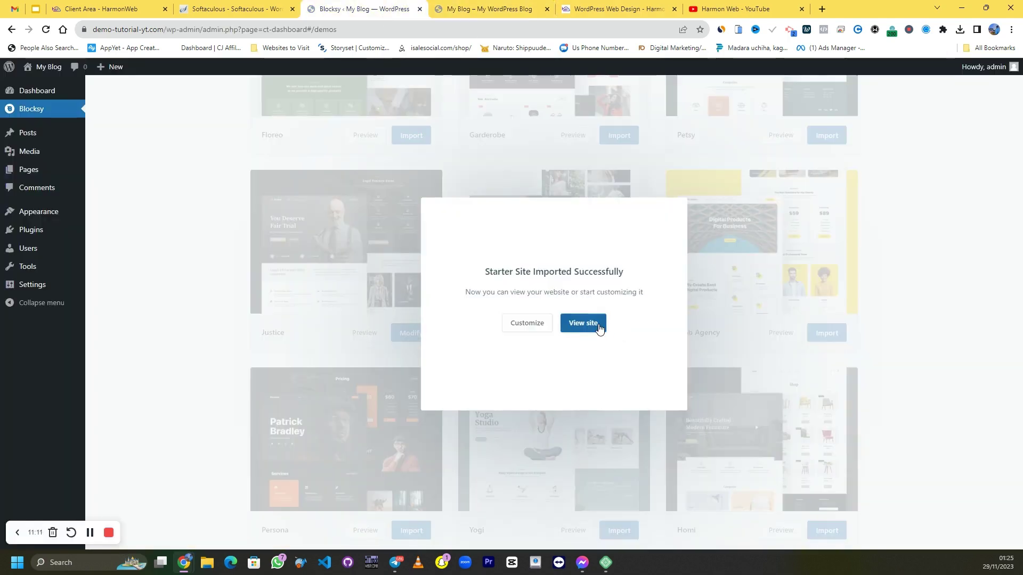
Step: View the imported site and examine its home page sections down to the consultation form
click(584, 323)
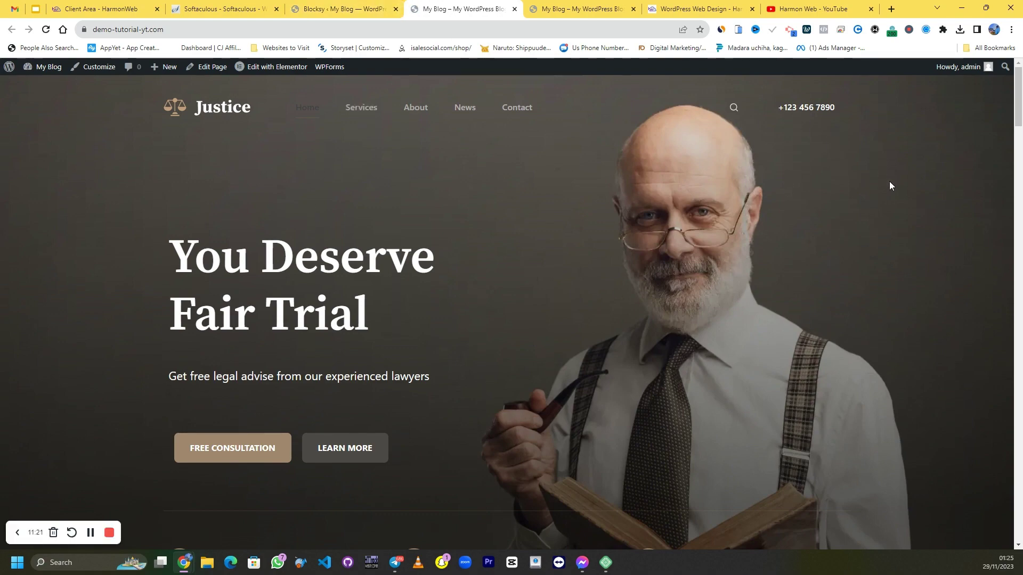
scroll(885, 181, down, 20)
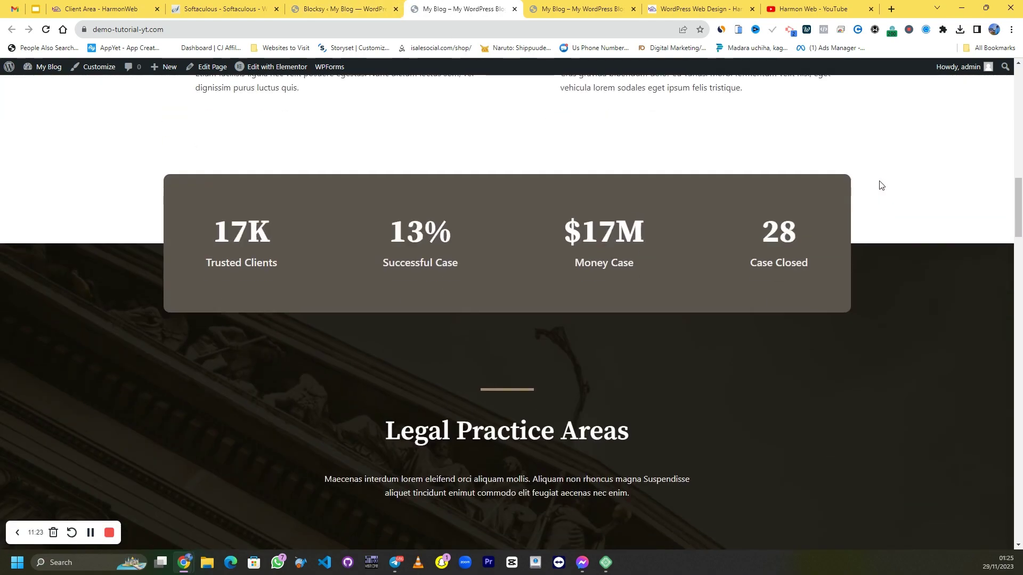
scroll(872, 179, down, 12)
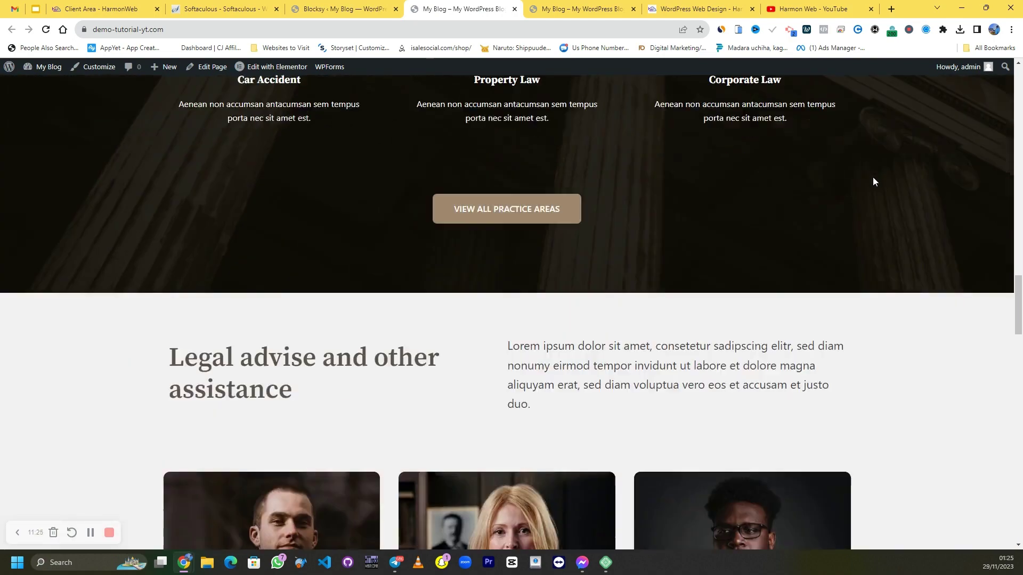
scroll(871, 181, down, 6)
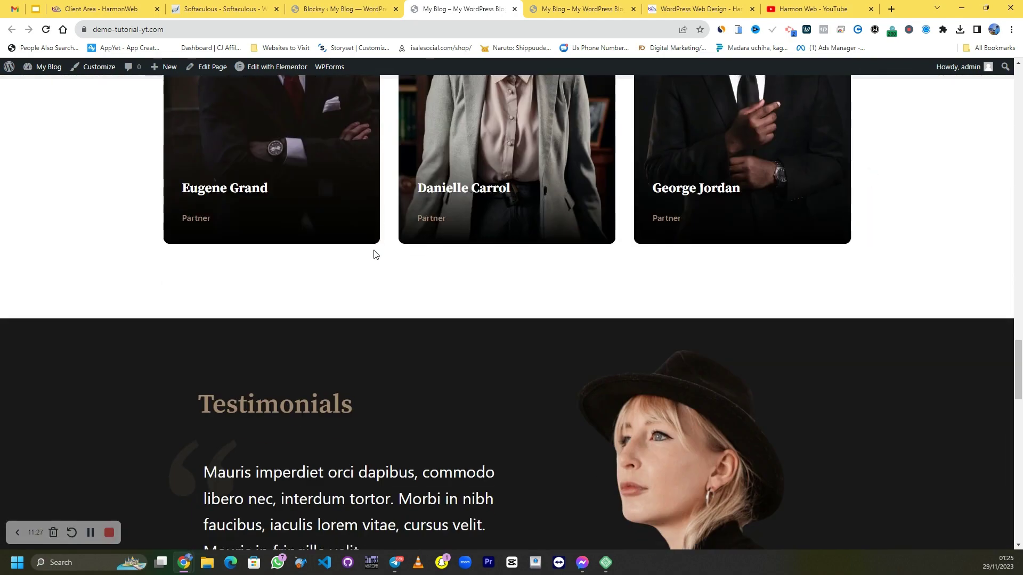
scroll(573, 243, down, 5)
scroll(573, 242, down, 9)
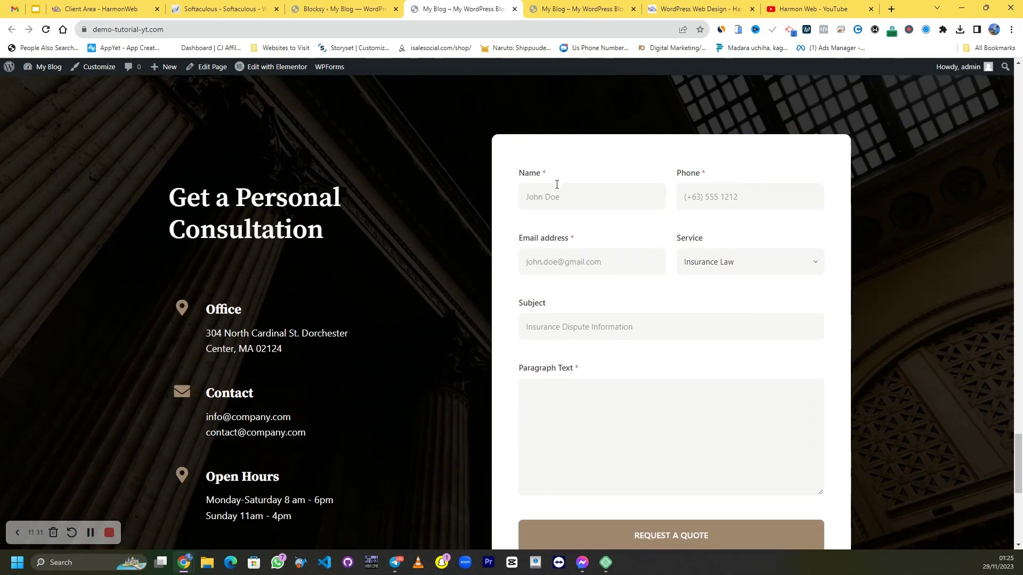
Step: Check the consultation form's Service options and the footer, and compare the imported home page with the other open blog page
click(702, 264)
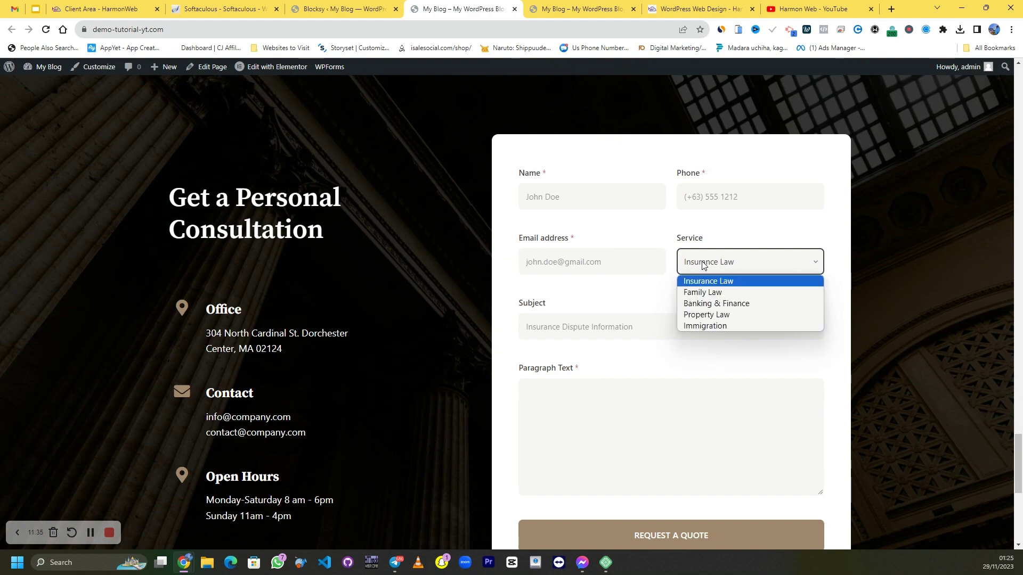
click(702, 265)
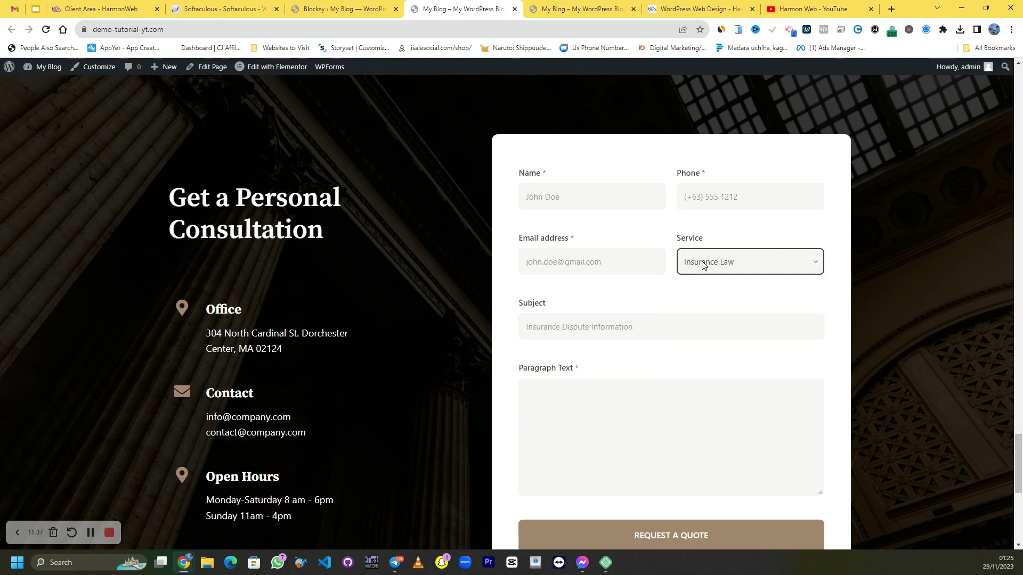
scroll(702, 265, down, 7)
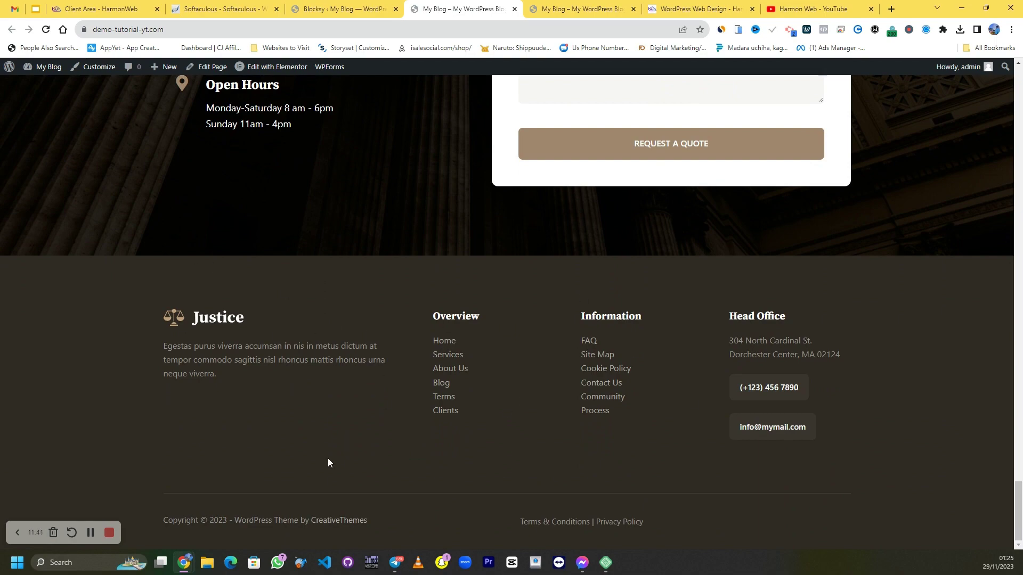
scroll(703, 291, up, 20)
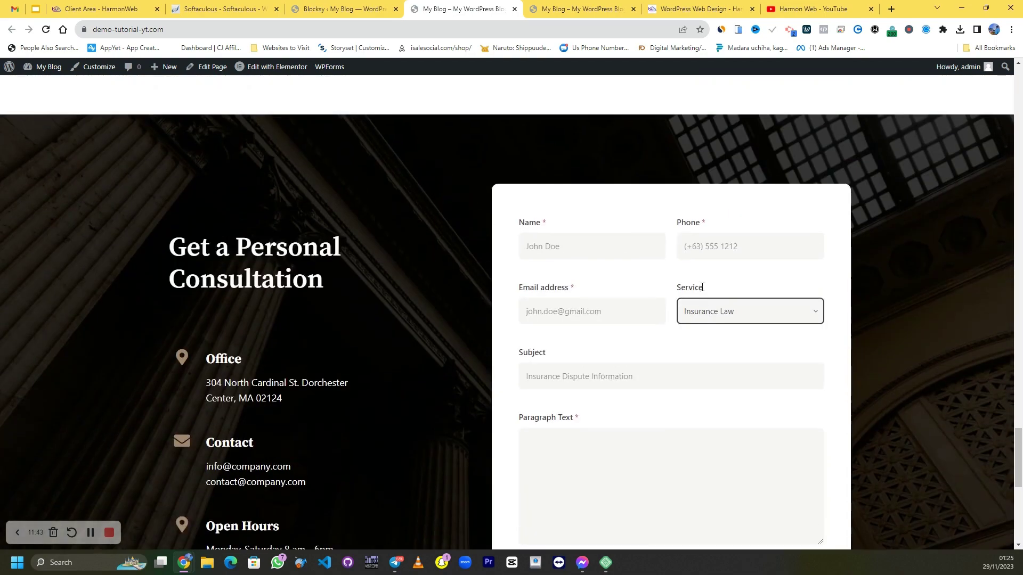
scroll(701, 291, up, 5)
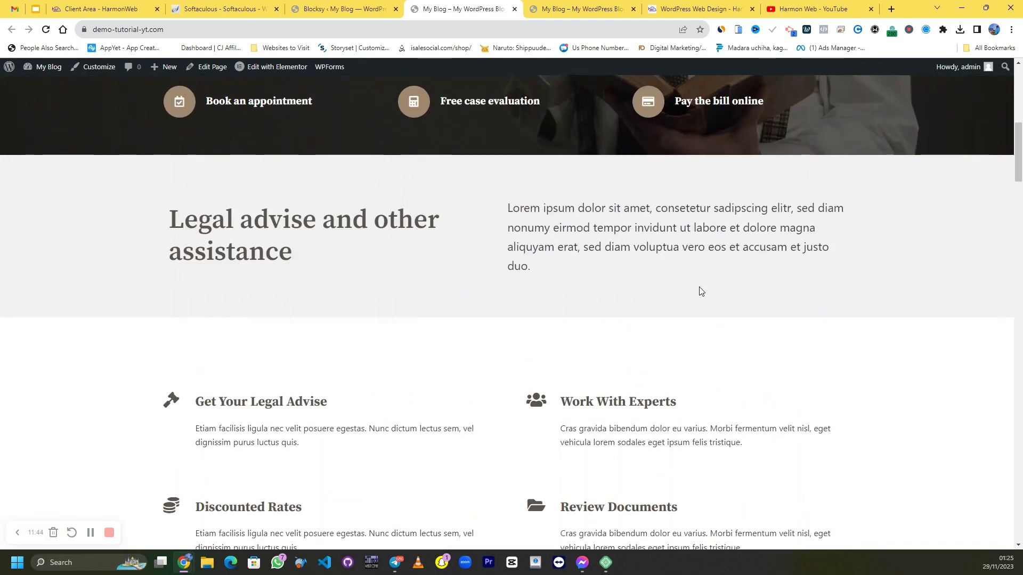
click(583, 9)
click(463, 9)
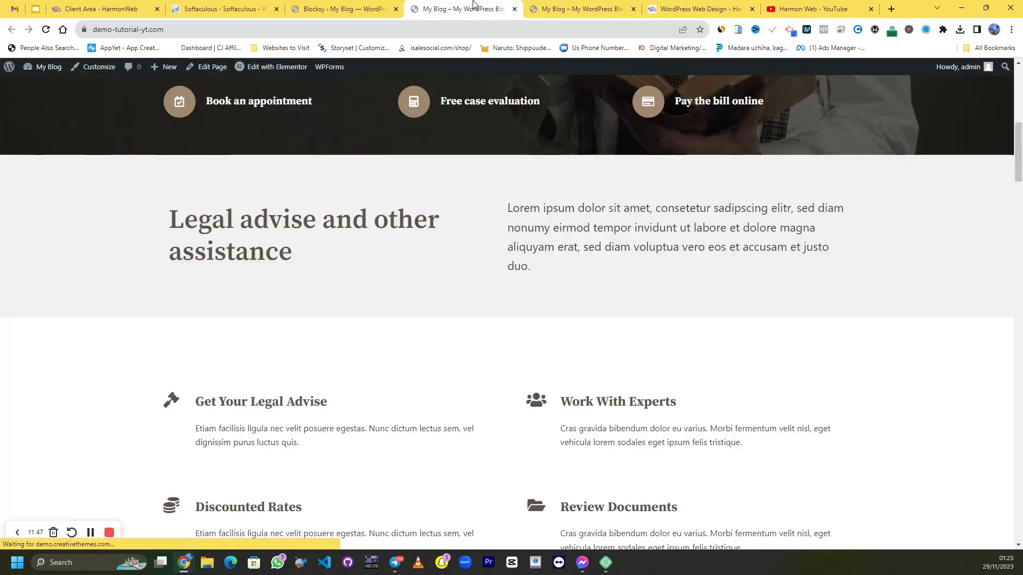
Step: Close the duplicate blog page and open the imported starter site in the customizer from the Blocksy import dialog
scroll(612, 369, up, 10)
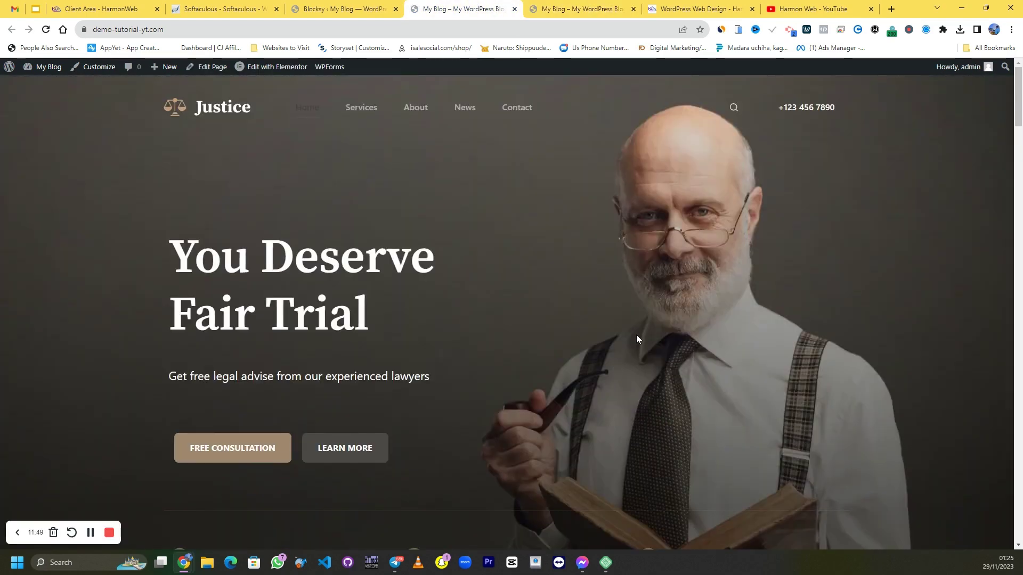
middle_click(580, 11)
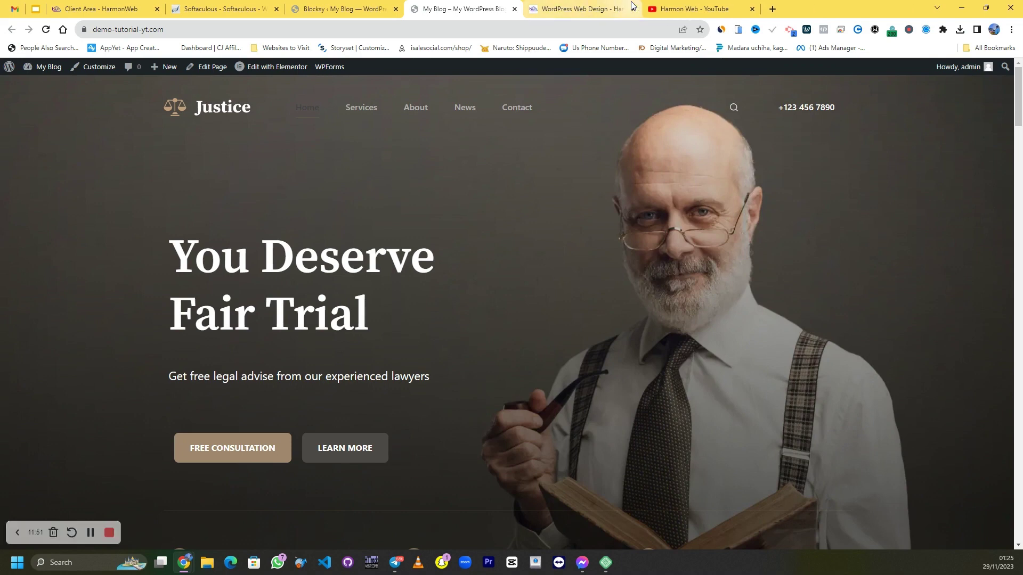
key(ctrl+Page_Up)
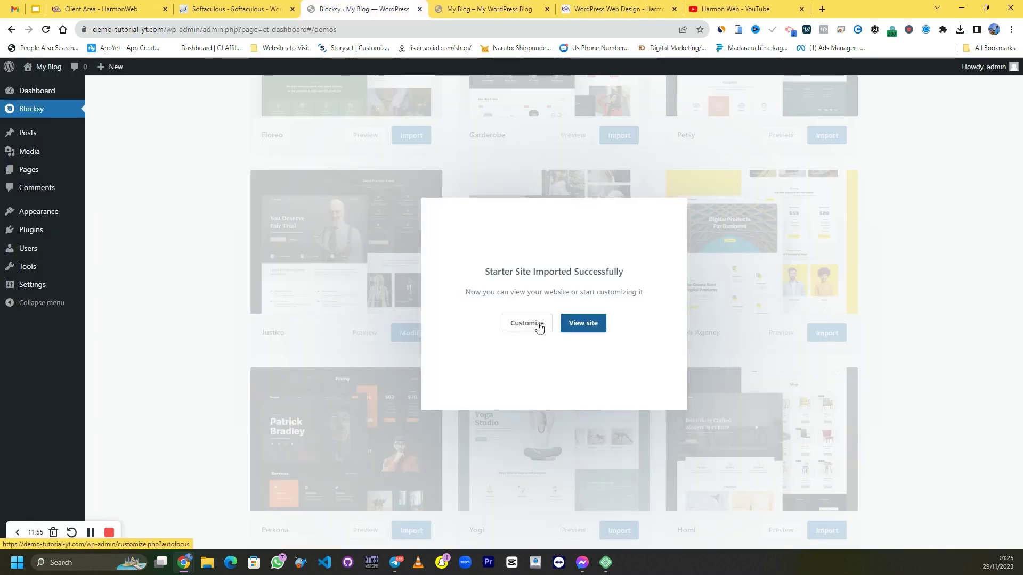
click(540, 326)
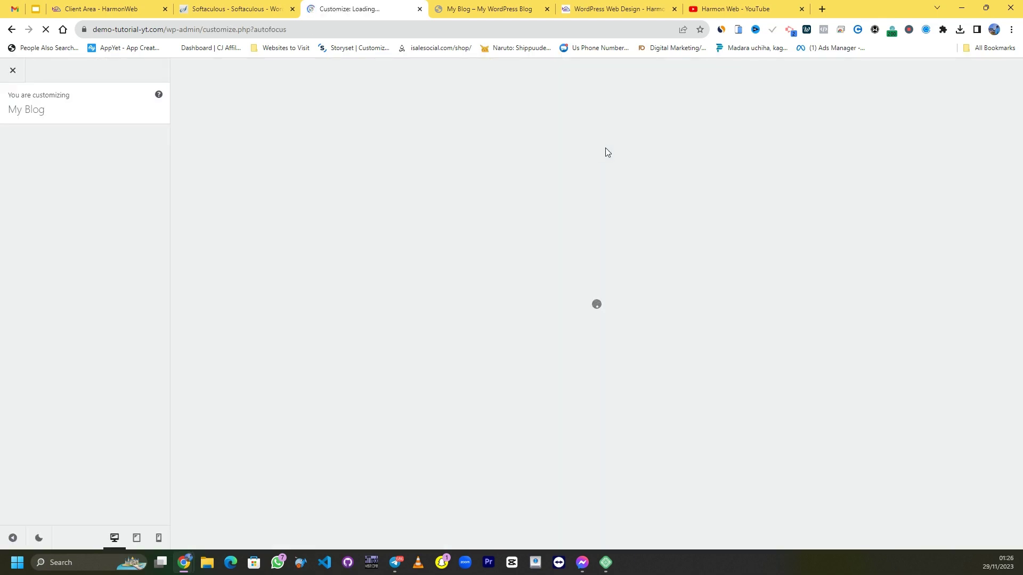
Step: Compare the live Justice home page with its preview in the customizer
click(478, 7)
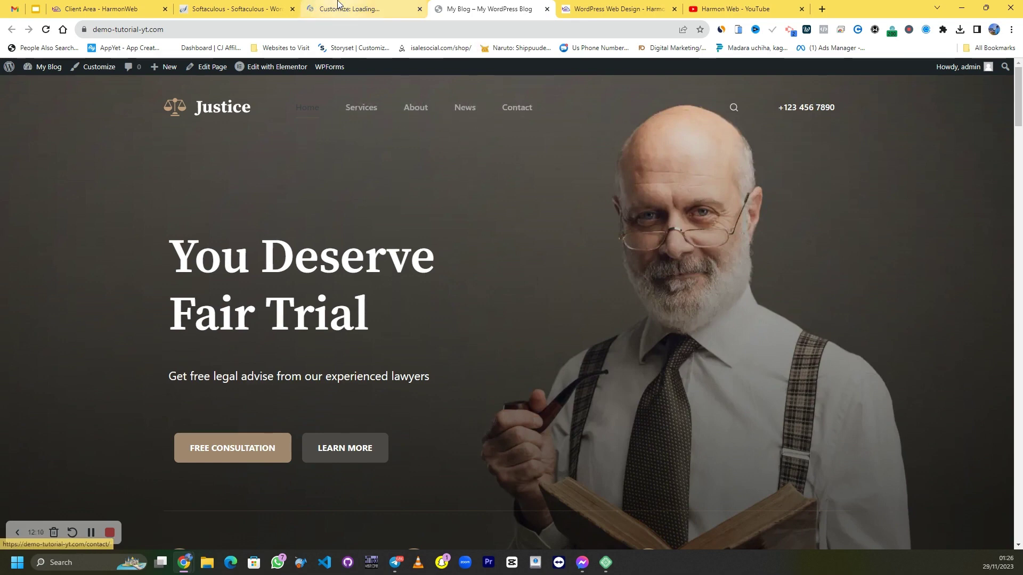
click(362, 9)
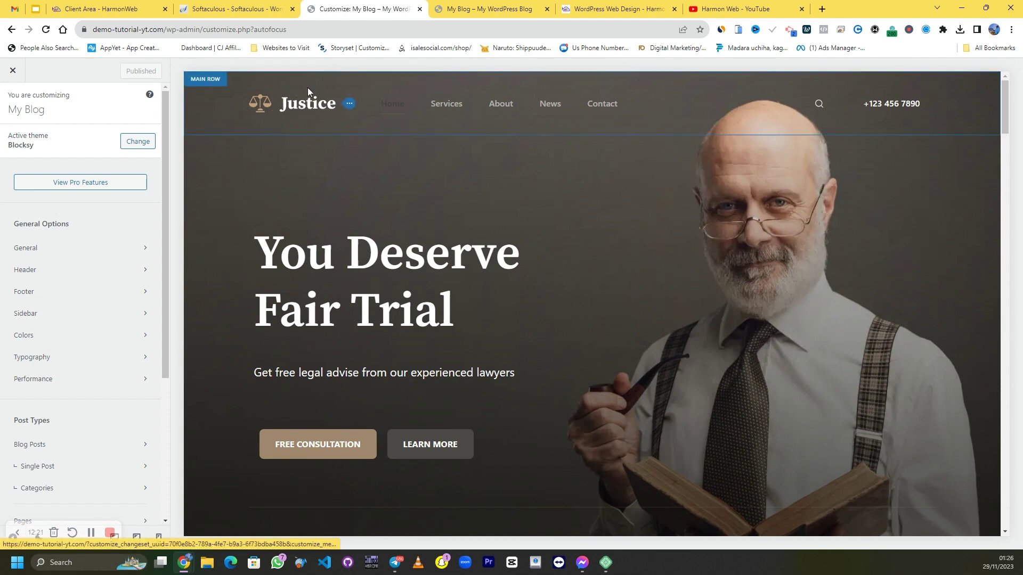
click(489, 9)
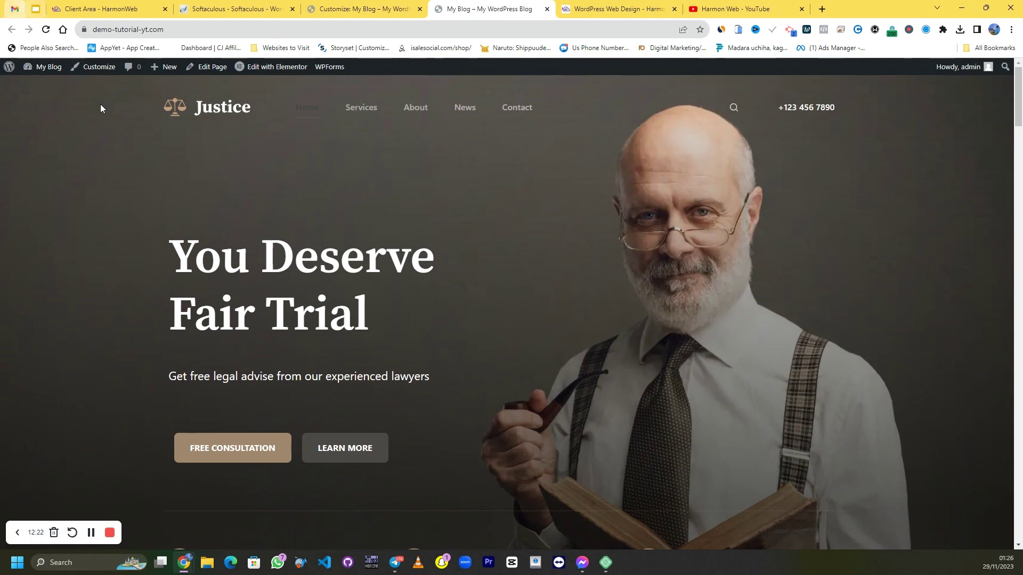
click(306, 8)
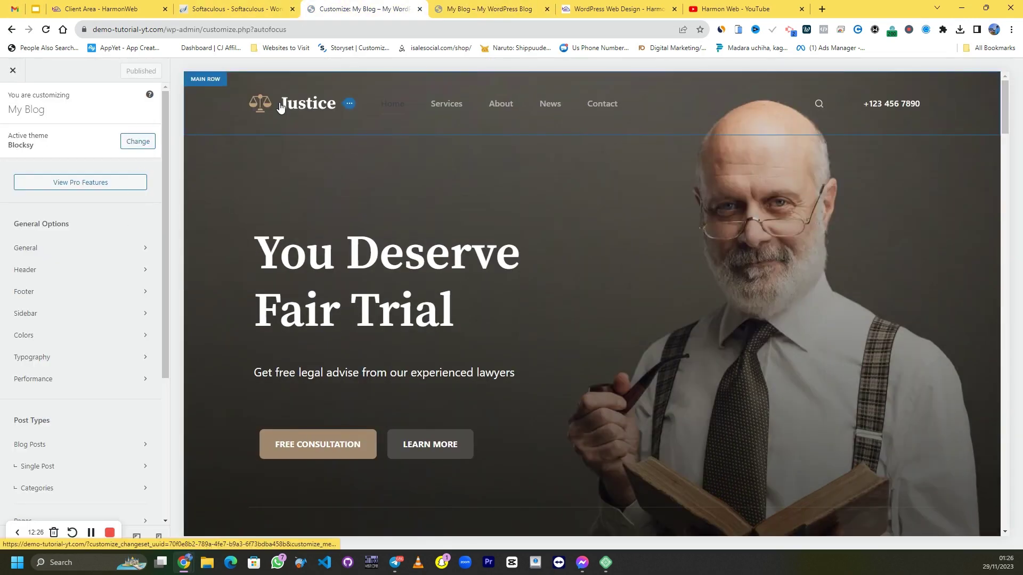
Step: Check the customizer's Site Identity settings for the site title, tagline and icon
click(281, 106)
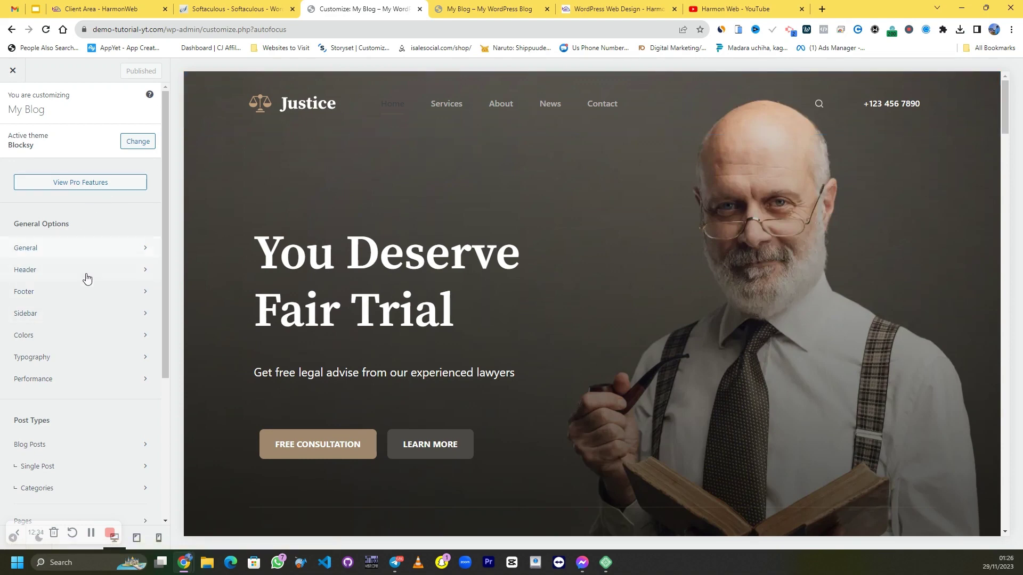
scroll(88, 284, down, 4)
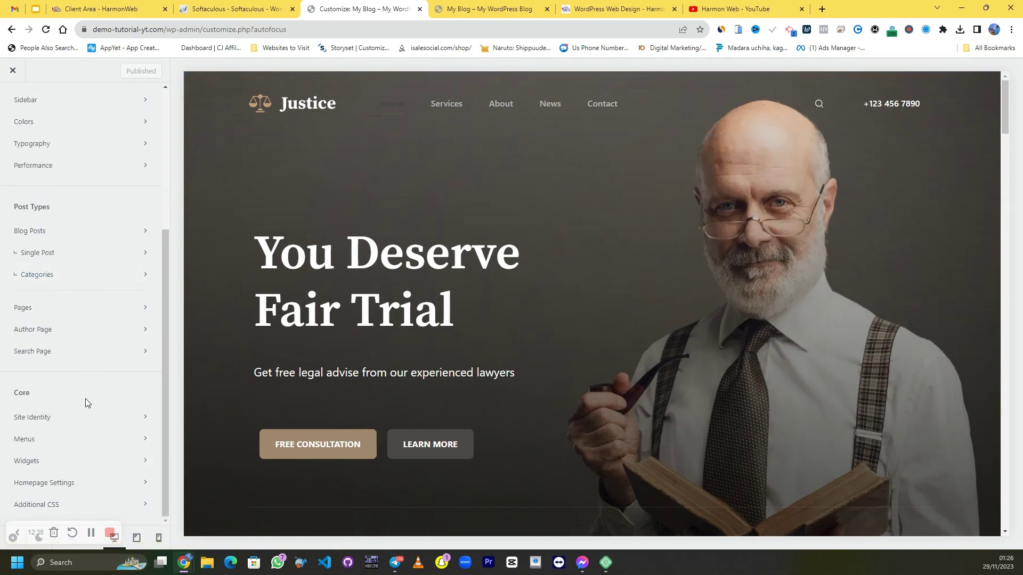
click(89, 417)
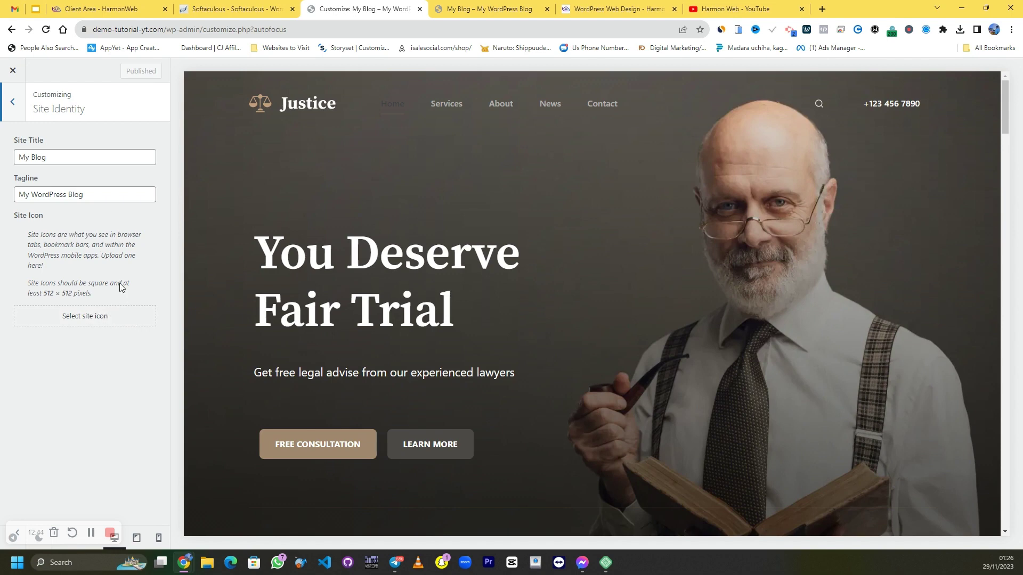
click(15, 102)
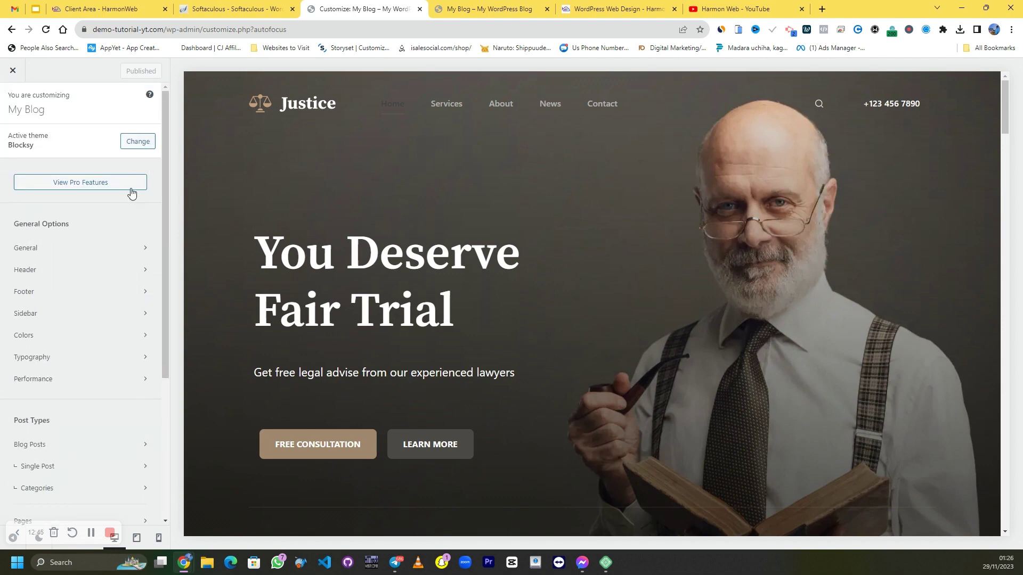
Step: Inspect the header logo's general settings in both the mobile and desktop versions
mouse_move(341, 105)
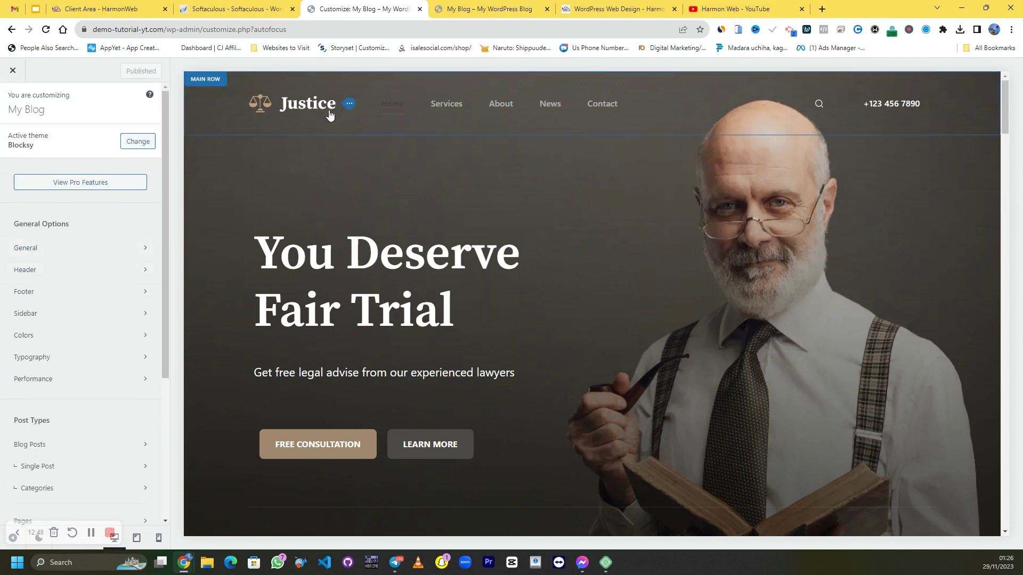
click(349, 104)
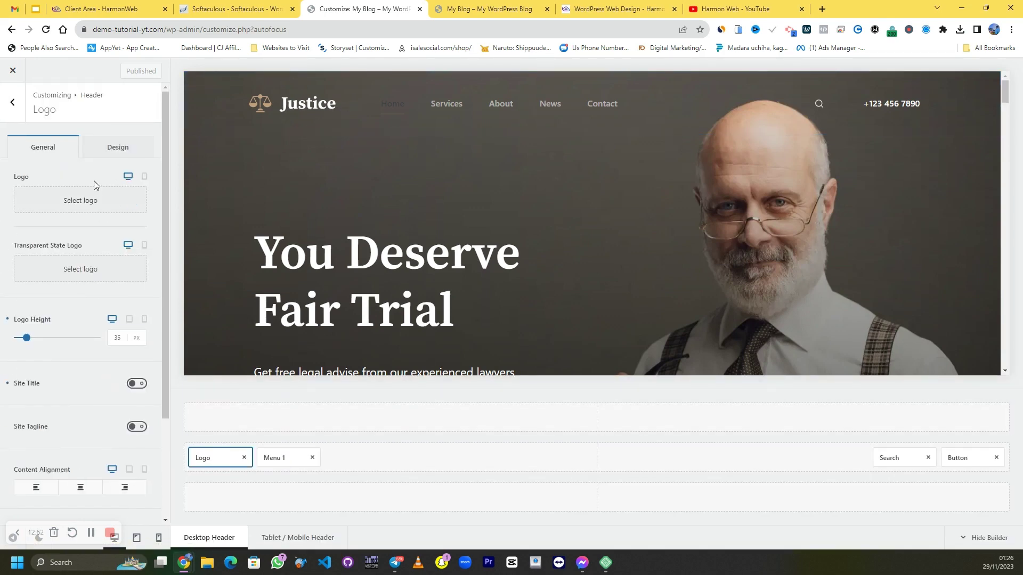
scroll(94, 212, down, 3)
scroll(94, 212, up, 3)
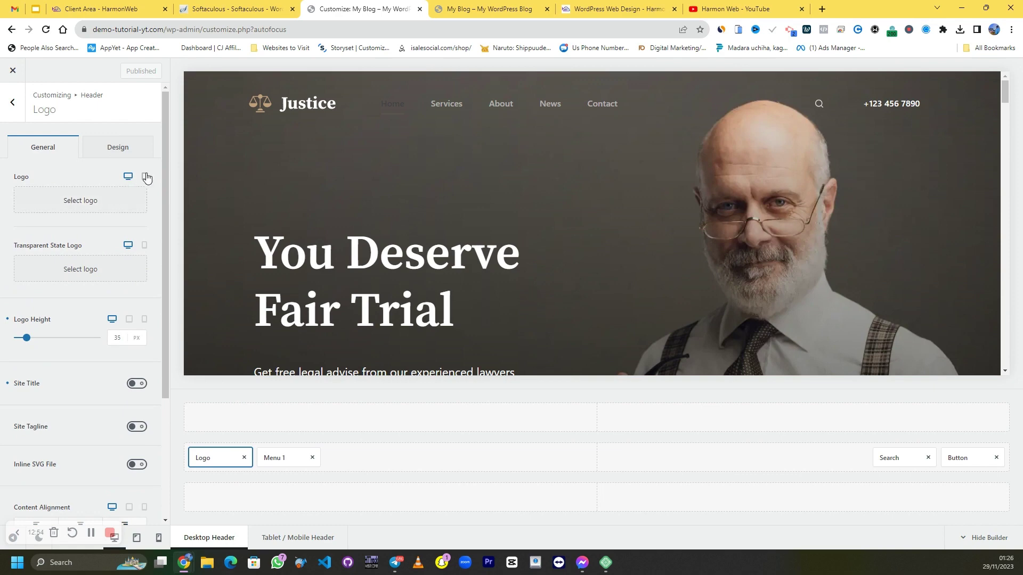
click(144, 177)
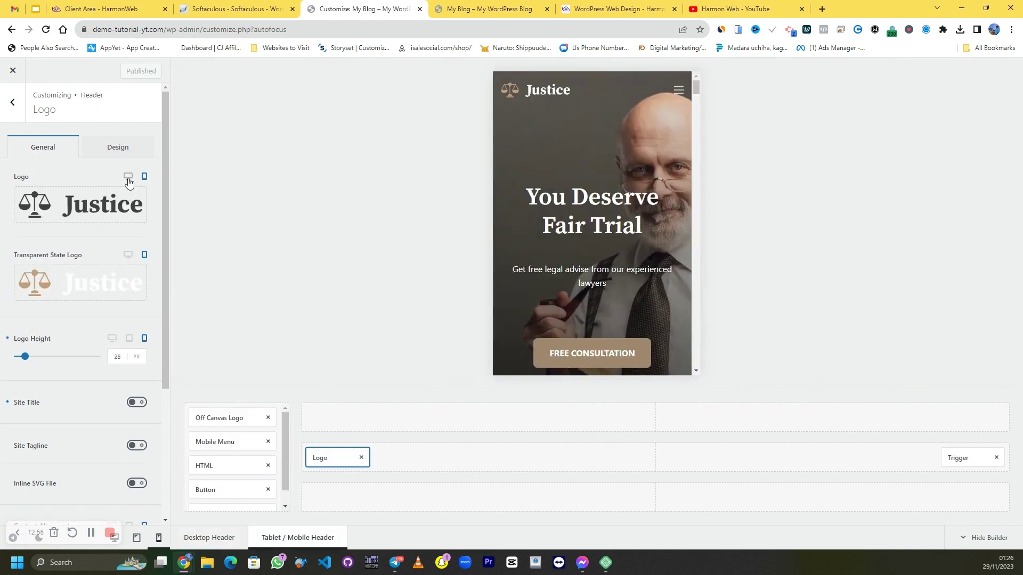
click(128, 179)
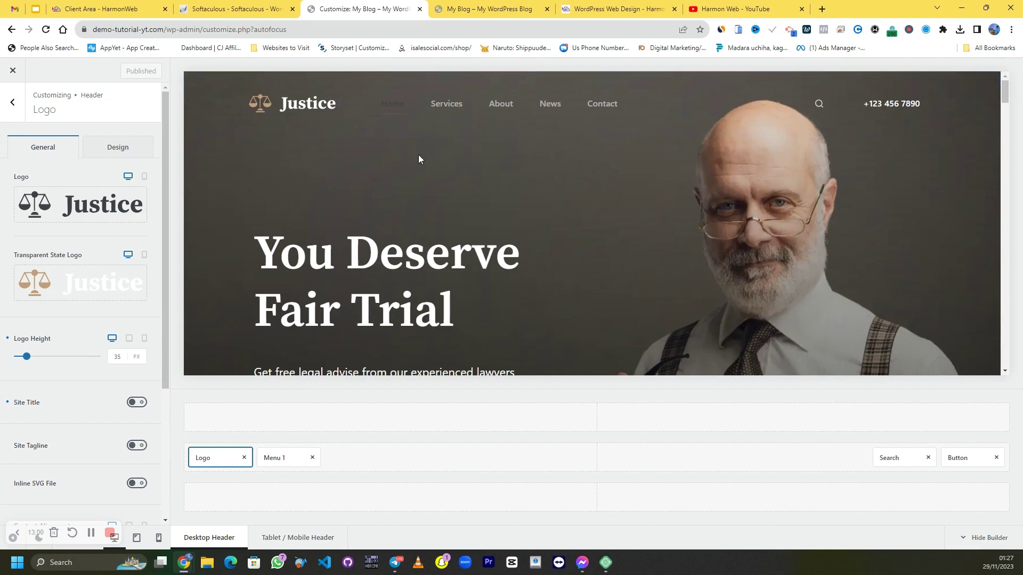
Step: Review the header Menu 1 options, including its top level and dropdown settings, and return to the main customizer options
click(646, 101)
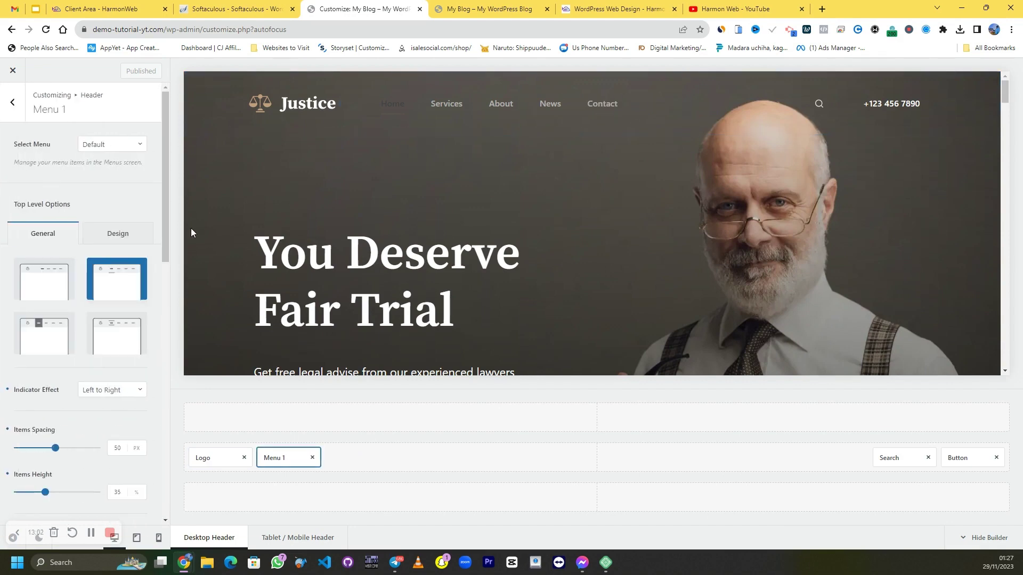
scroll(148, 242, down, 6)
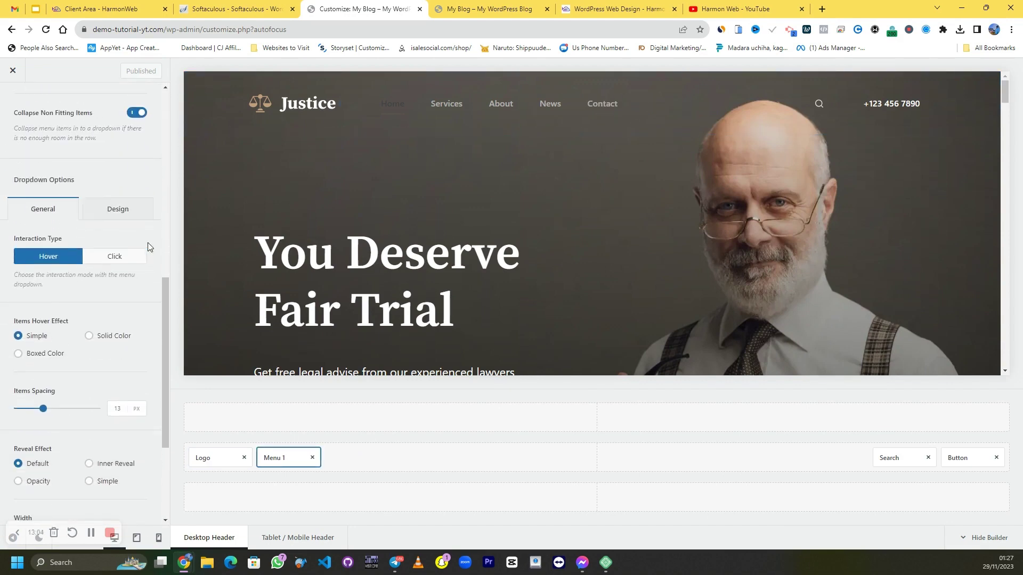
scroll(149, 243, down, 3)
scroll(148, 243, up, 10)
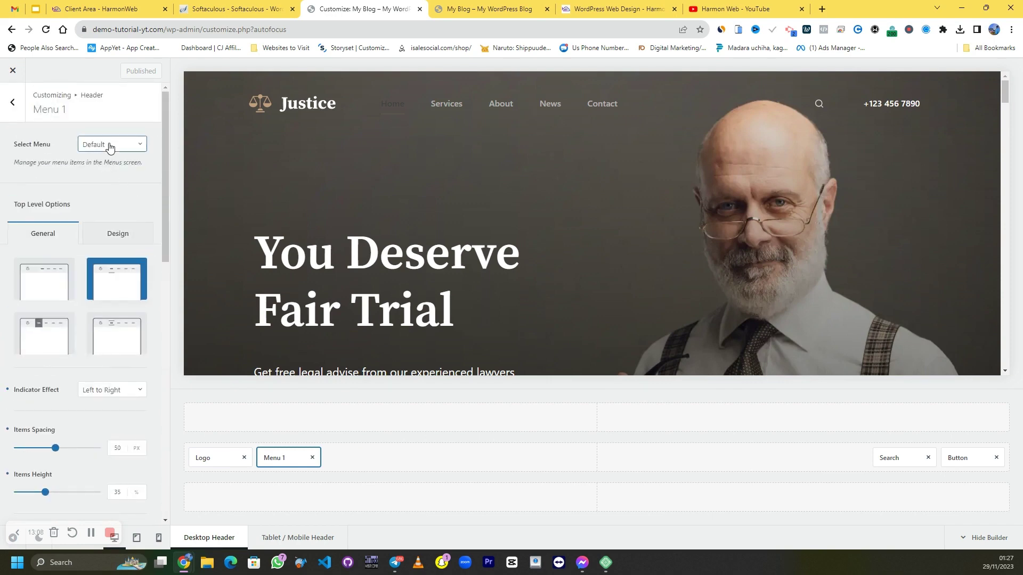
click(14, 115)
click(13, 102)
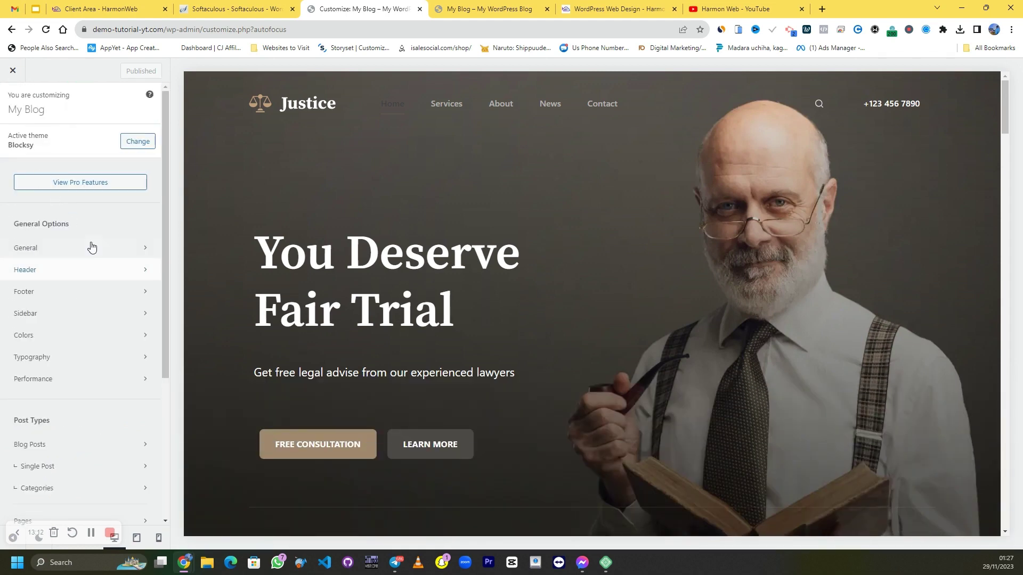
Step: Open the Main Menu for editing among the customizer's core menu settings
scroll(85, 304, down, 2)
scroll(90, 317, down, 2)
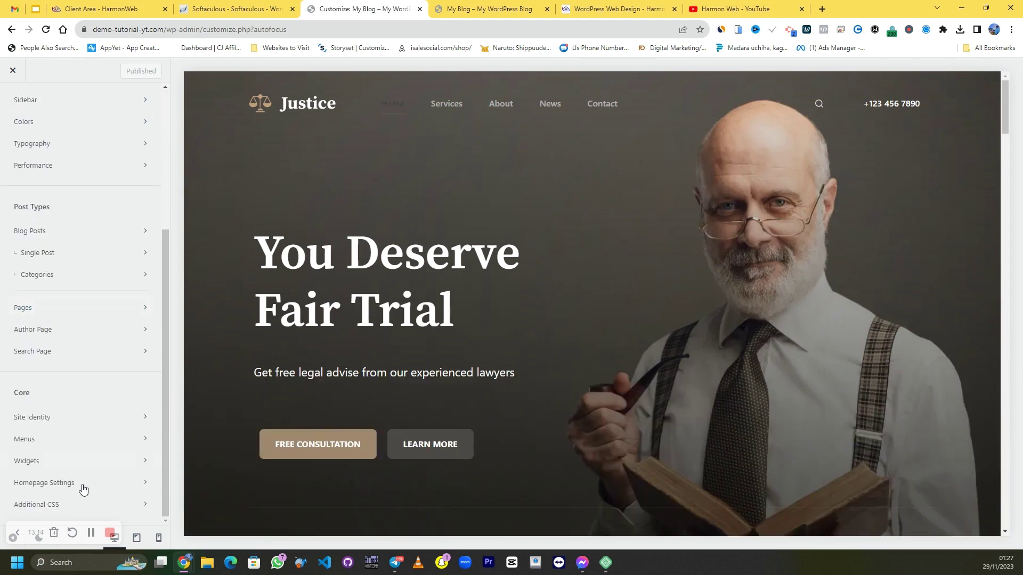
click(69, 445)
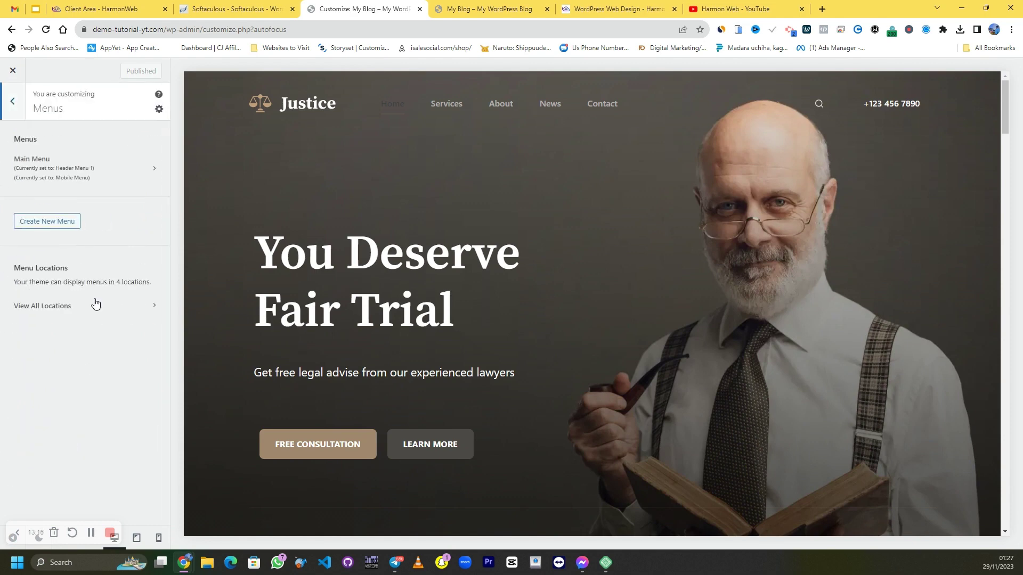
click(63, 181)
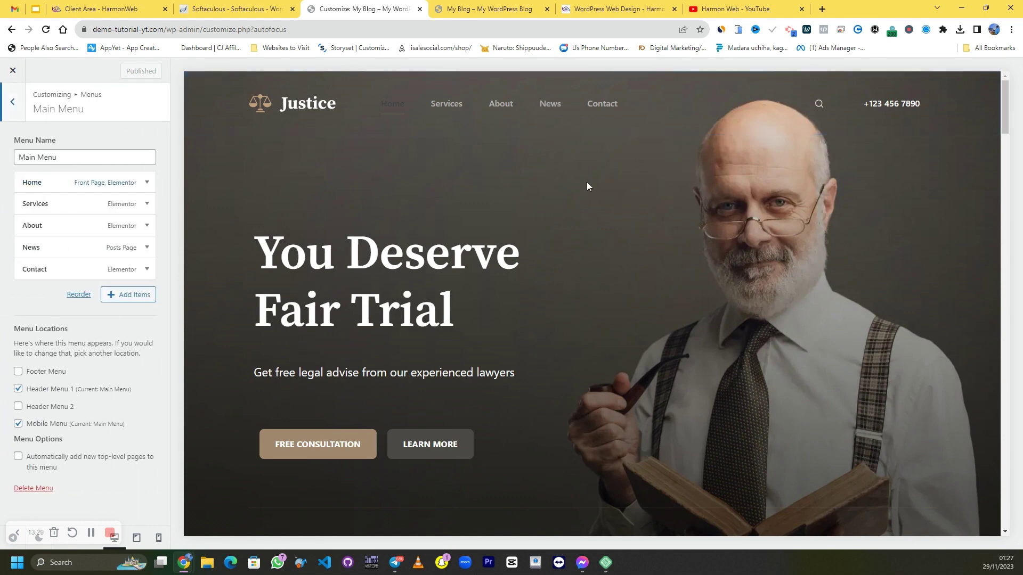
Step: Examine the home page preview from the service sections down to the footer links
scroll(469, 304, down, 20)
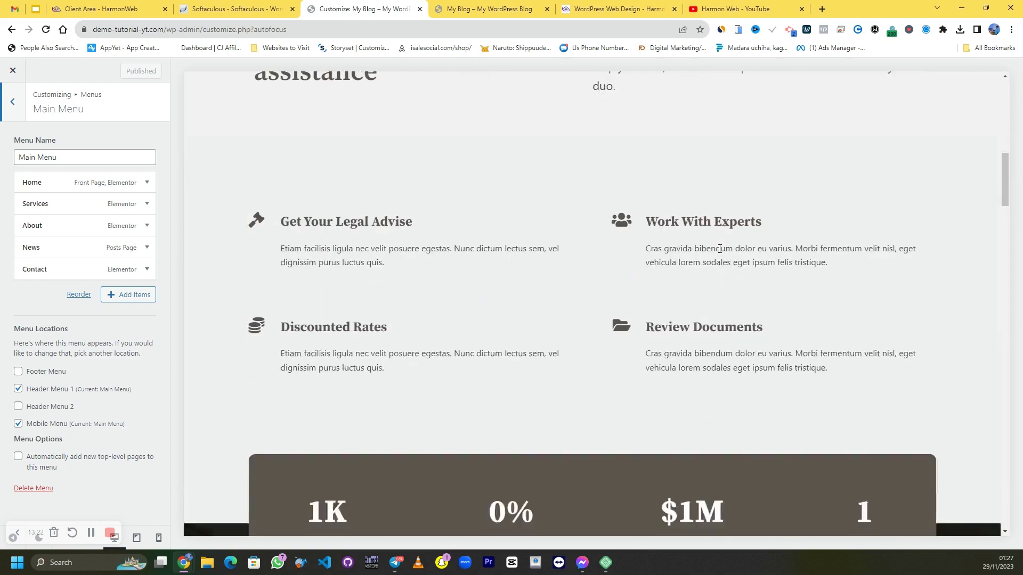
scroll(714, 233, down, 4)
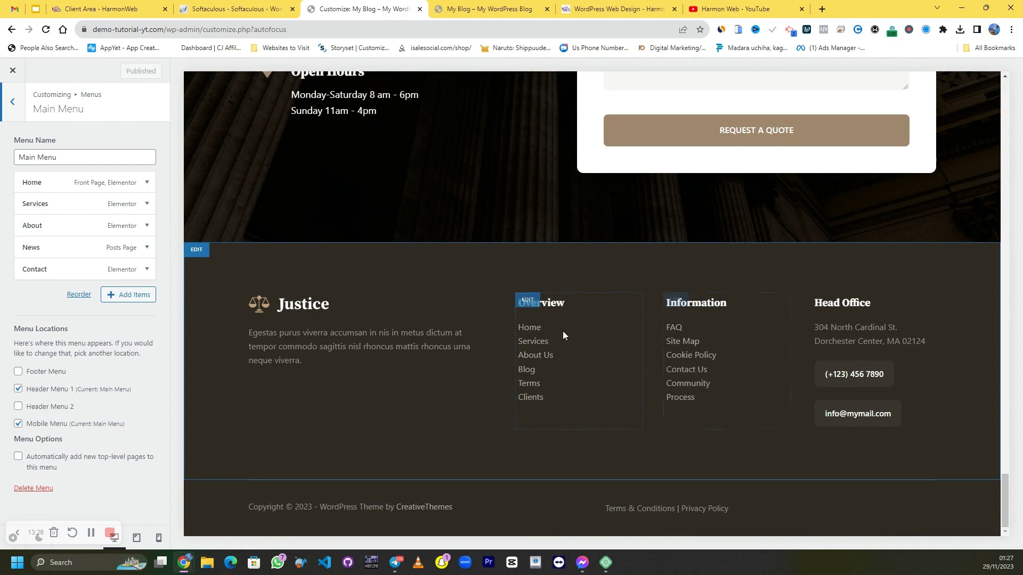
scroll(732, 237, up, 10)
scroll(731, 230, up, 15)
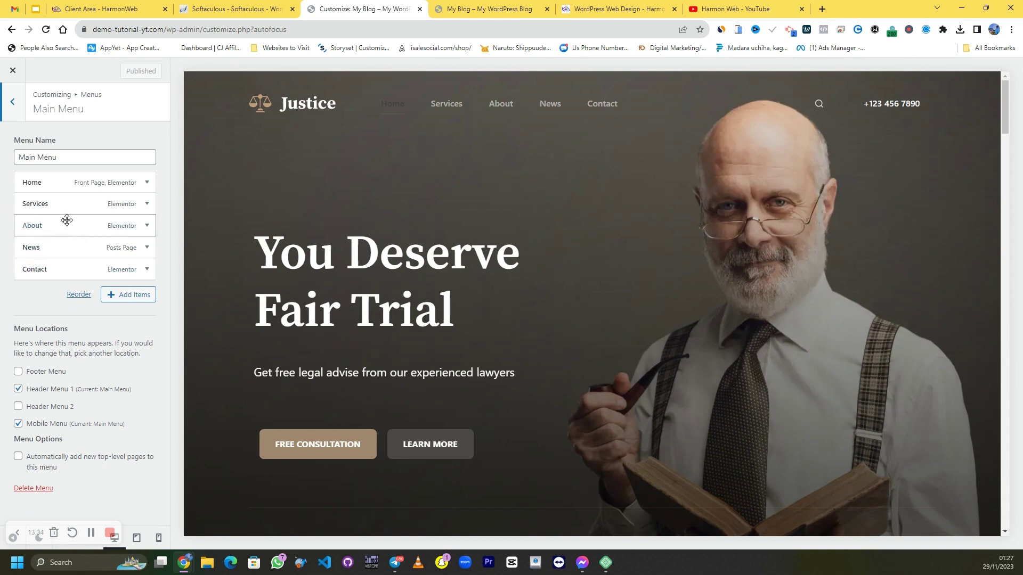
Step: Reorder the Main Menu so About precedes Services and News follows Contact, and publish the changes
drag(67, 222, 66, 199)
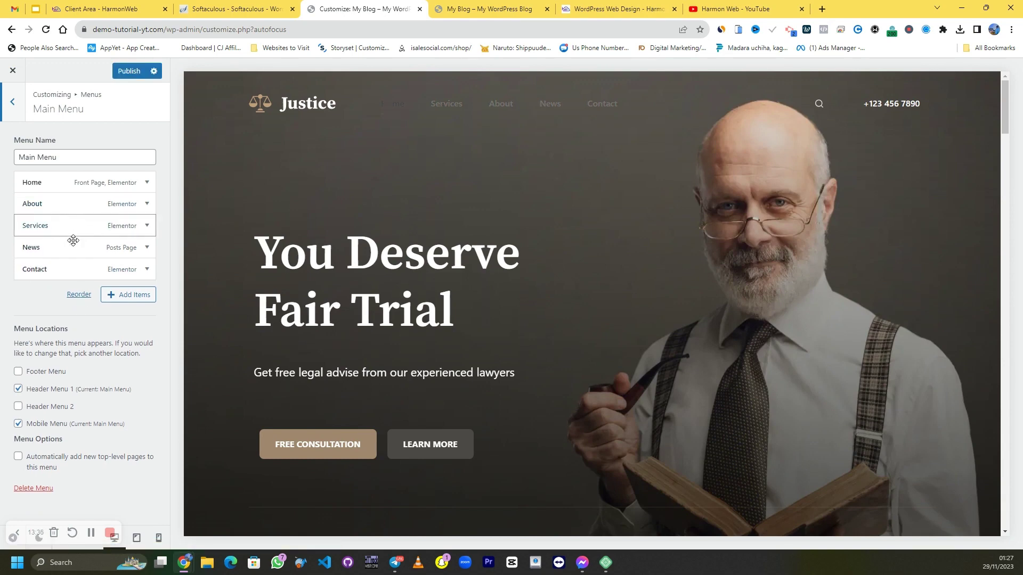
drag(74, 246, 71, 269)
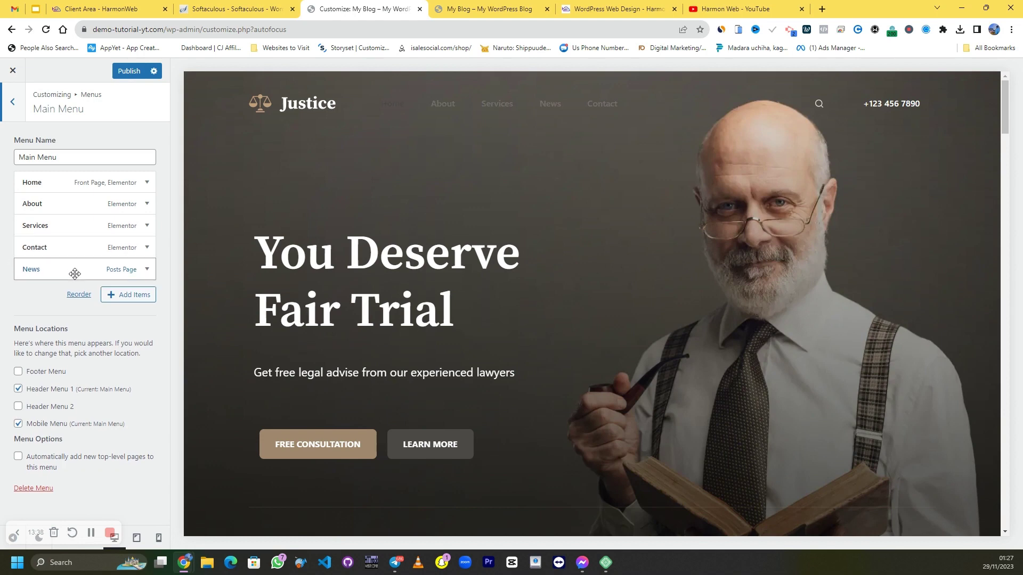
click(129, 71)
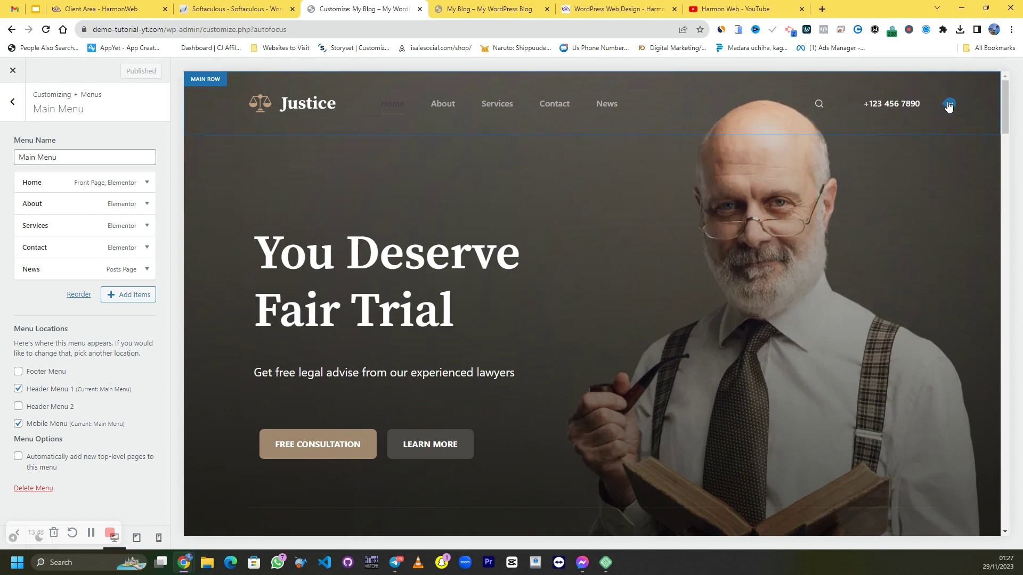
Step: Try to open the header phone button's settings, and reload the customizer
click(948, 105)
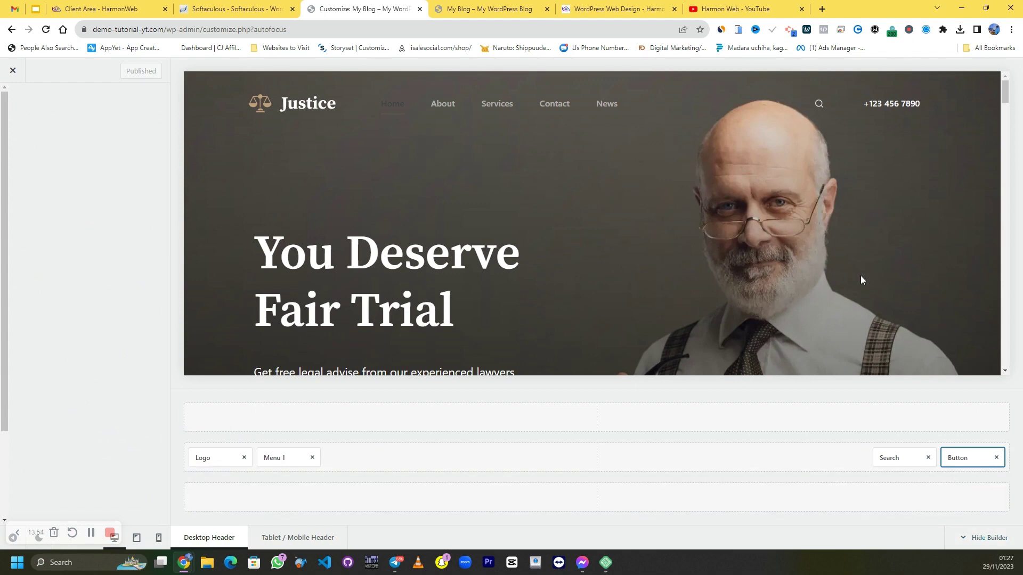
double_click(970, 458)
click(45, 30)
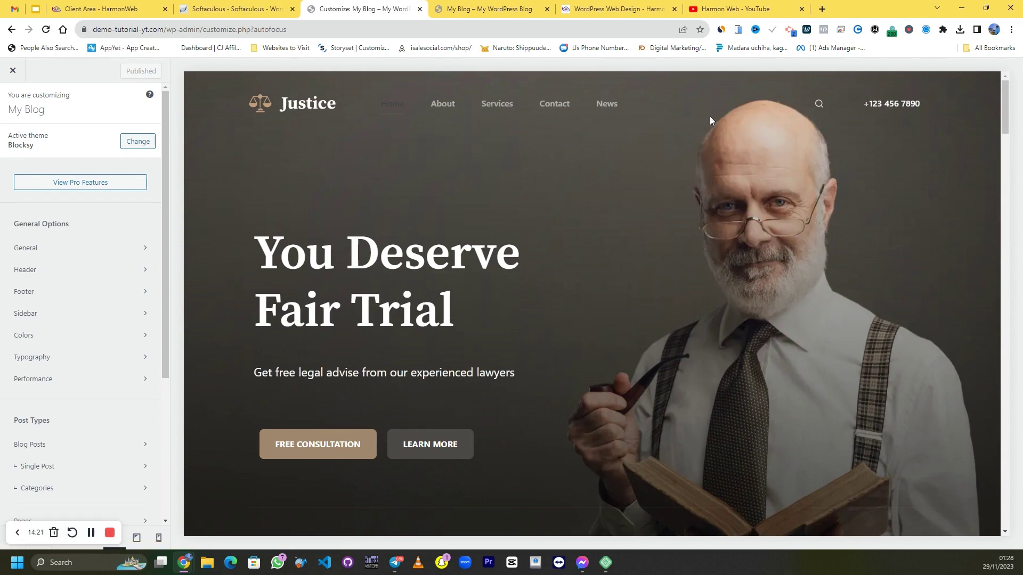
Step: Open the header phone button's settings and set its link to tel: followed by the phone number
click(951, 105)
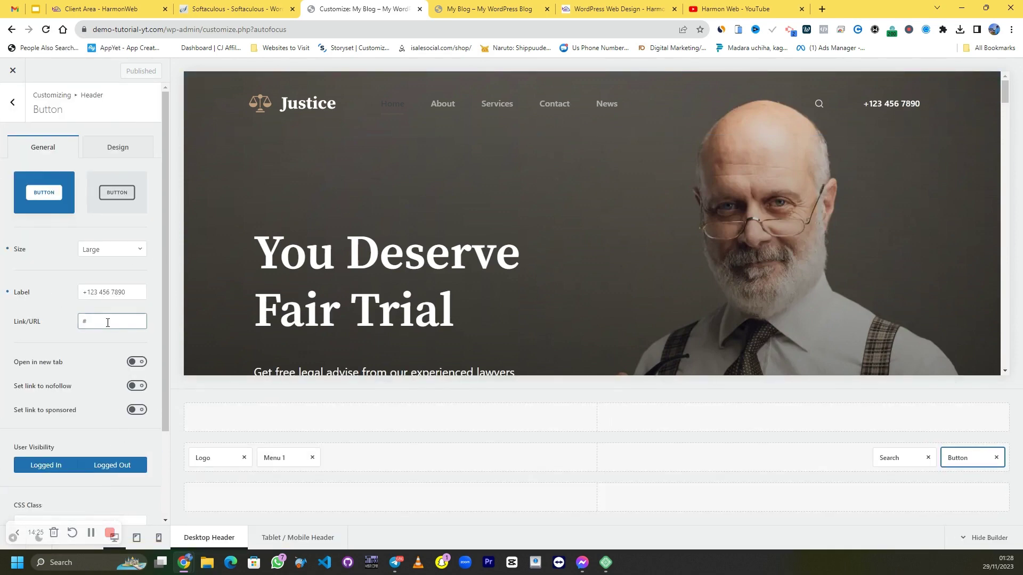
double_click(83, 322)
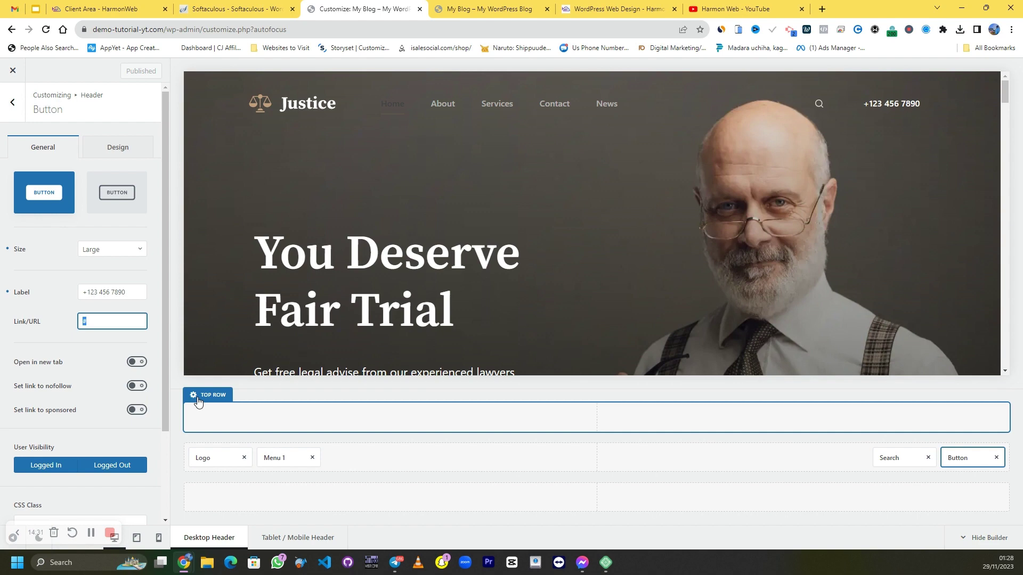
text(te)
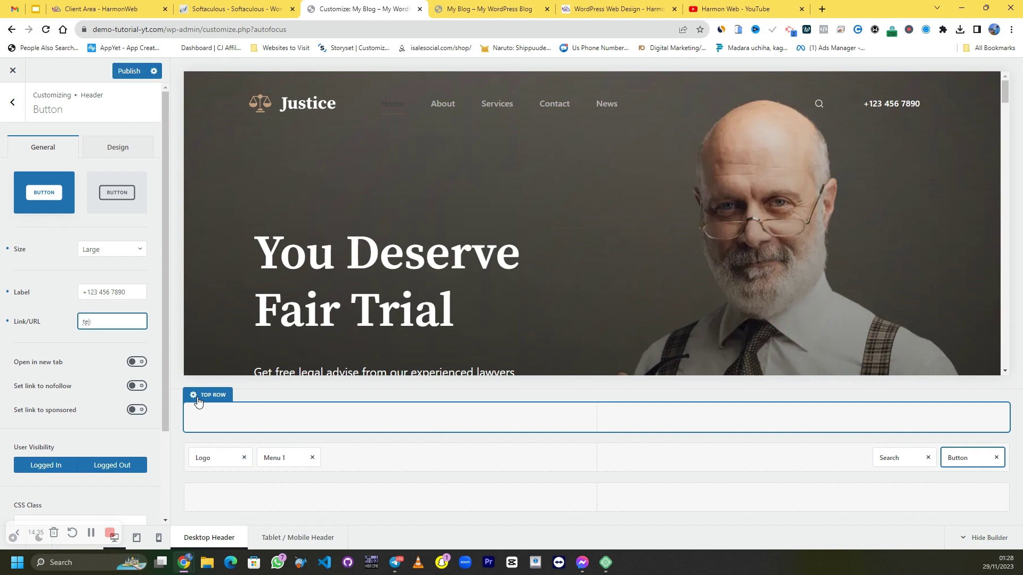
text(l:)
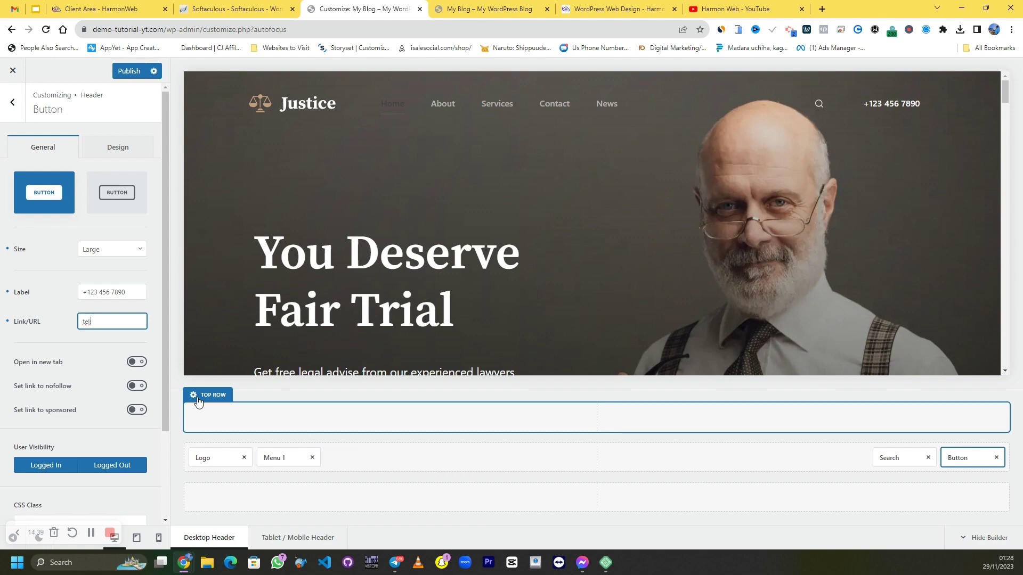
text(0541499)
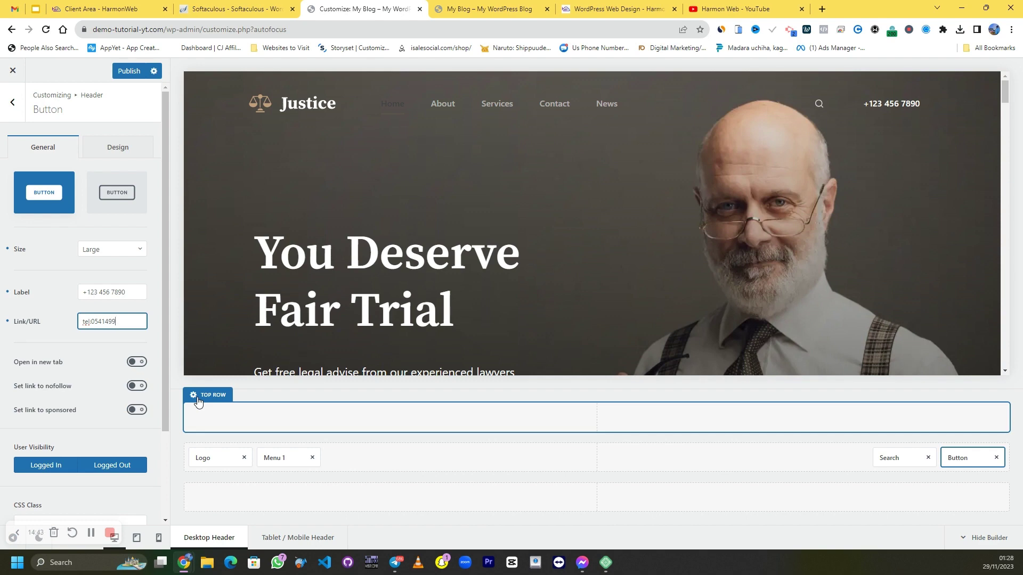
Step: Replace the last two digits of the phone number in the header button's label
click(137, 293)
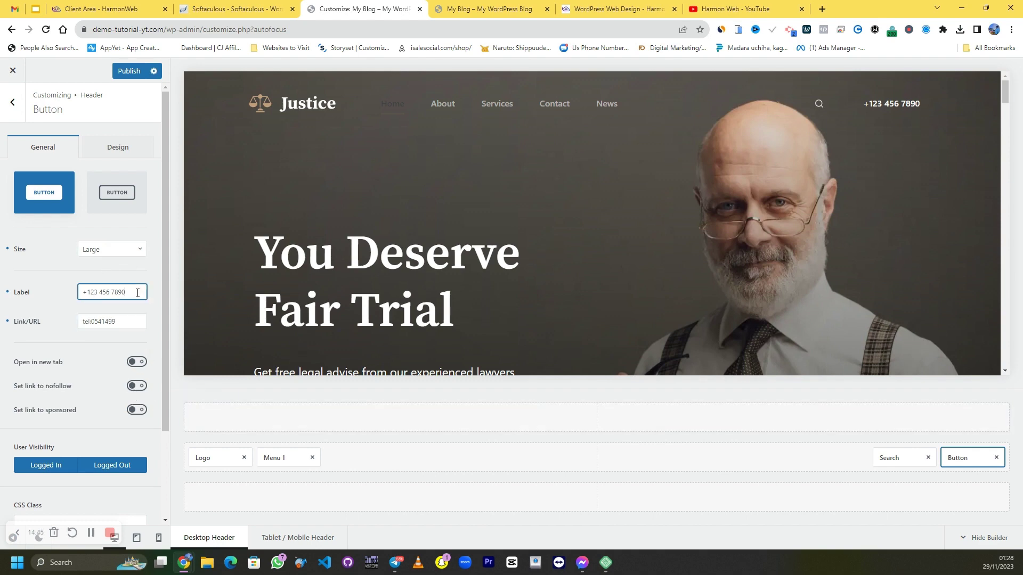
key(BackSpace)
text(58)
scroll(606, 360, down, 5)
scroll(597, 310, up, 5)
Step: Annotate a screen capture with a red arrow pointing at the customizer's Publish control, and discard the capture
key(Print)
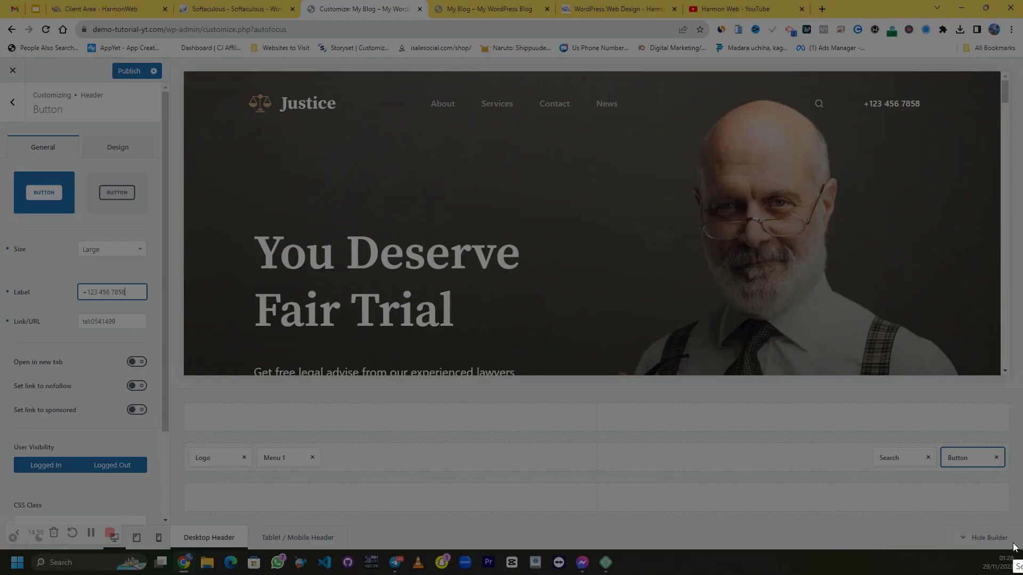
drag(1013, 548, 18, 46)
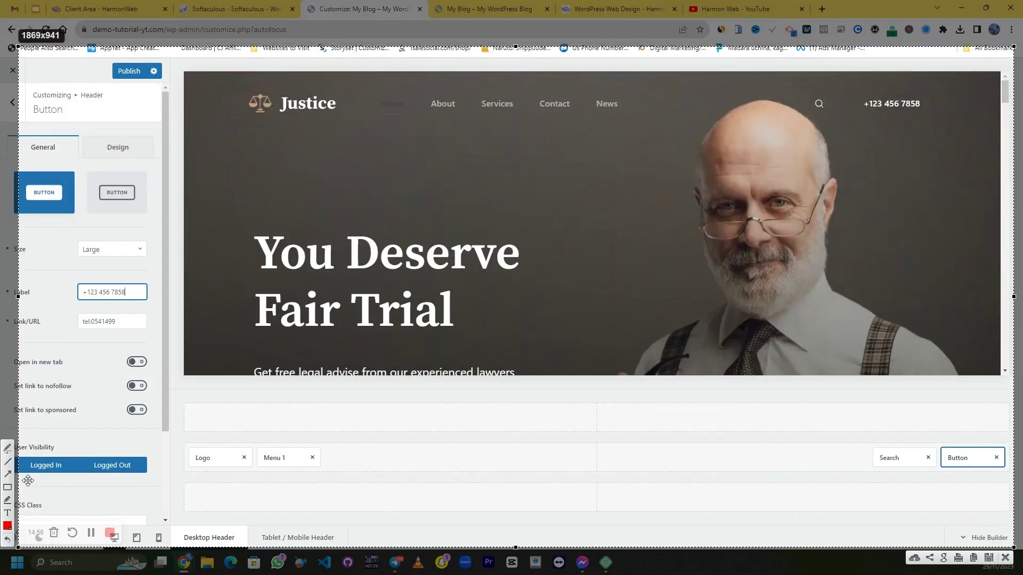
mouse_move(182, 510)
mouse_down()
mouse_move(206, 385)
mouse_move(131, 193)
mouse_move(139, 88)
mouse_up()
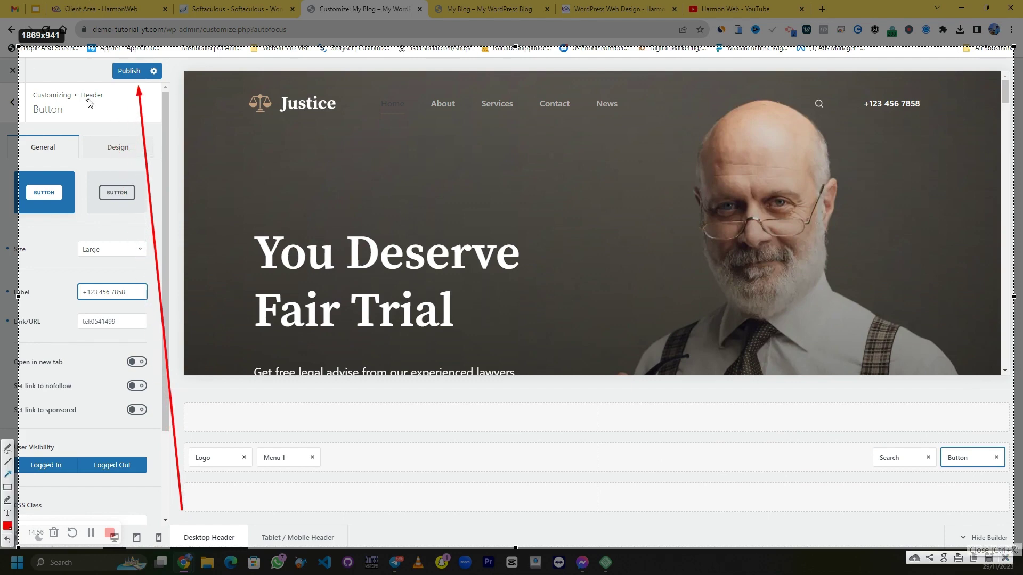
drag(90, 93, 97, 87)
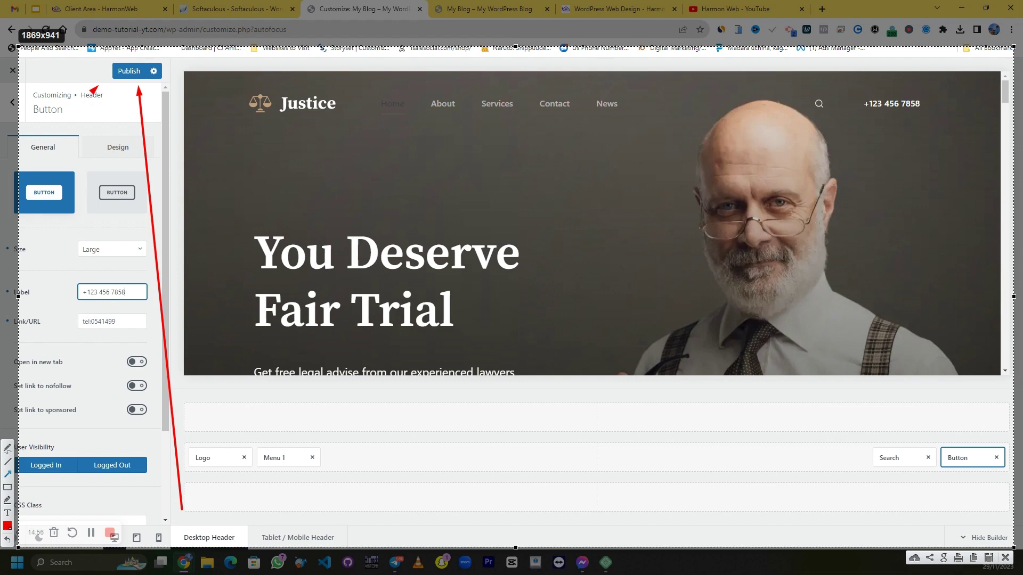
click(1006, 557)
Step: Publish the header button changes and close the customizer
click(129, 72)
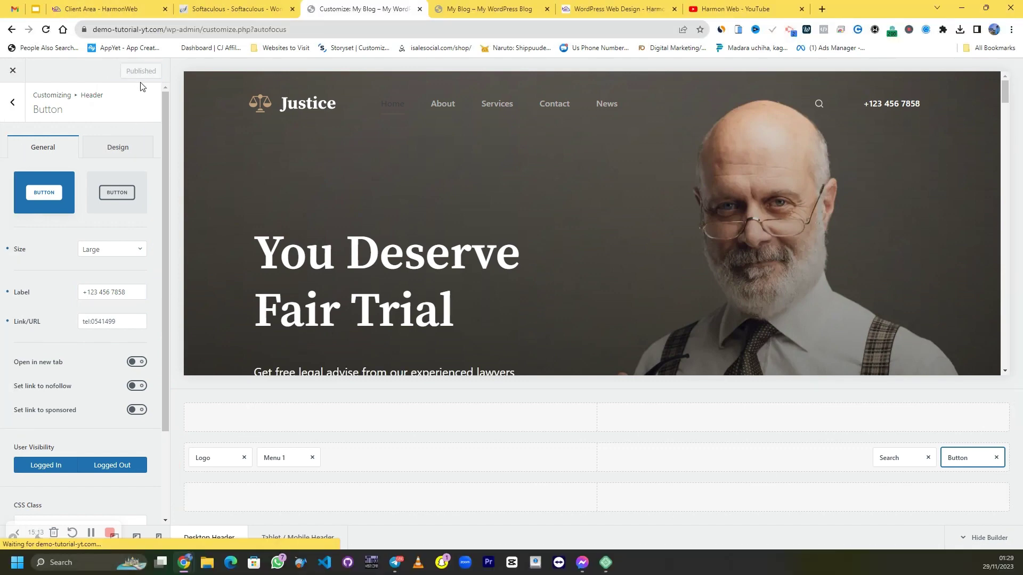
click(20, 76)
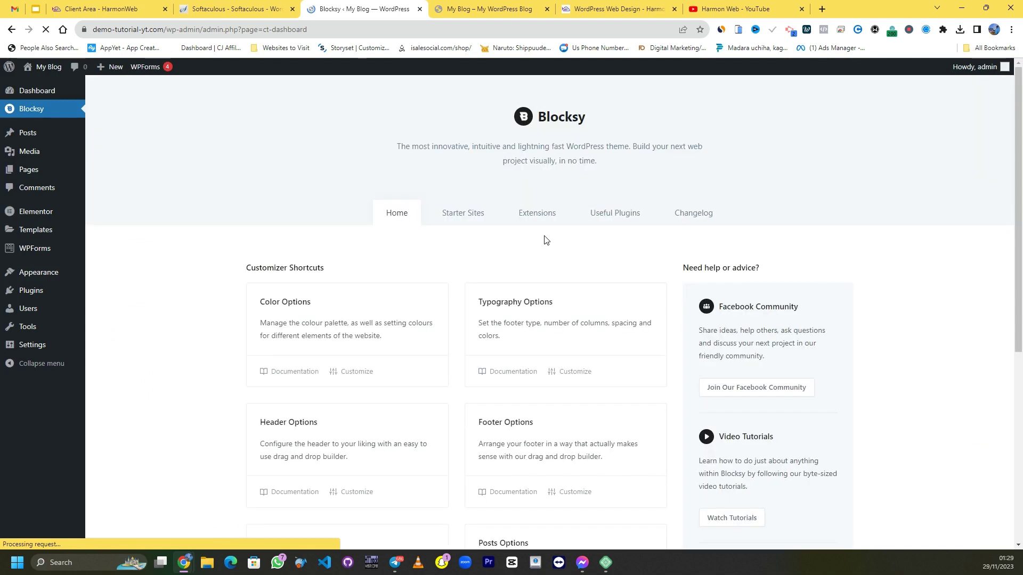
Step: Reload the live home page and check its header menu, phone button and upper sections
click(499, 9)
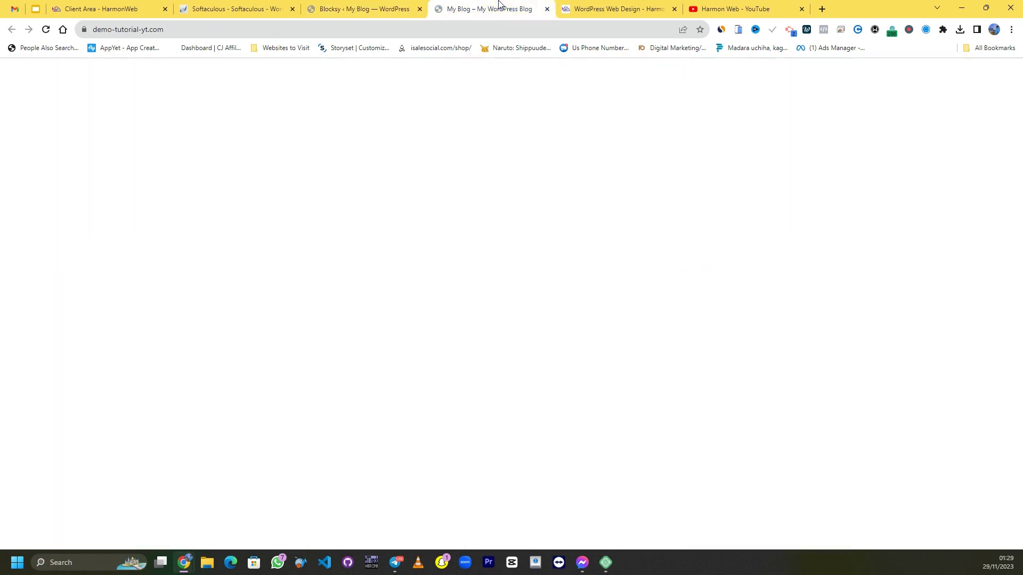
right_click(512, 222)
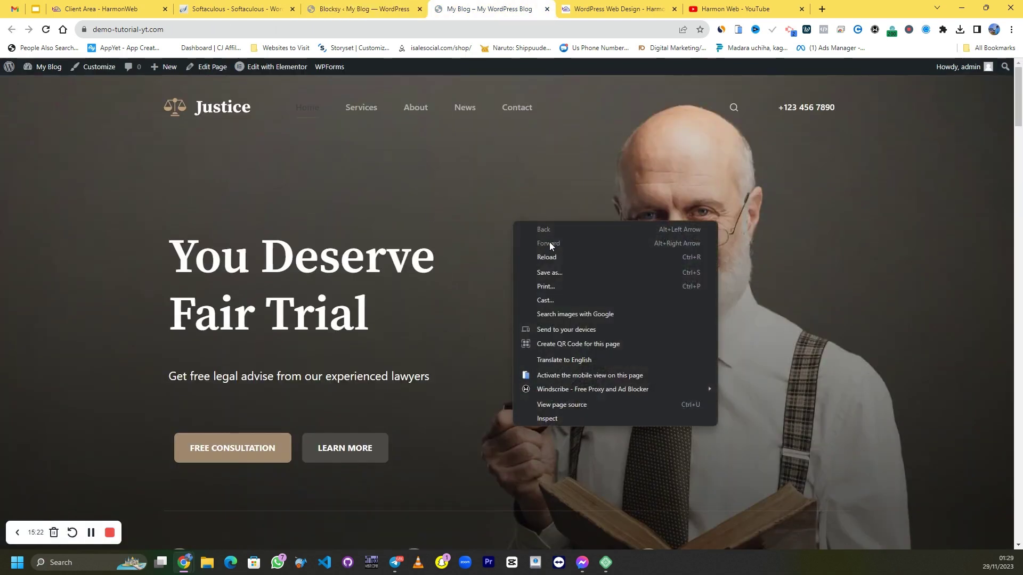
click(555, 257)
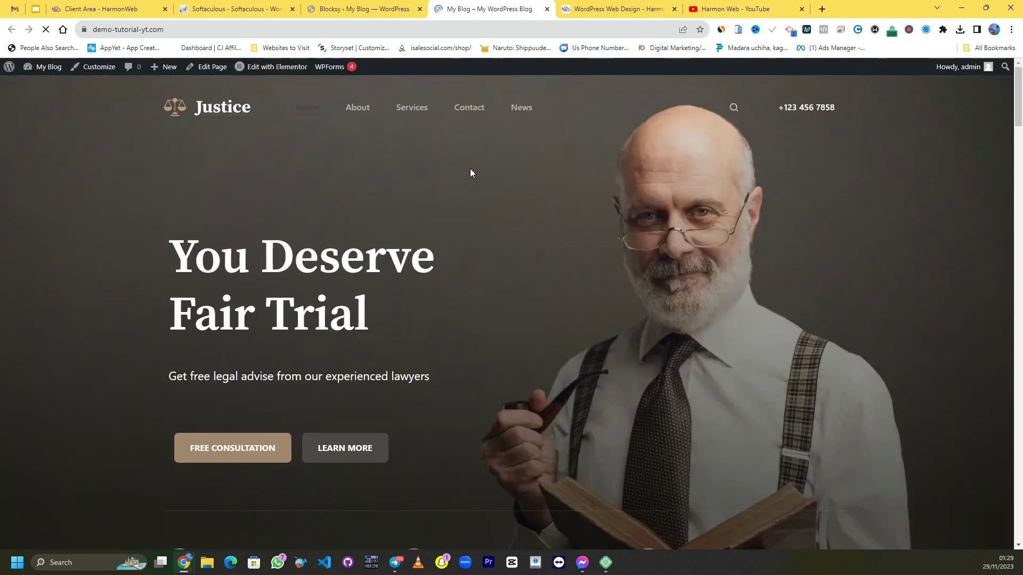
scroll(669, 172, down, 15)
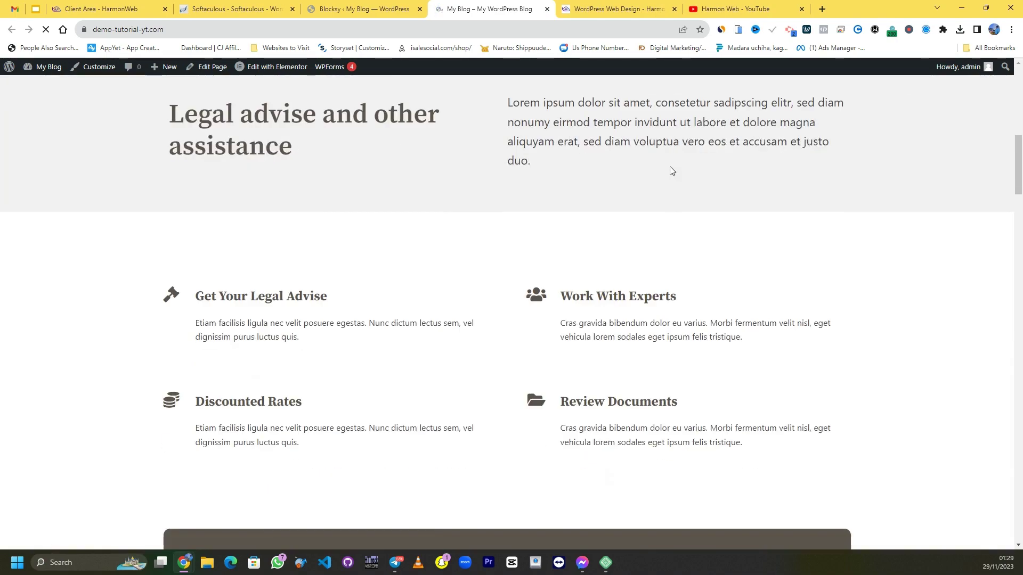
scroll(666, 153, up, 20)
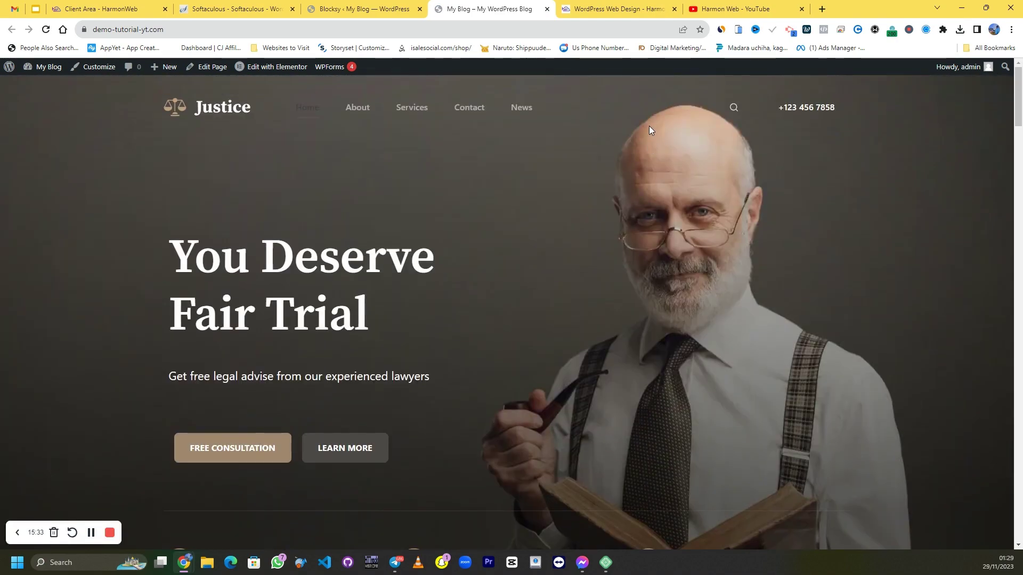
Step: Annotate a screen capture of the home page with an arrow at Edit with Elementor, and discard the capture
key(Print)
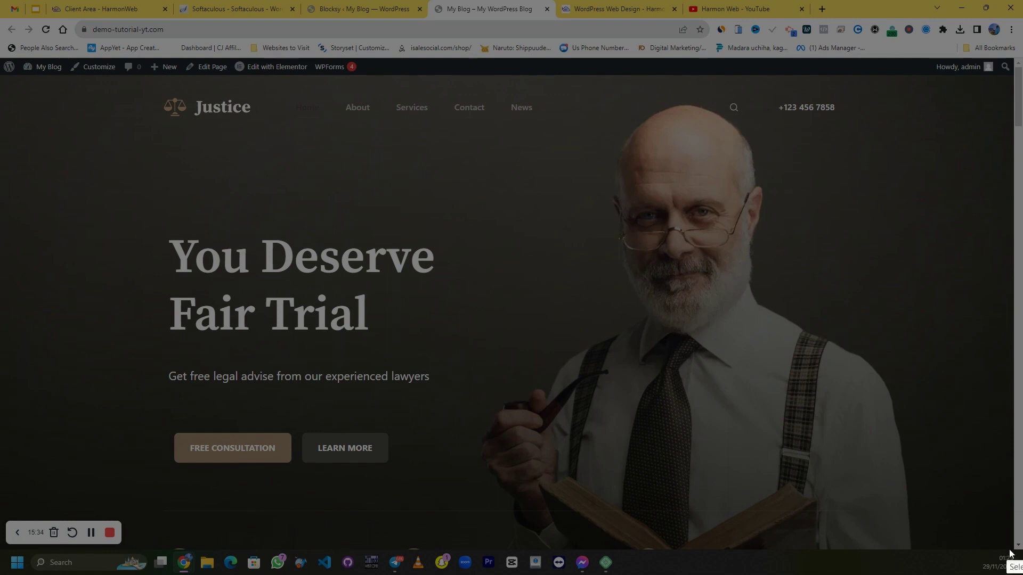
mouse_move(1020, 563)
mouse_down()
mouse_move(959, 492)
mouse_move(225, 64)
mouse_move(43, 45)
mouse_up()
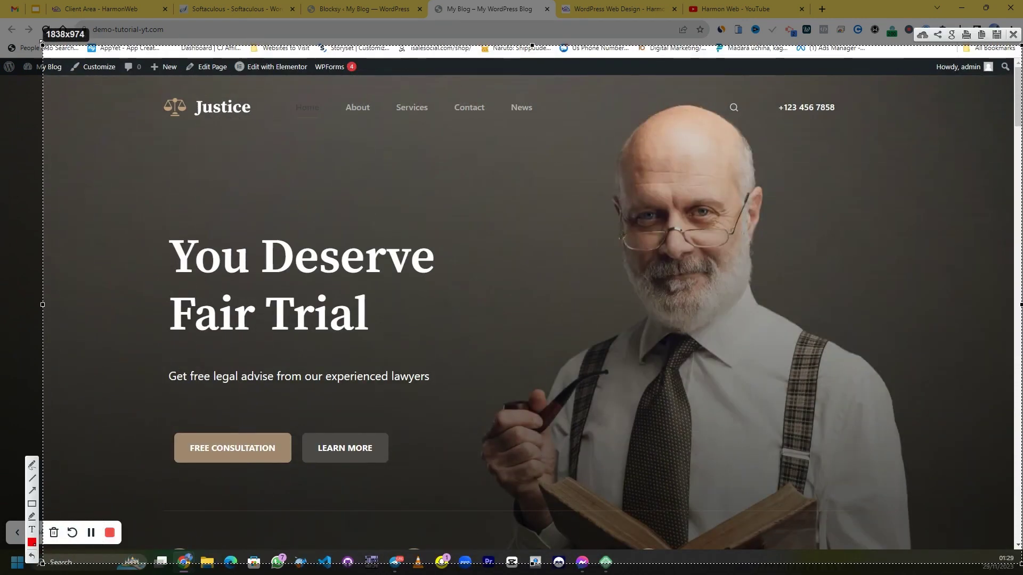
click(32, 490)
mouse_move(157, 504)
mouse_down()
mouse_move(244, 148)
mouse_move(275, 78)
mouse_up()
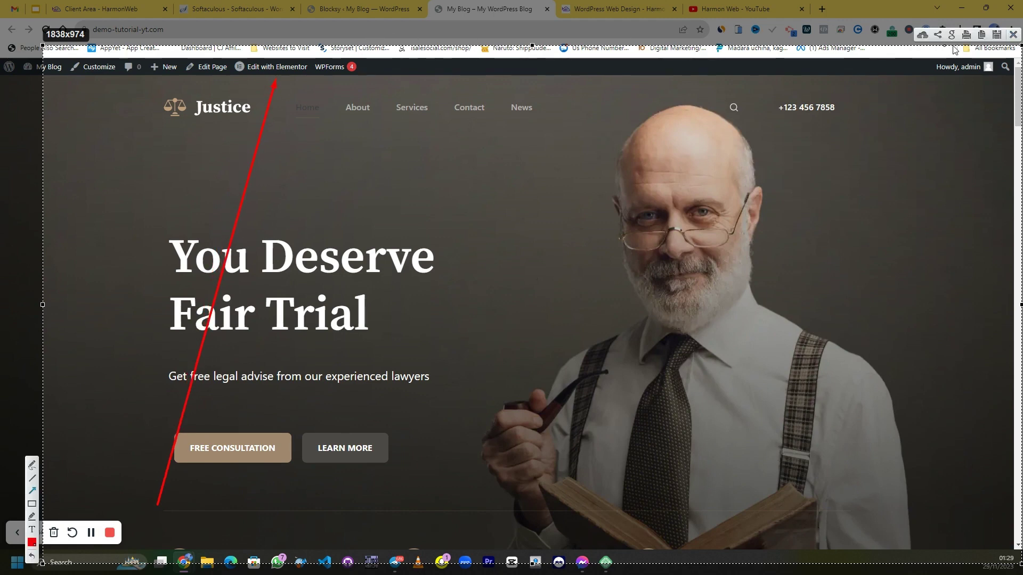
click(1013, 34)
Step: Show the list of all pages in the WordPress dashboard
click(362, 8)
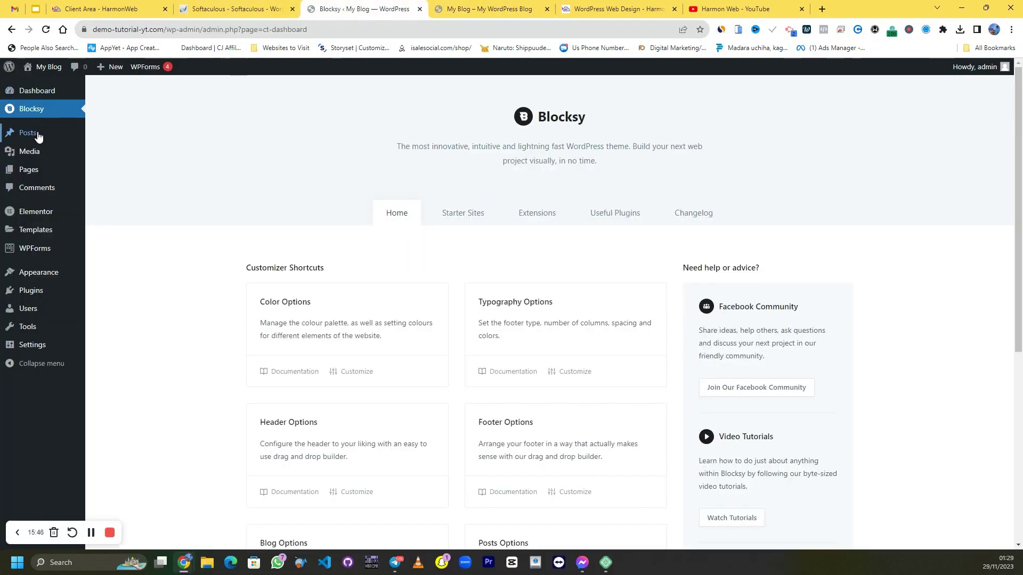
mouse_move(33, 169)
click(117, 175)
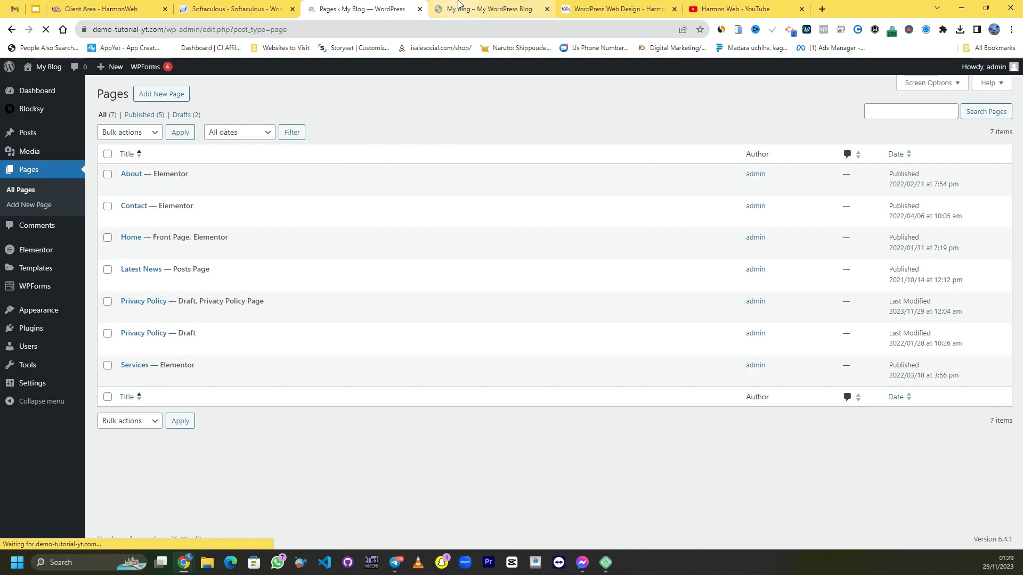
click(460, 6)
click(363, 6)
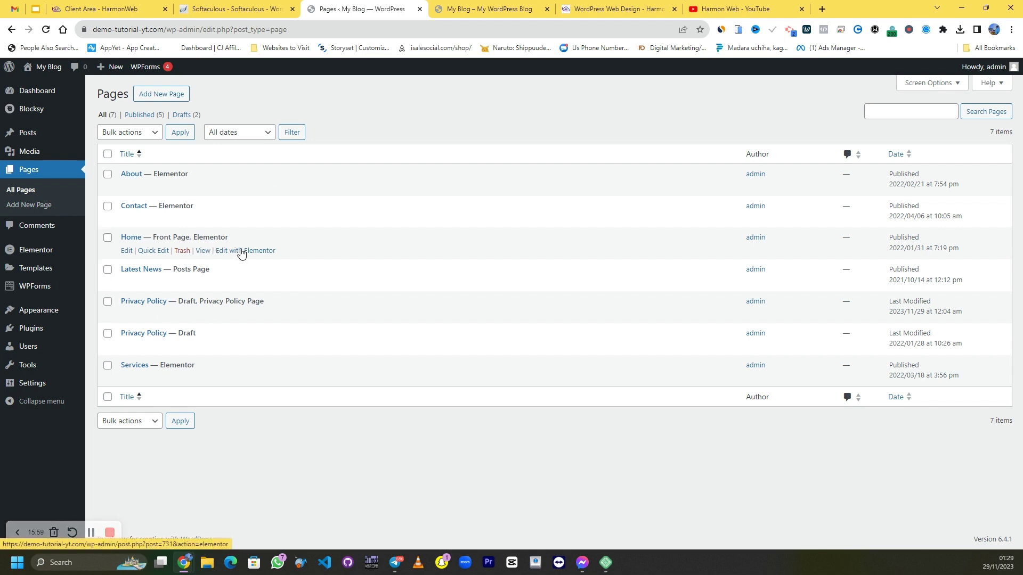
Step: Mark the Home page entry and its Edit with Elementor link with arrows in a screen capture, and discard it
key(Print)
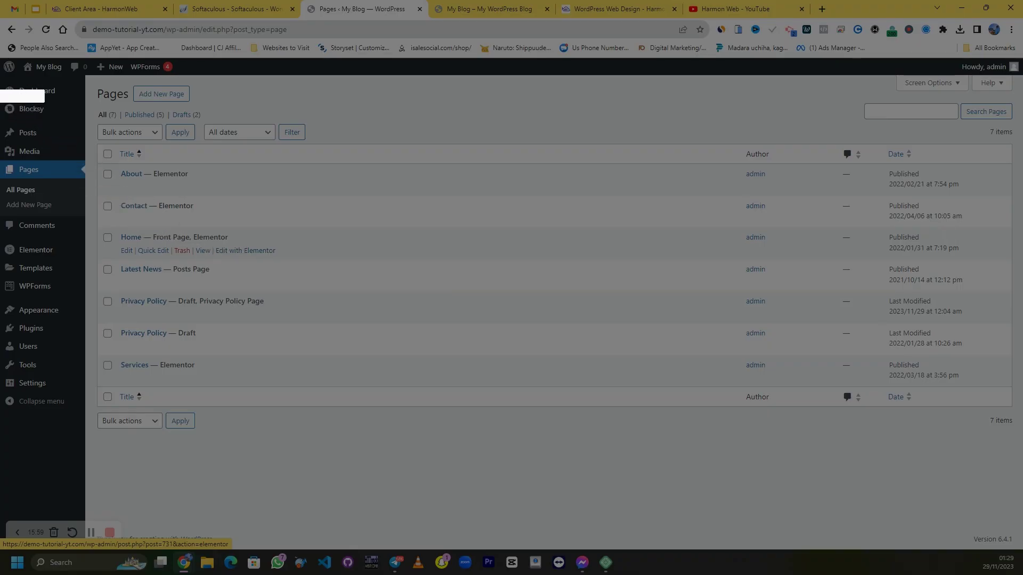
drag(15, 71, 705, 543)
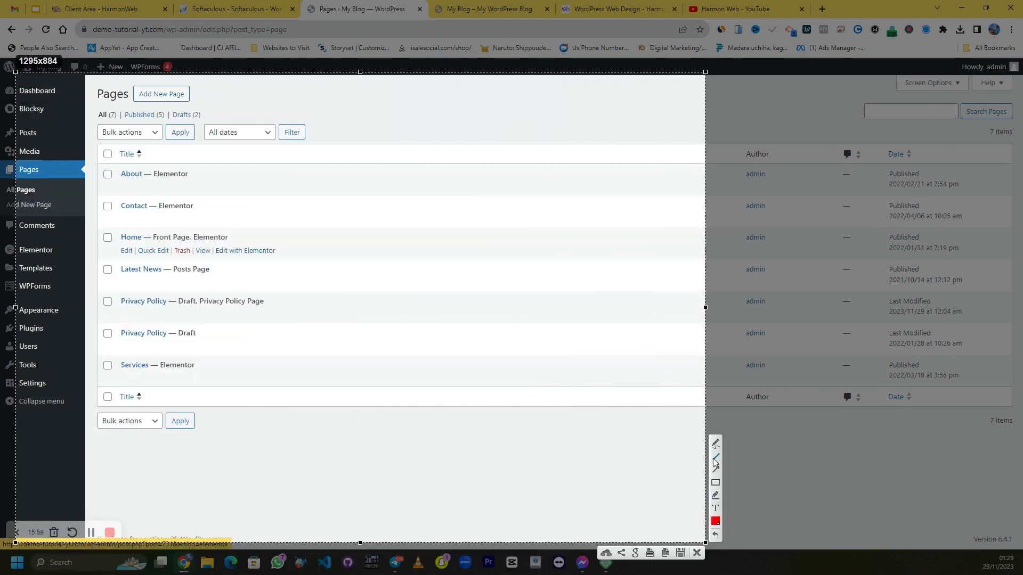
drag(512, 188, 276, 248)
drag(288, 195, 233, 232)
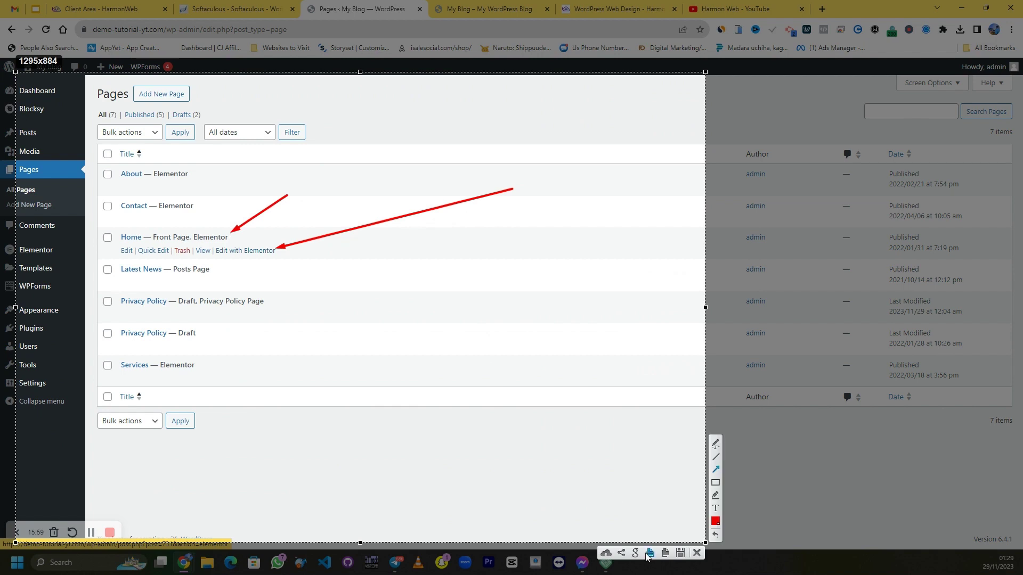
click(695, 553)
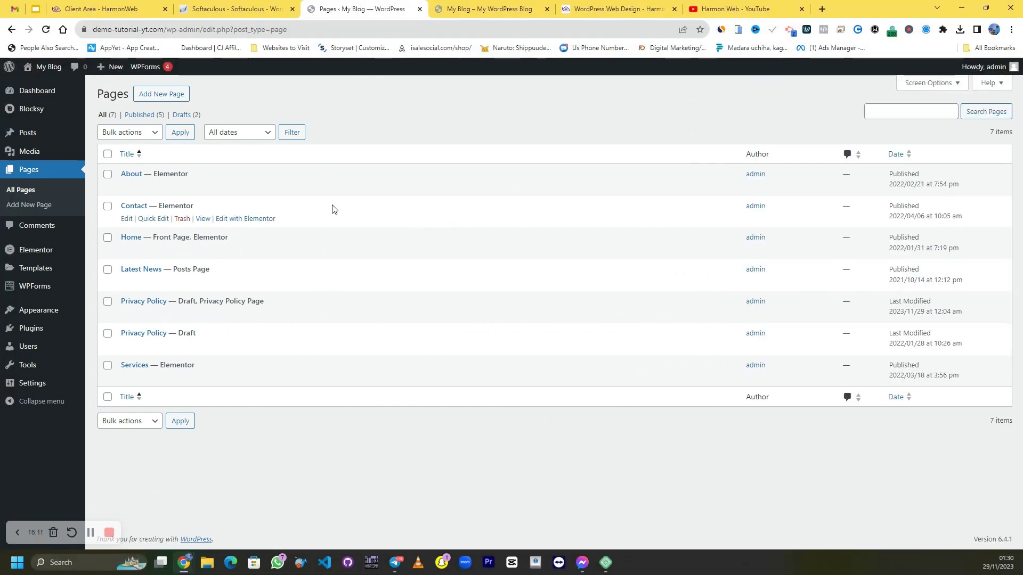
Step: Open the live home page for editing with Elementor
click(489, 9)
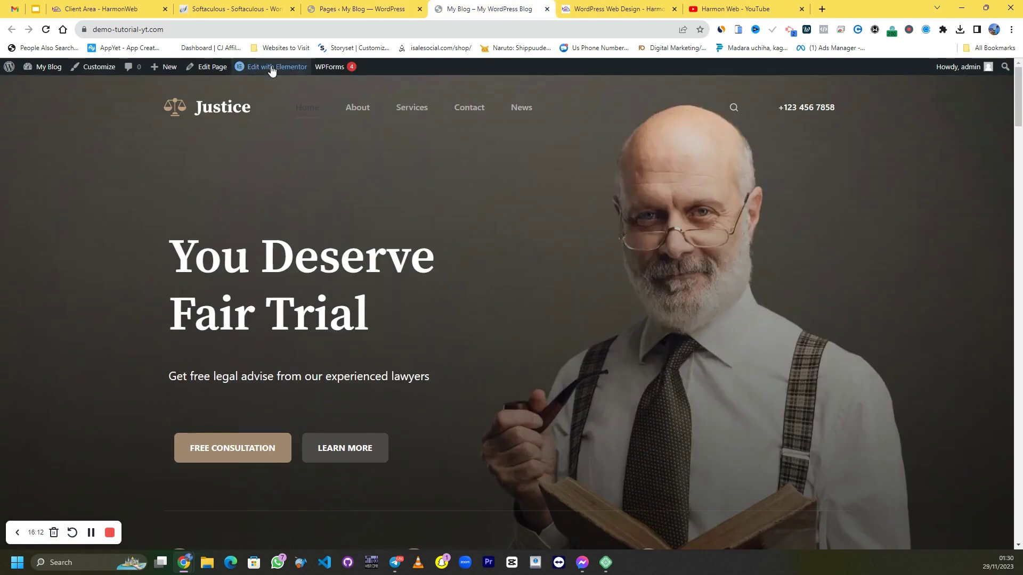
click(271, 70)
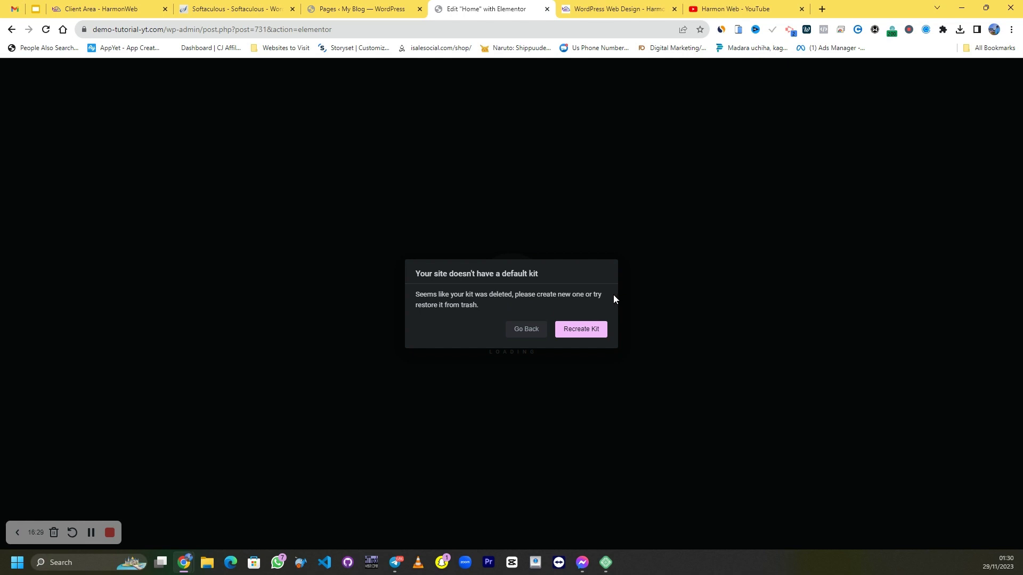
Step: Recreate the site's missing default kit in Elementor's tools
click(591, 333)
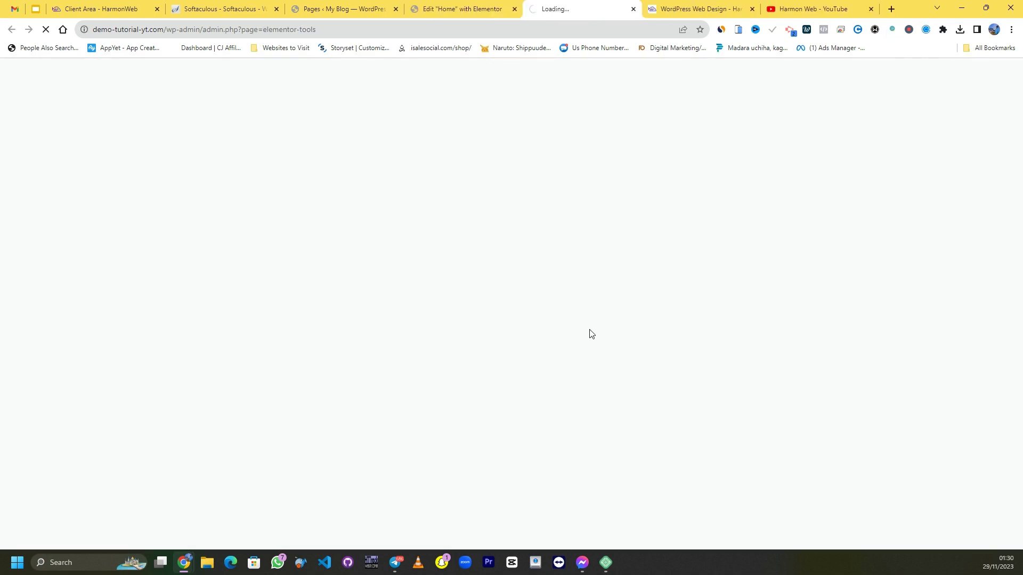
click(496, 8)
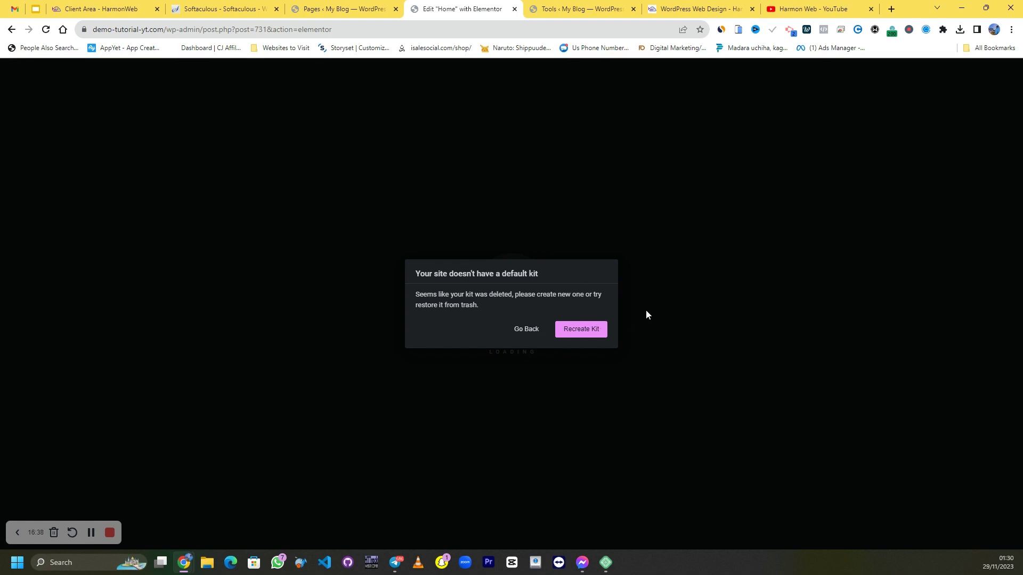
click(553, 11)
click(266, 267)
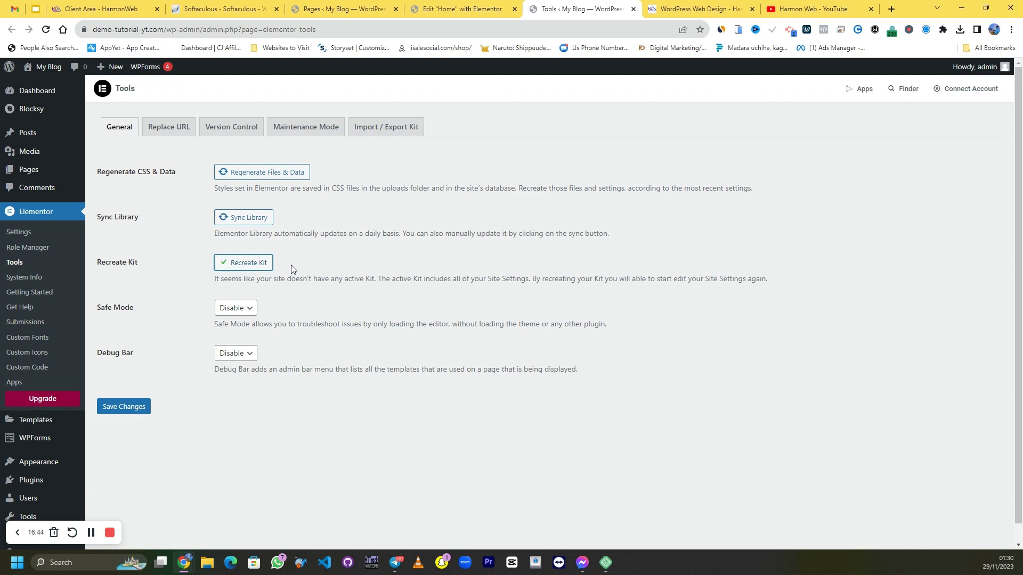
Step: Reload the Elementor editor of the Home page
click(464, 9)
right_click(540, 184)
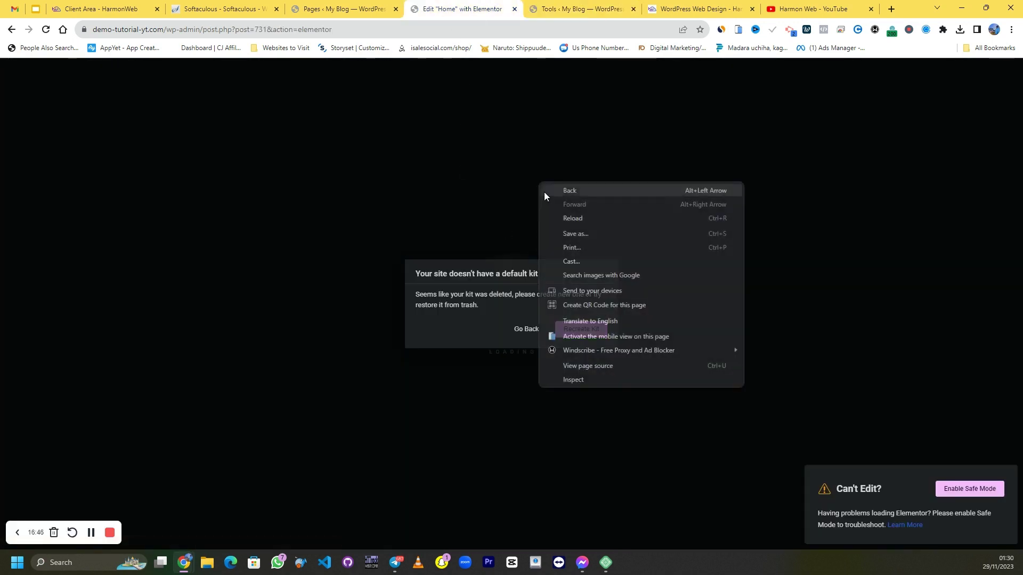
click(570, 219)
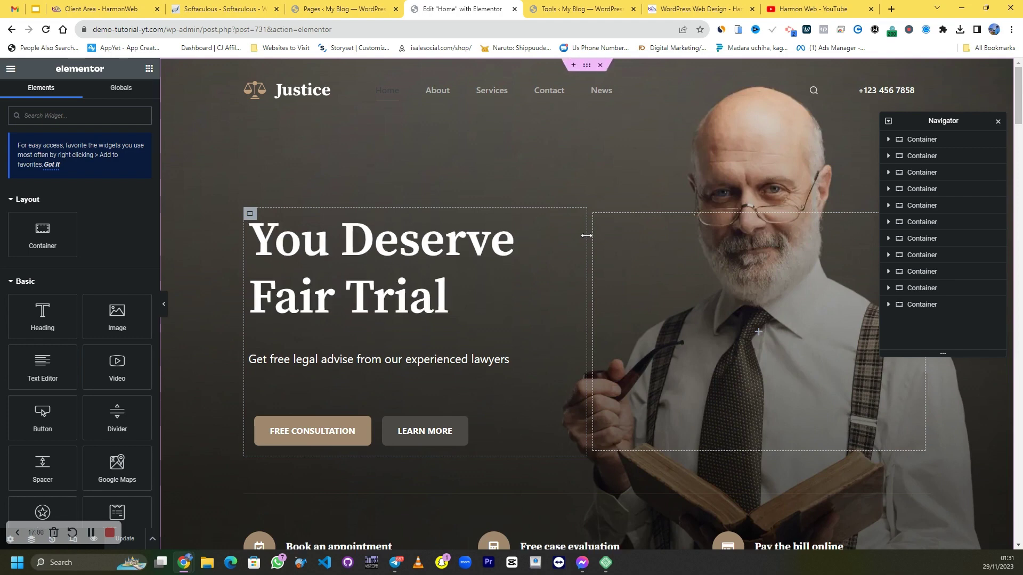
Step: Change the hero heading's title to "You Deserve A Fair Trial"
click(514, 247)
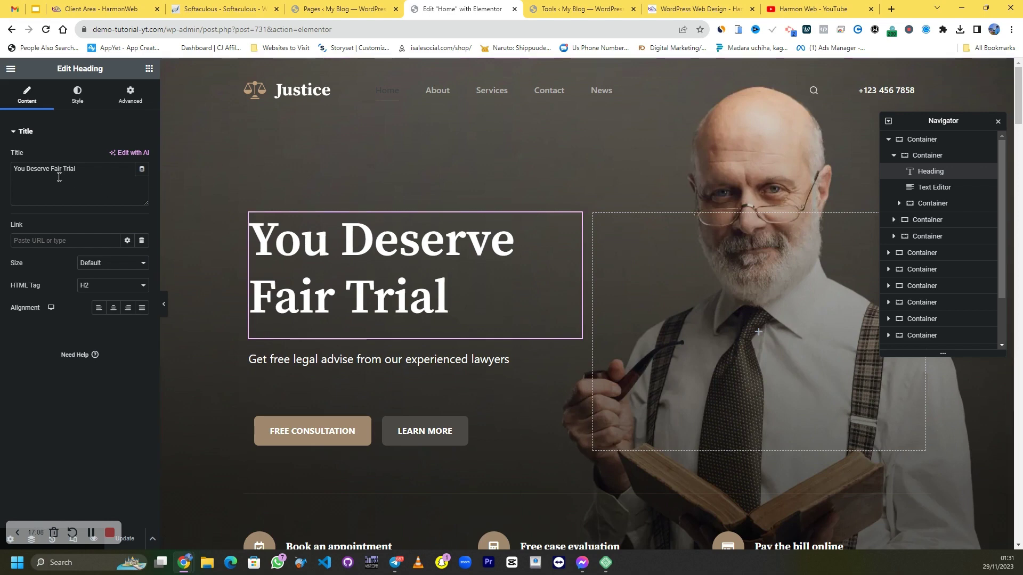
click(53, 173)
text(Am)
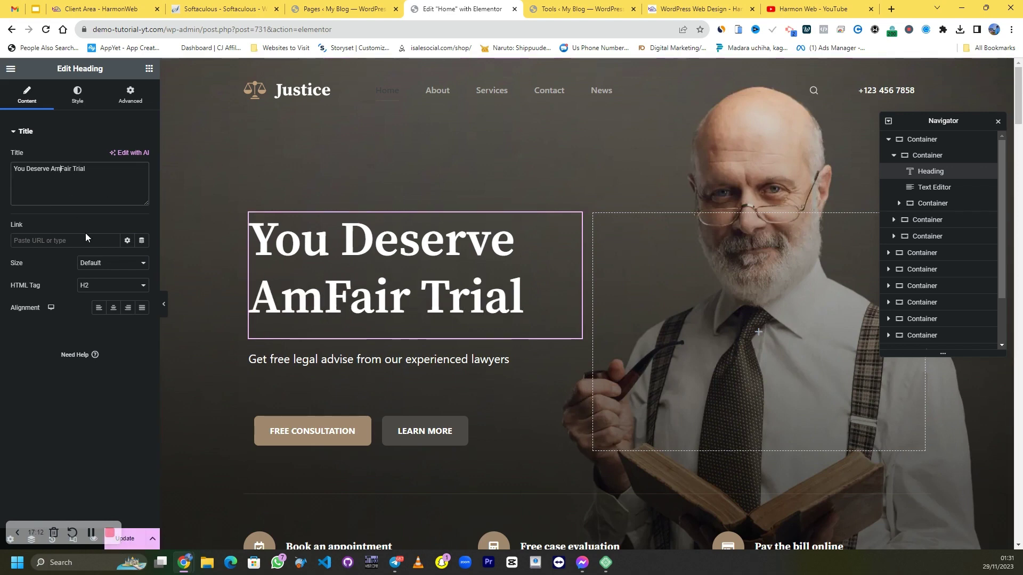
key(BackSpace)
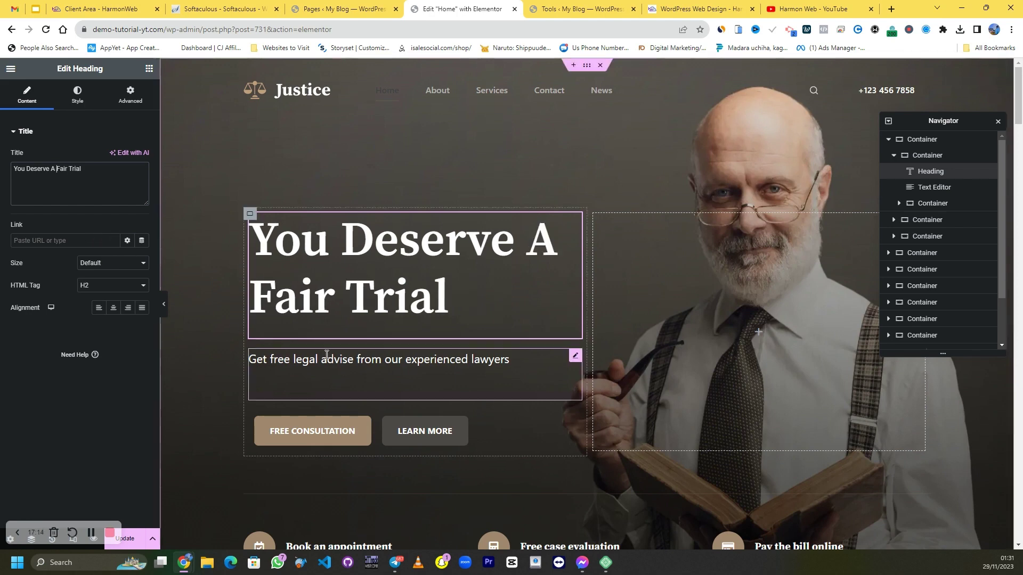
Step: Inspect the hero's text below the heading, and open the background style settings of the hero's outermost container
click(352, 366)
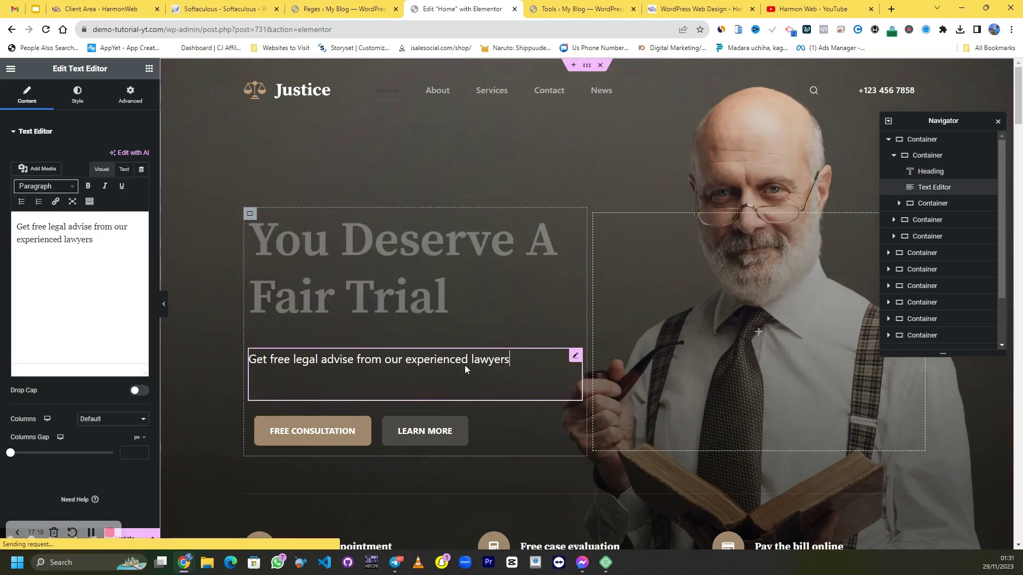
click(758, 120)
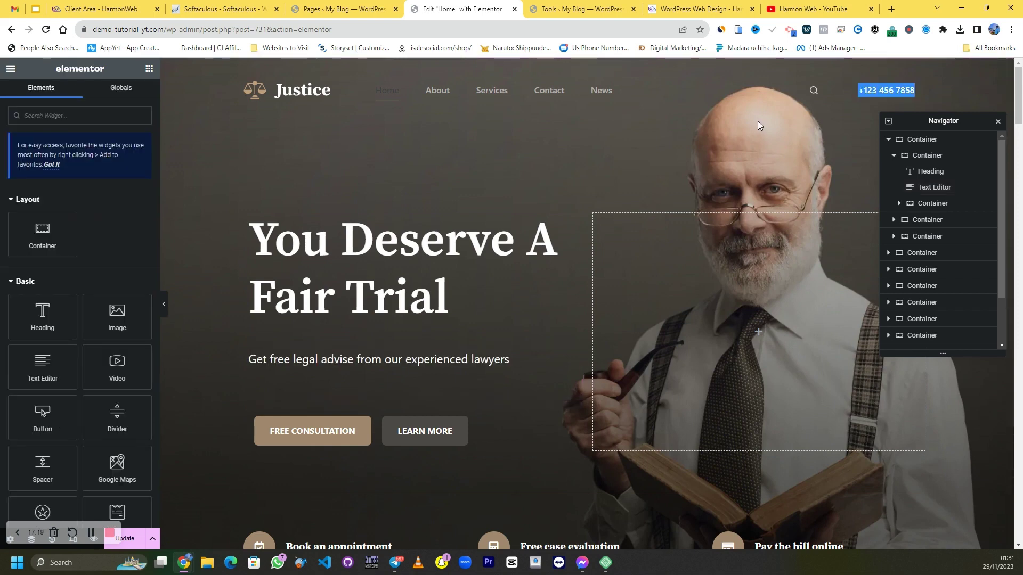
right_click(758, 120)
click(745, 125)
click(913, 140)
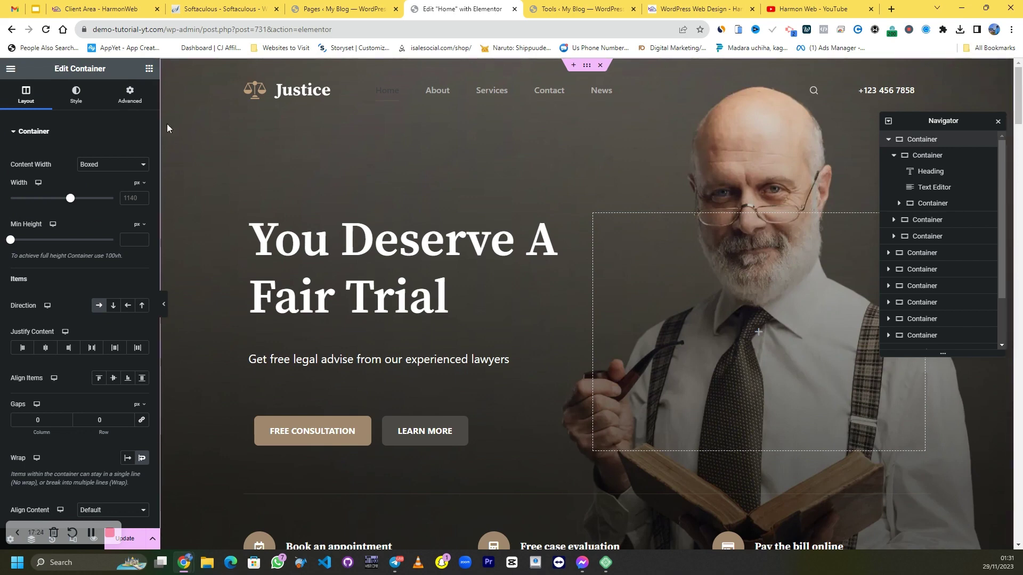
click(75, 96)
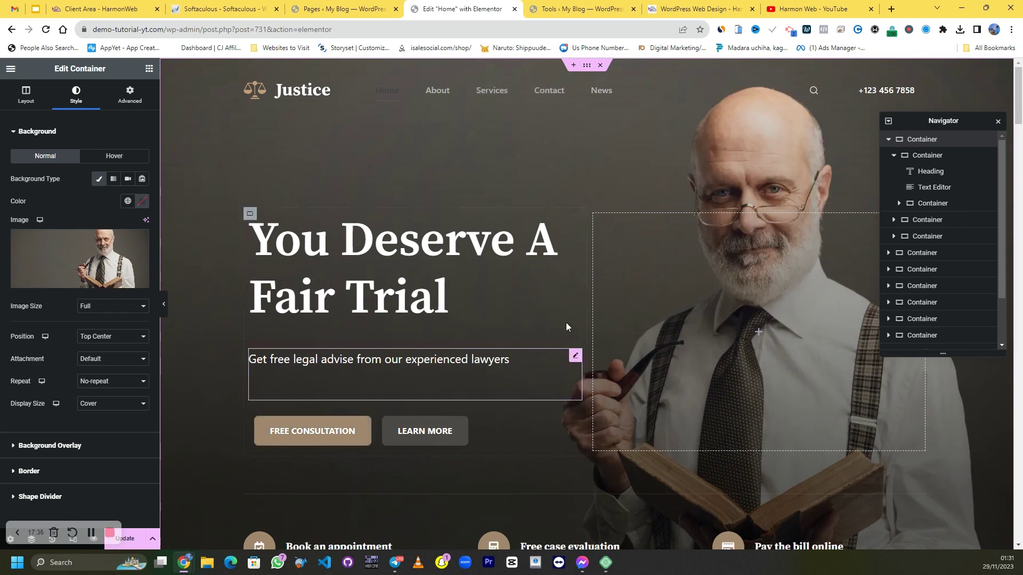
Step: Look through the Home page's hero, legal advice, services and statistics sections in the editor
scroll(352, 368, down, 1)
scroll(560, 135, up, 1)
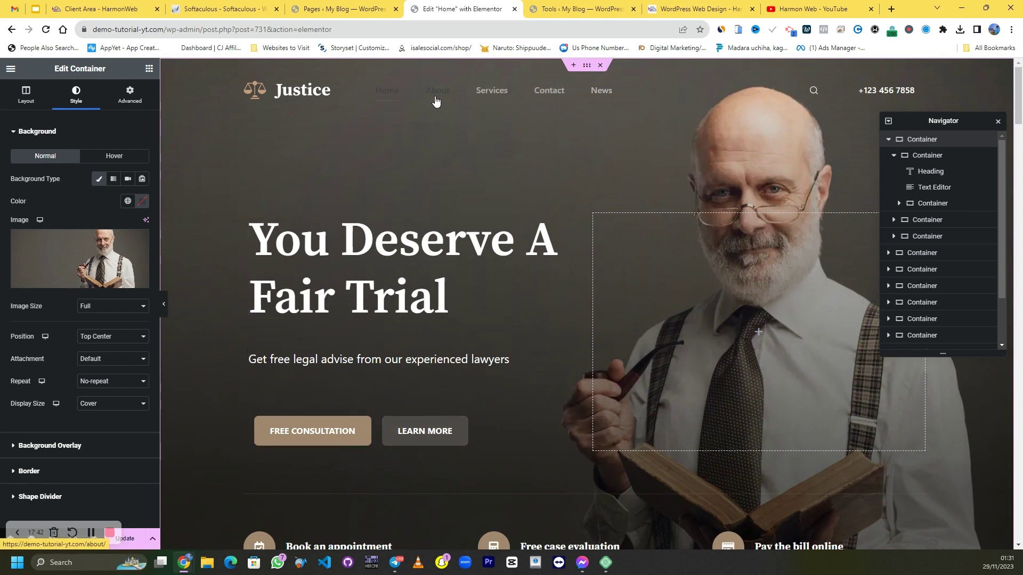
scroll(612, 192, down, 6)
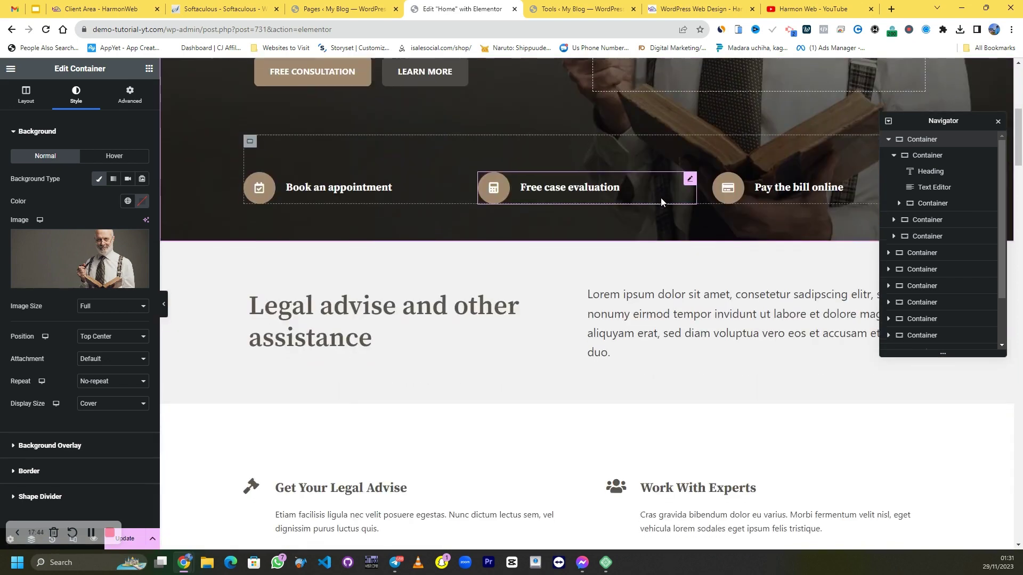
scroll(660, 198, down, 8)
scroll(659, 197, down, 6)
scroll(656, 197, up, 9)
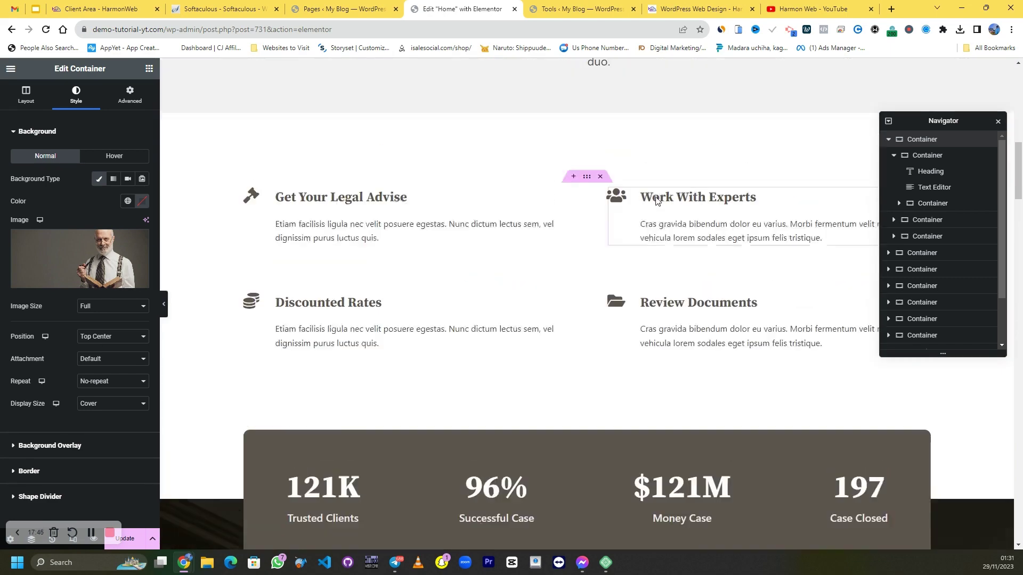
scroll(653, 197, up, 7)
scroll(613, 225, down, 6)
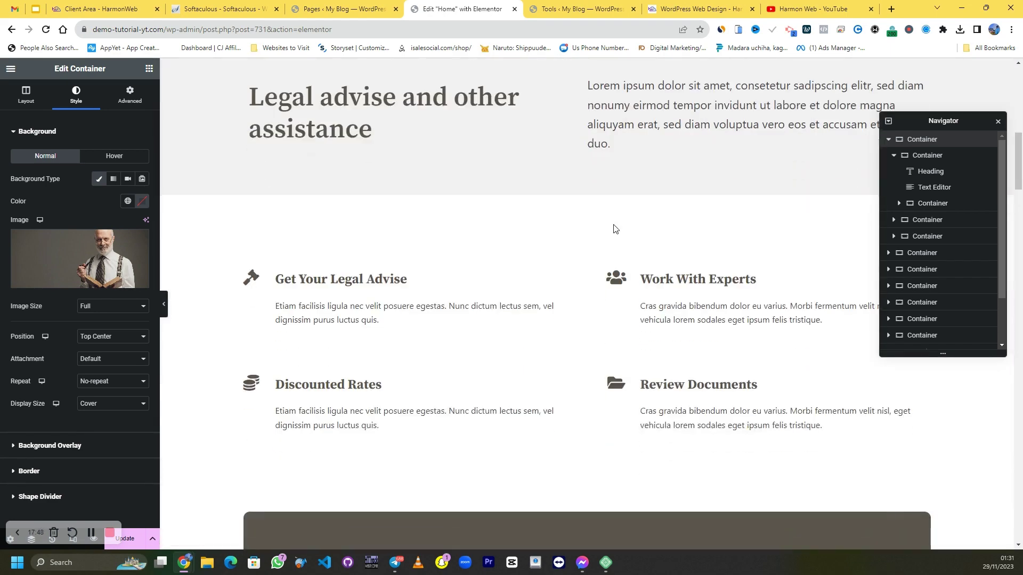
scroll(644, 267, up, 8)
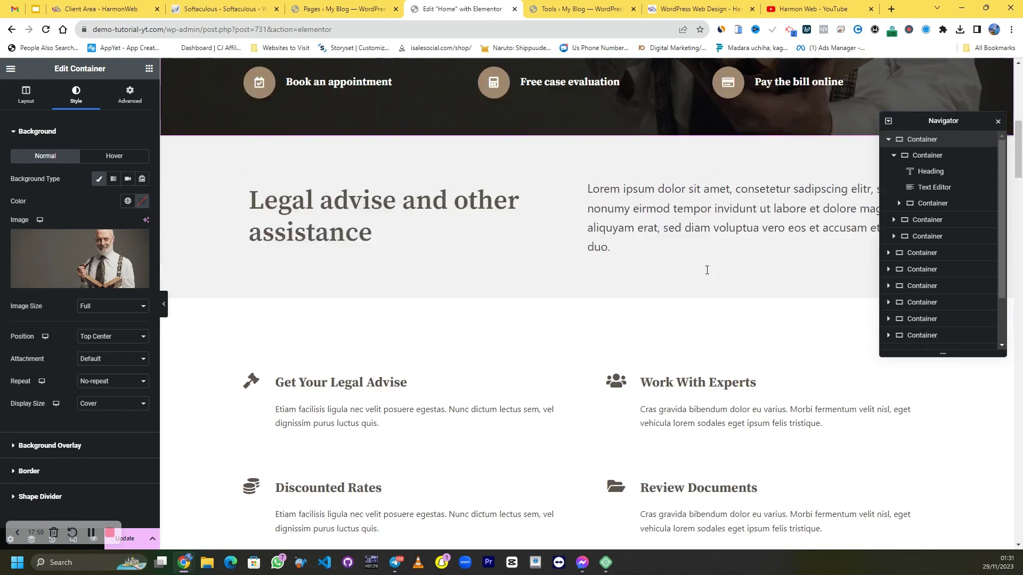
scroll(644, 269, down, 6)
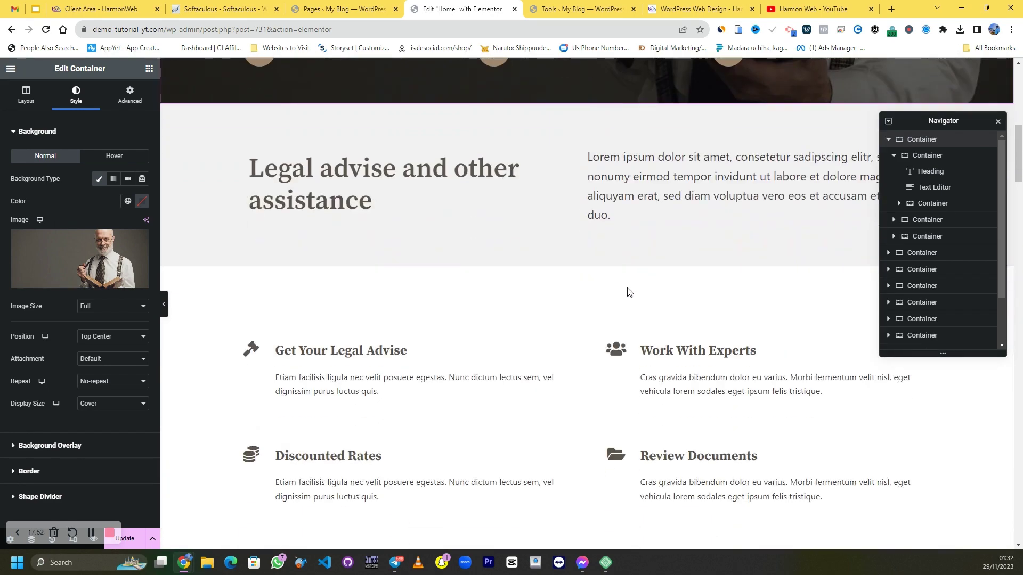
scroll(519, 298, up, 7)
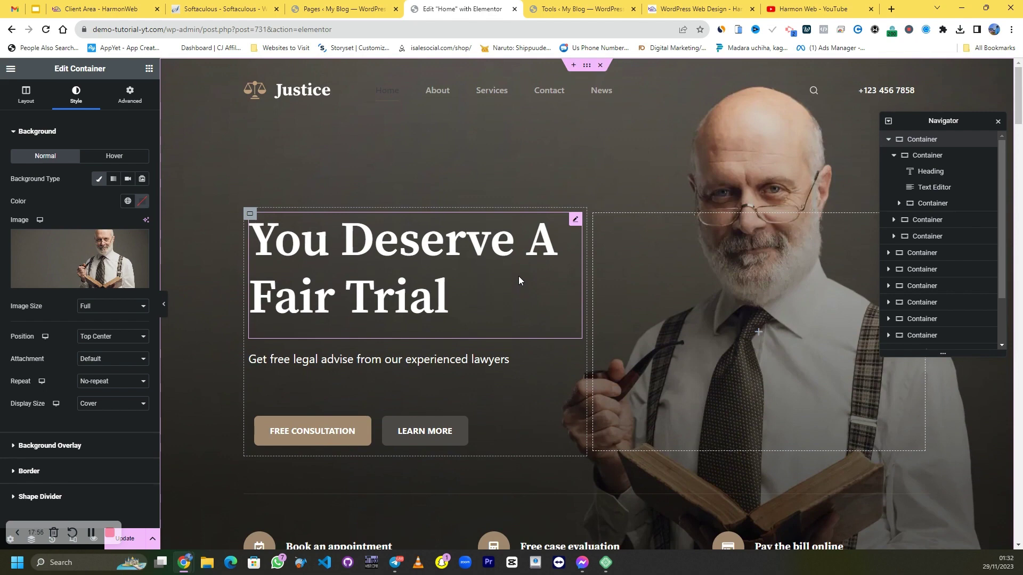
Step: Switch to the HarmonWeb Academy WordPress Web Design page and examine the course's admission details, class schedule, fee and curriculum
click(705, 4)
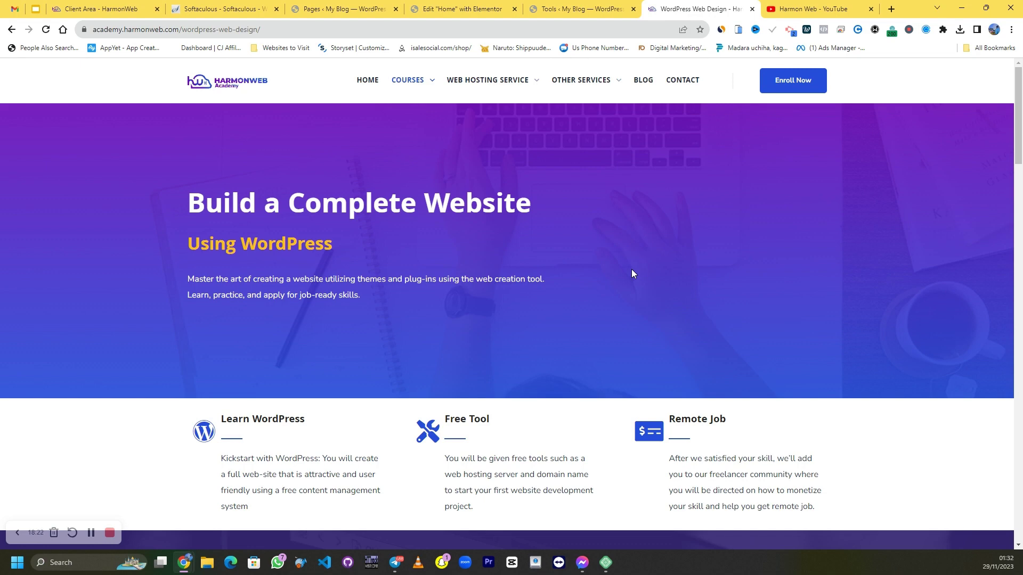
click(459, 9)
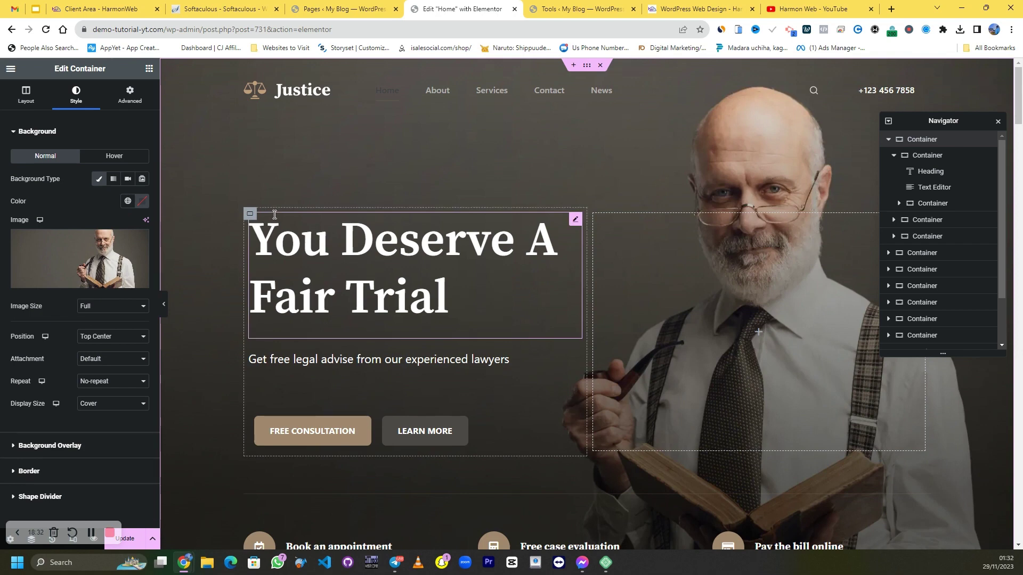
click(688, 9)
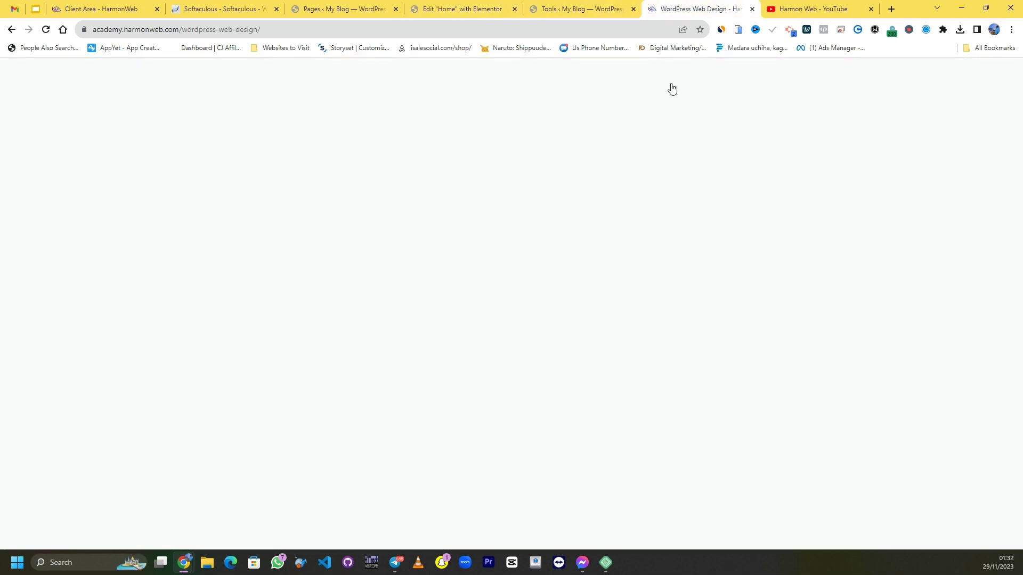
scroll(653, 239, down, 9)
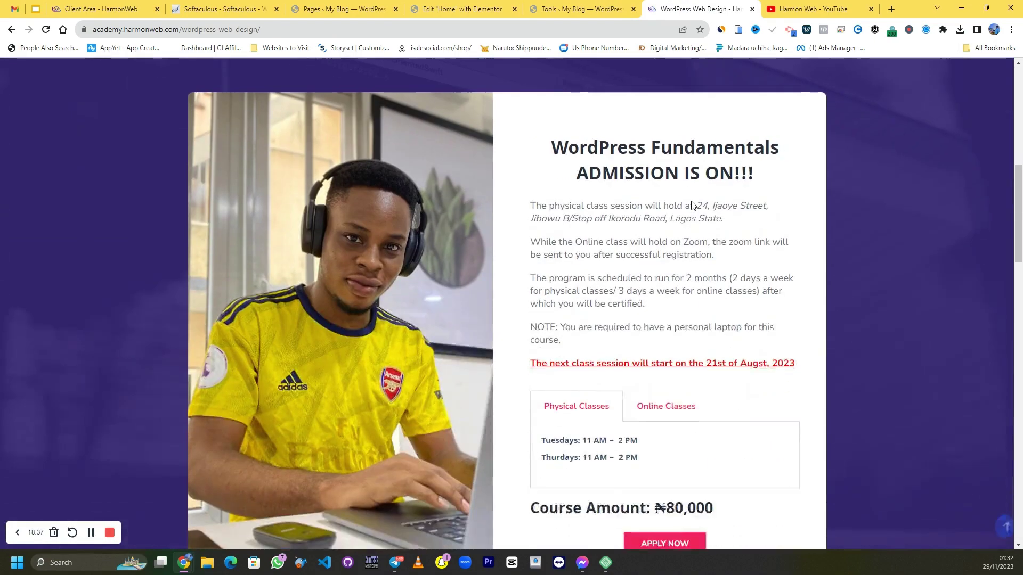
scroll(692, 205, down, 3)
scroll(692, 202, up, 3)
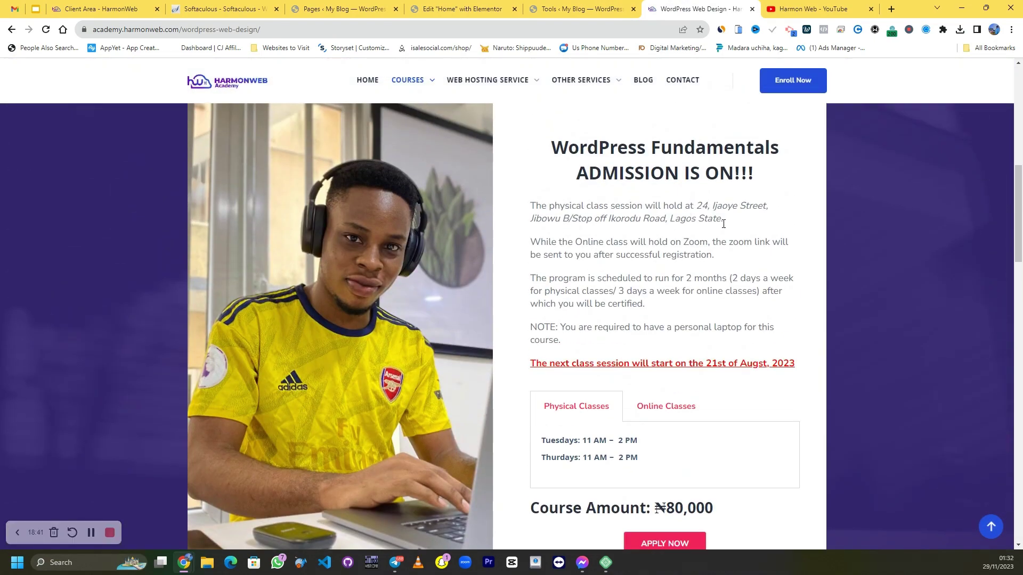
scroll(724, 224, down, 10)
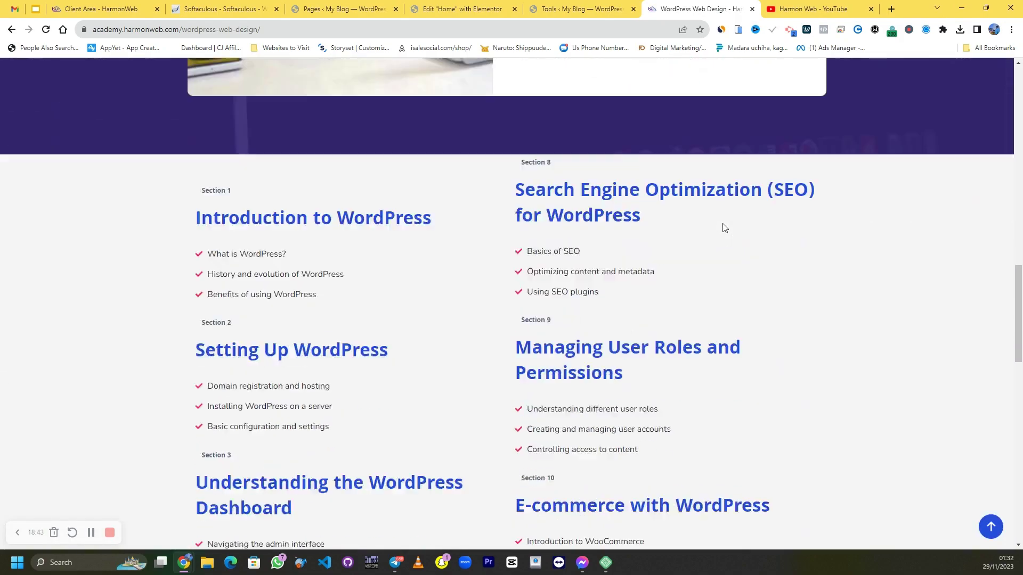
scroll(725, 227, down, 15)
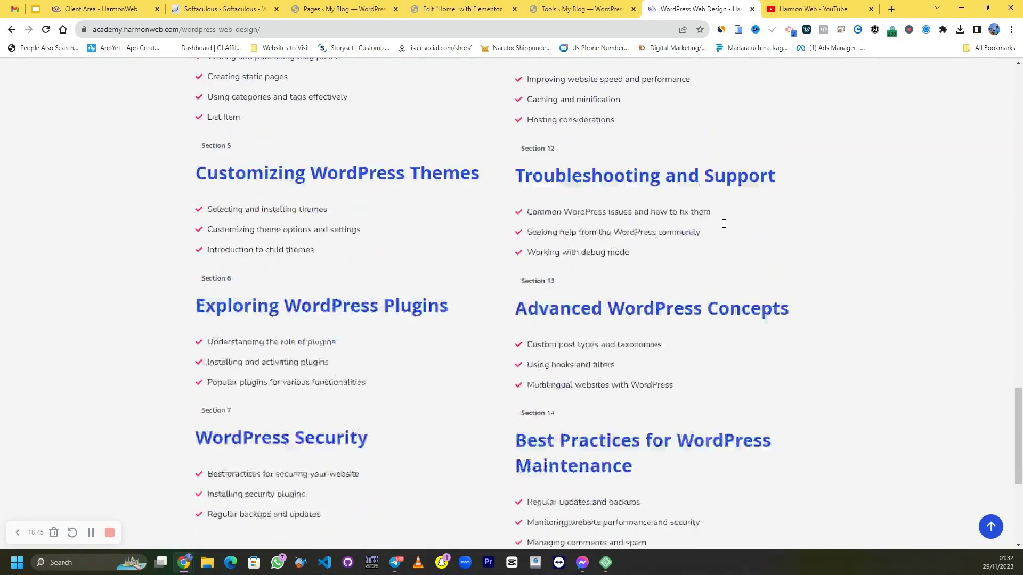
scroll(724, 227, up, 7)
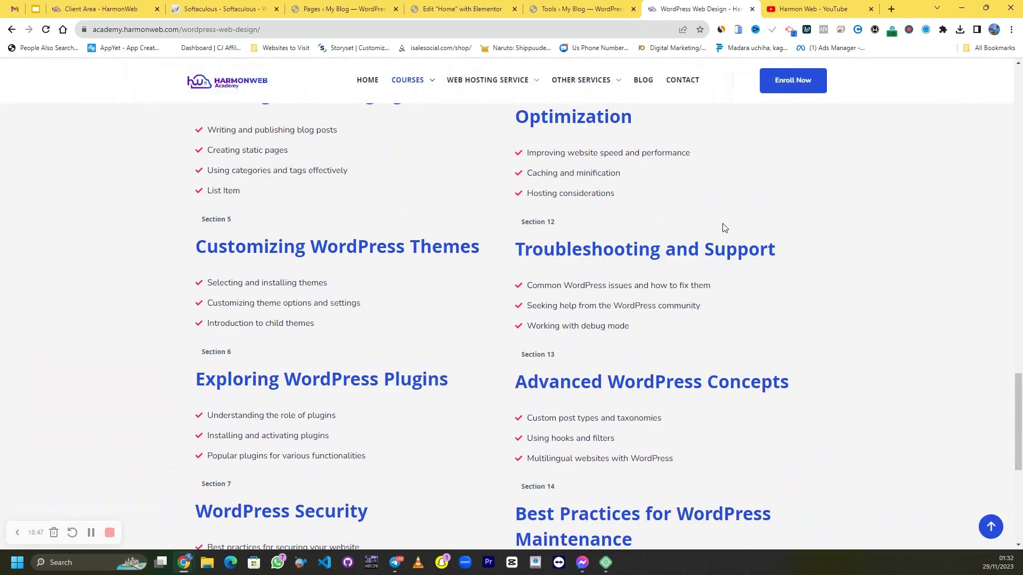
scroll(724, 227, up, 6)
scroll(725, 227, up, 8)
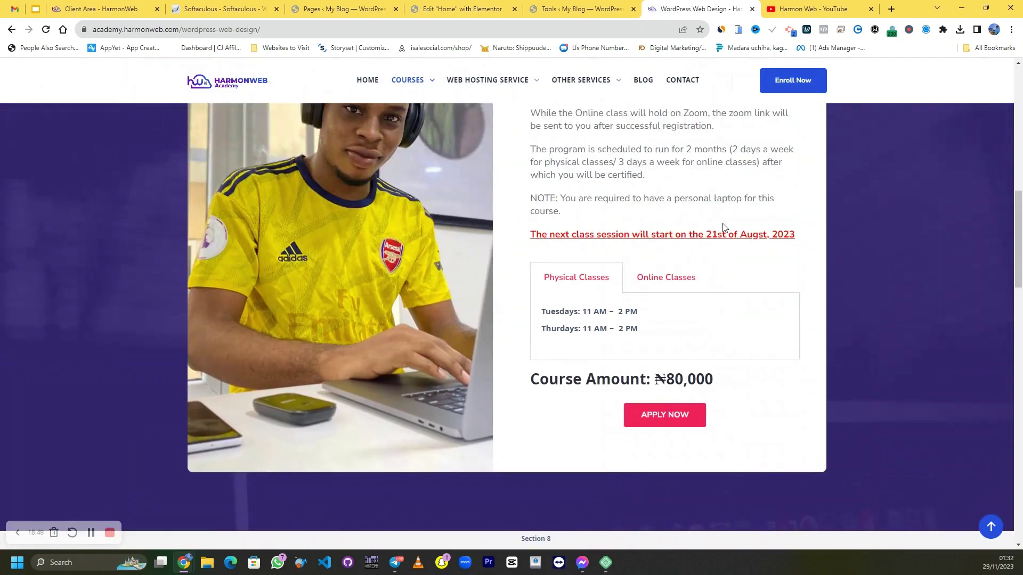
scroll(724, 227, up, 7)
scroll(724, 228, up, 1)
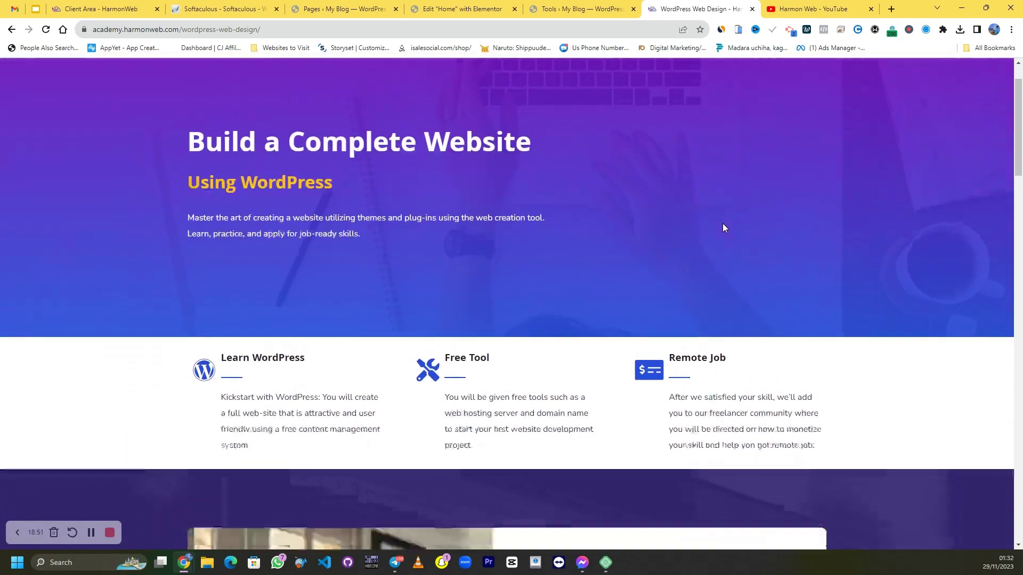
scroll(723, 228, down, 14)
scroll(724, 230, up, 3)
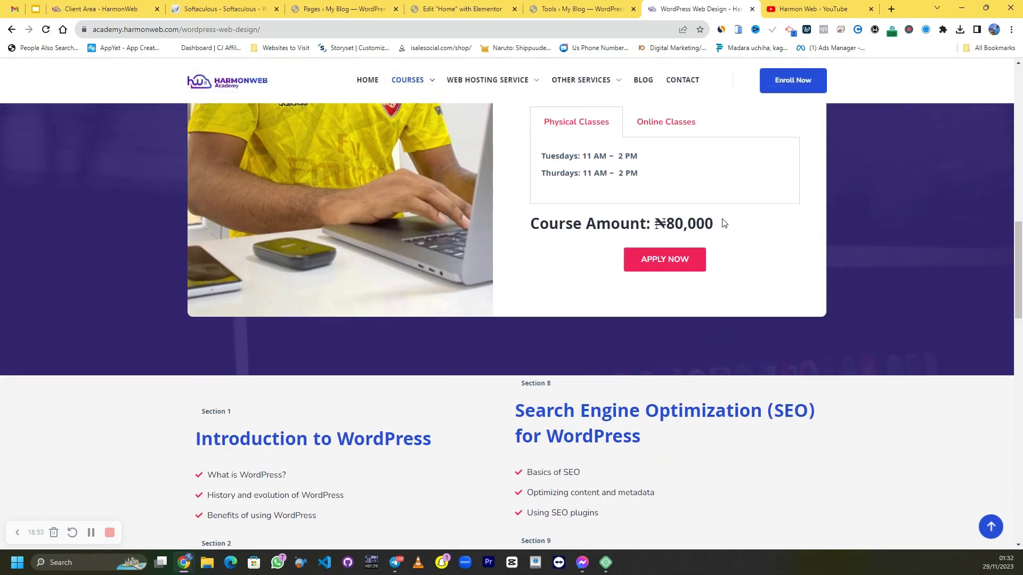
drag(723, 226, 657, 228)
scroll(709, 209, up, 7)
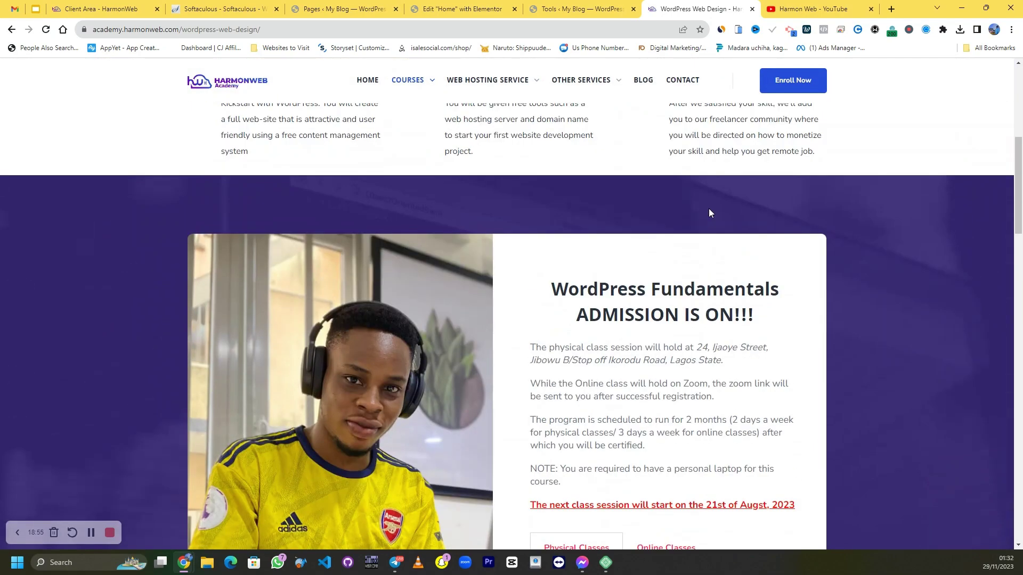
scroll(712, 218, up, 3)
scroll(713, 222, up, 4)
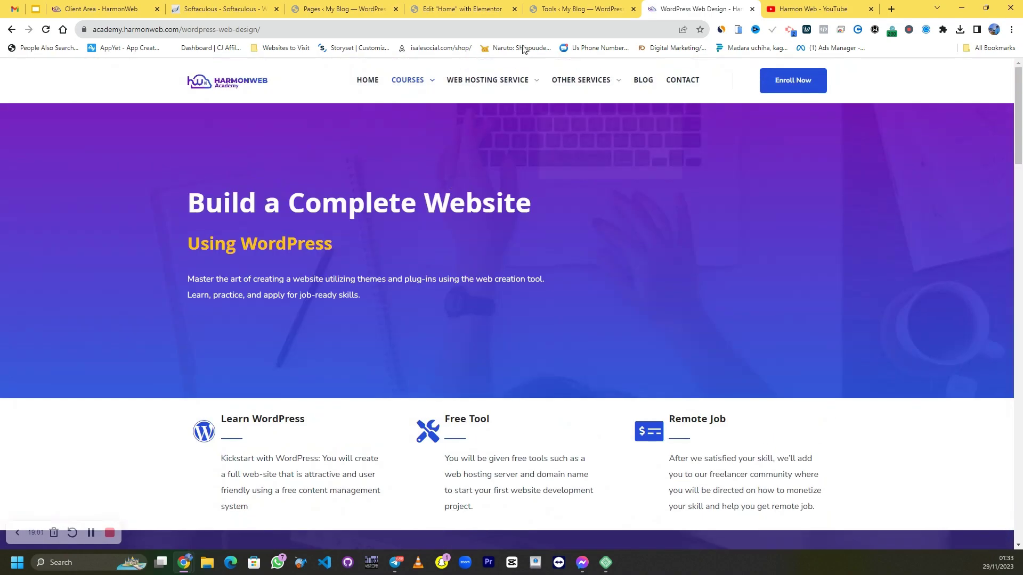
Step: Return to the Elementor editor and review the Home page from the hero down to the Legal Practice Areas section
click(476, 10)
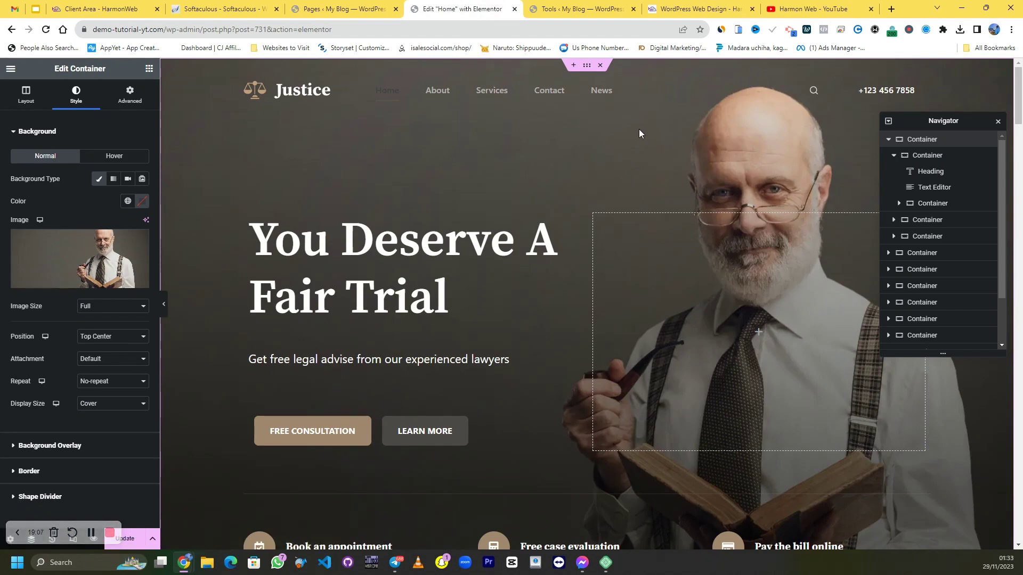
scroll(638, 129, down, 5)
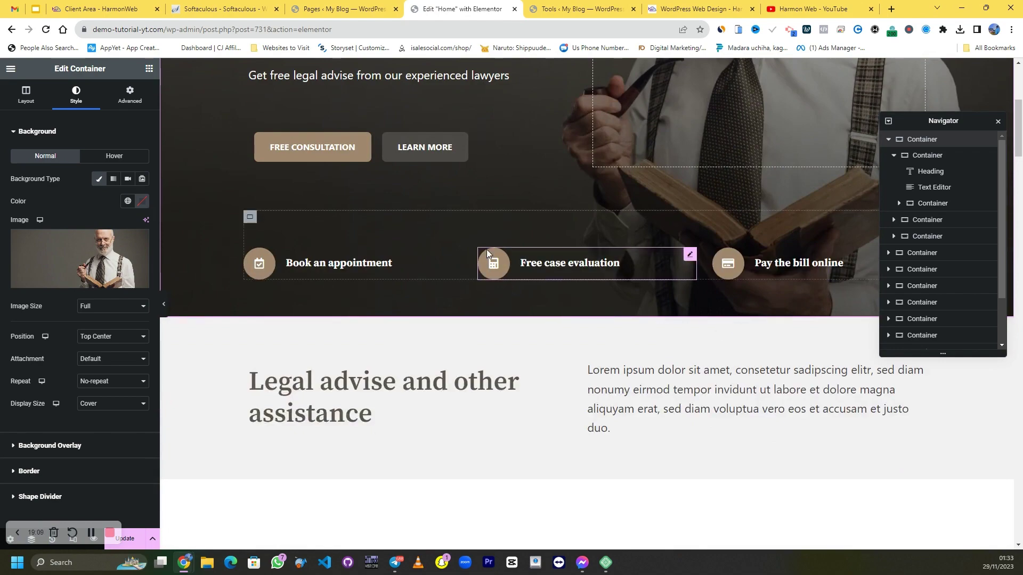
scroll(767, 197, down, 15)
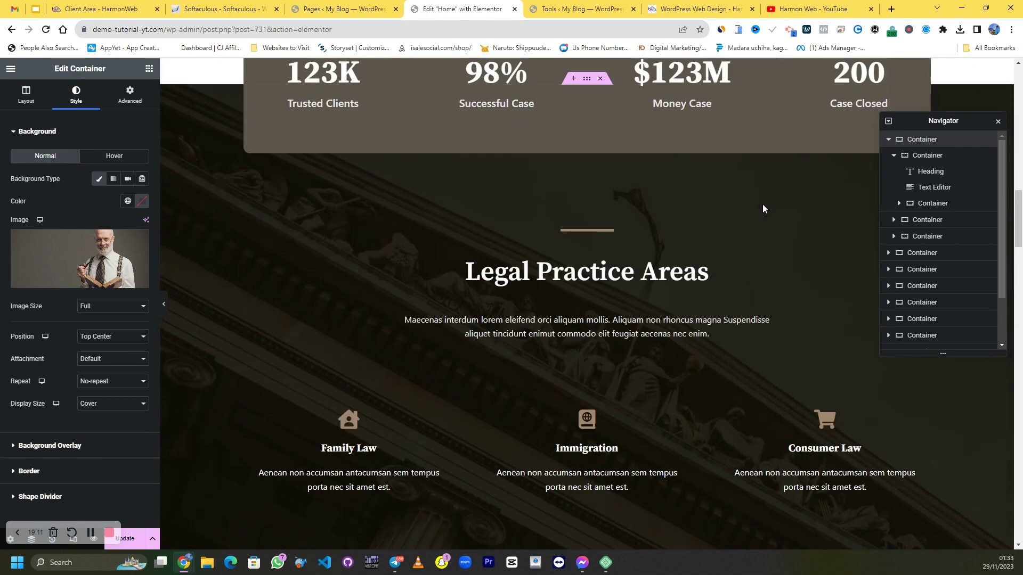
scroll(756, 196, down, 8)
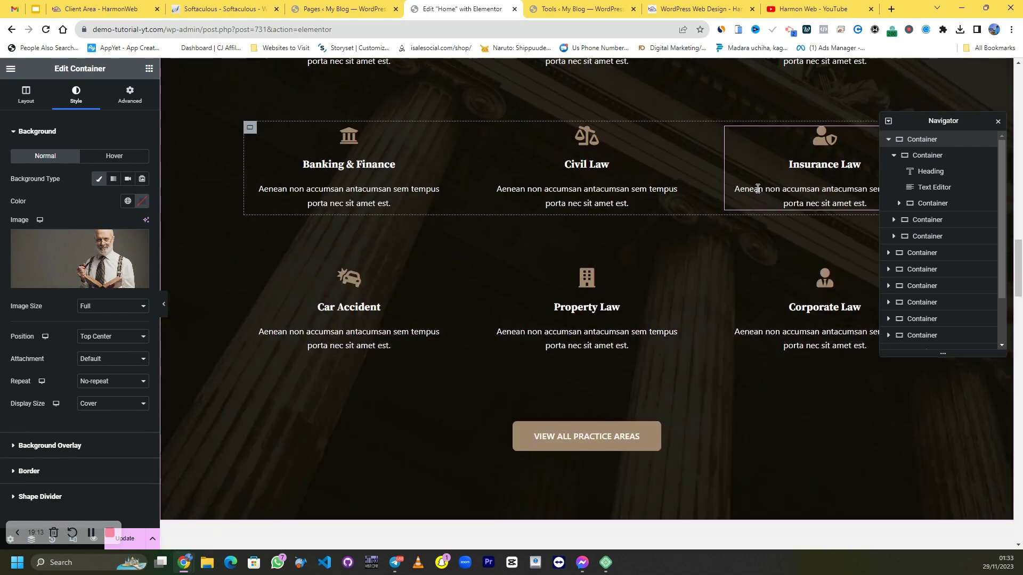
scroll(757, 191, up, 20)
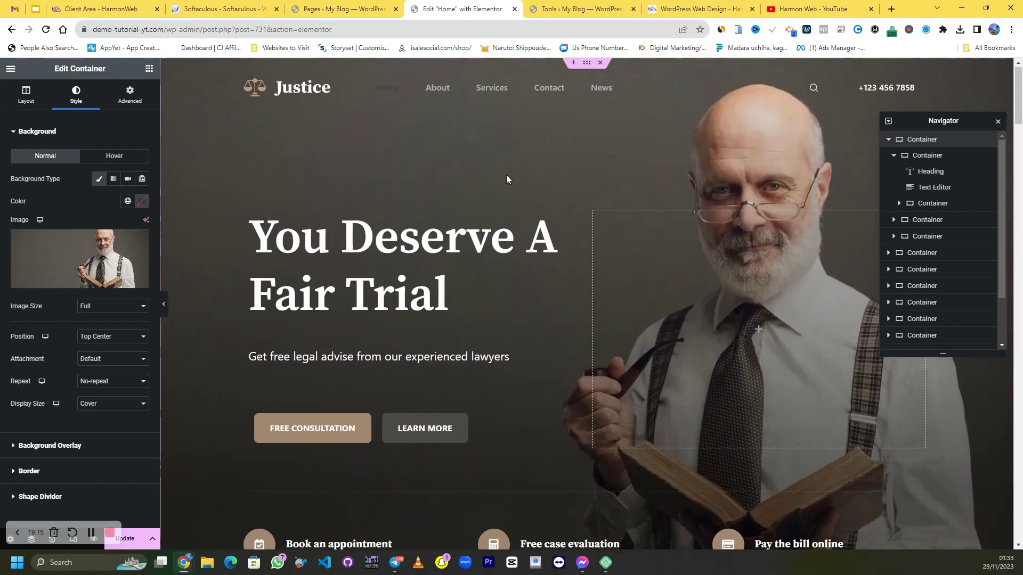